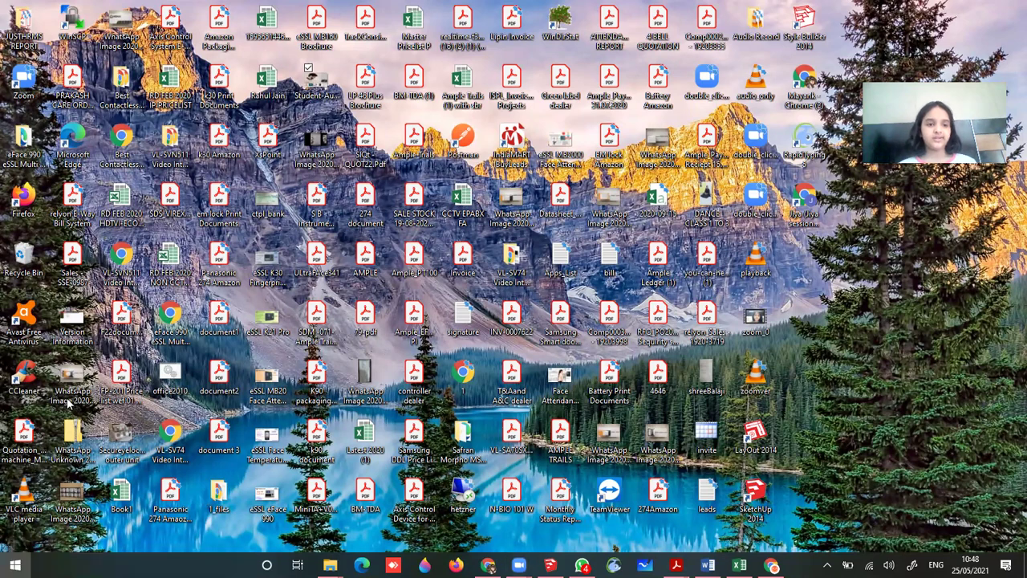
Step: Search Windows for 'paint' and launch Paint from the best match
left_click(15, 565)
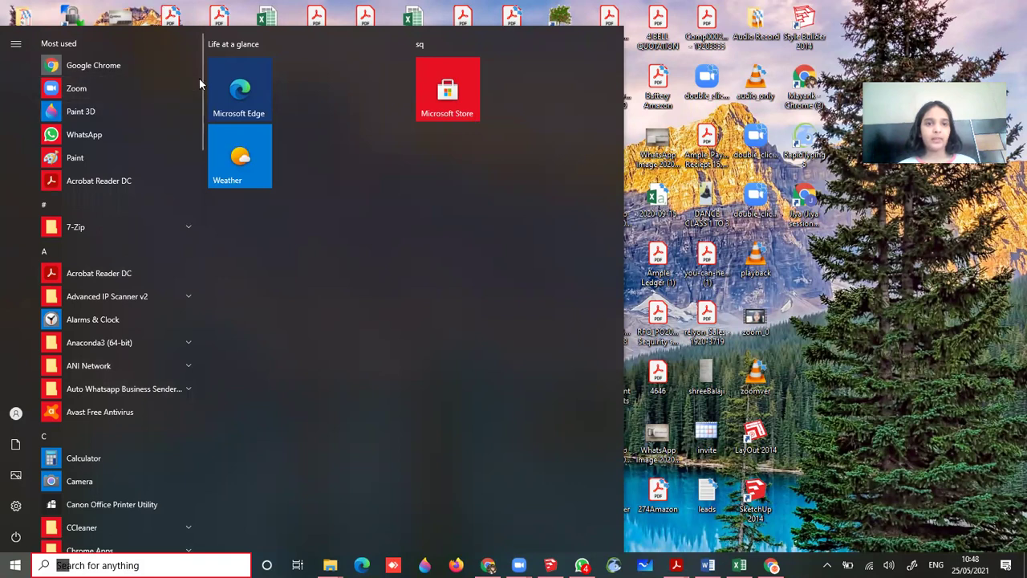
left_click_drag(203, 77, 182, 440)
left_click(940, 310)
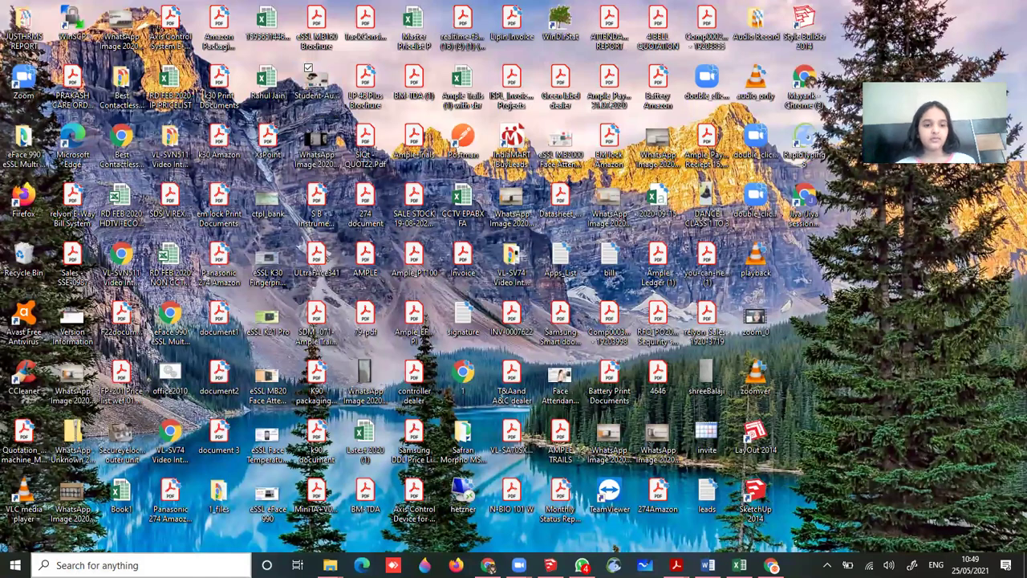
left_click(146, 562)
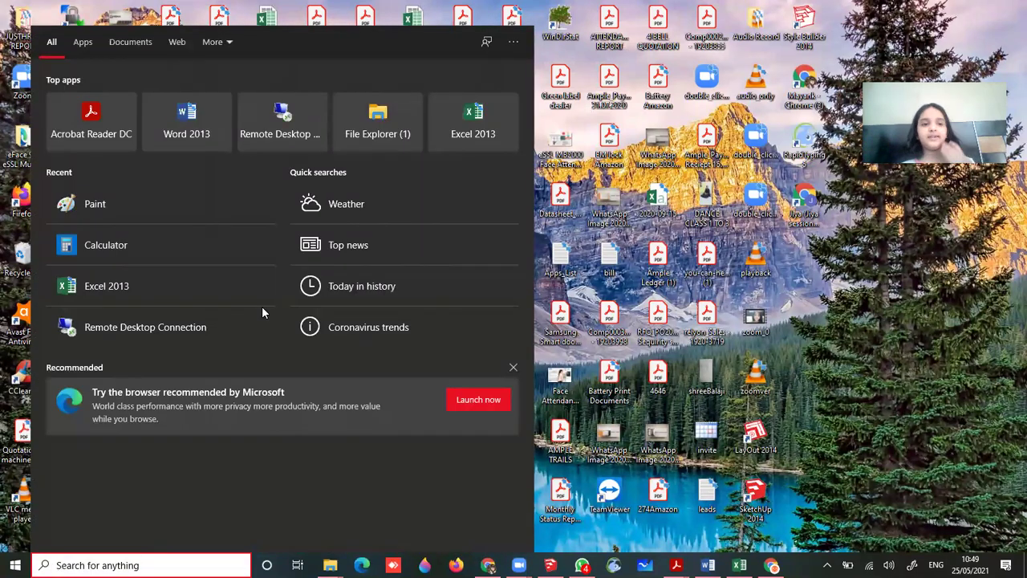
type("paint")
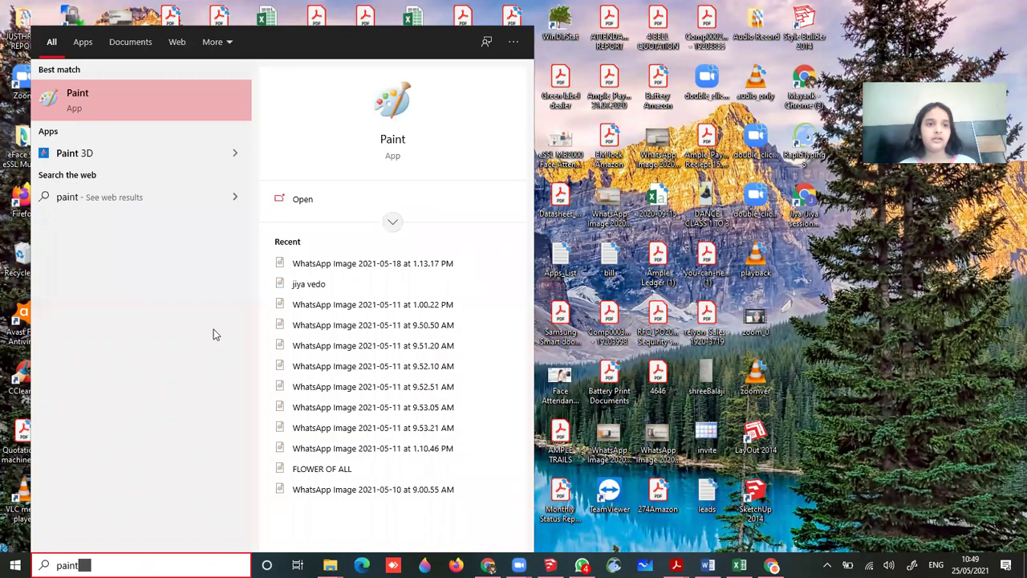
left_click(192, 120)
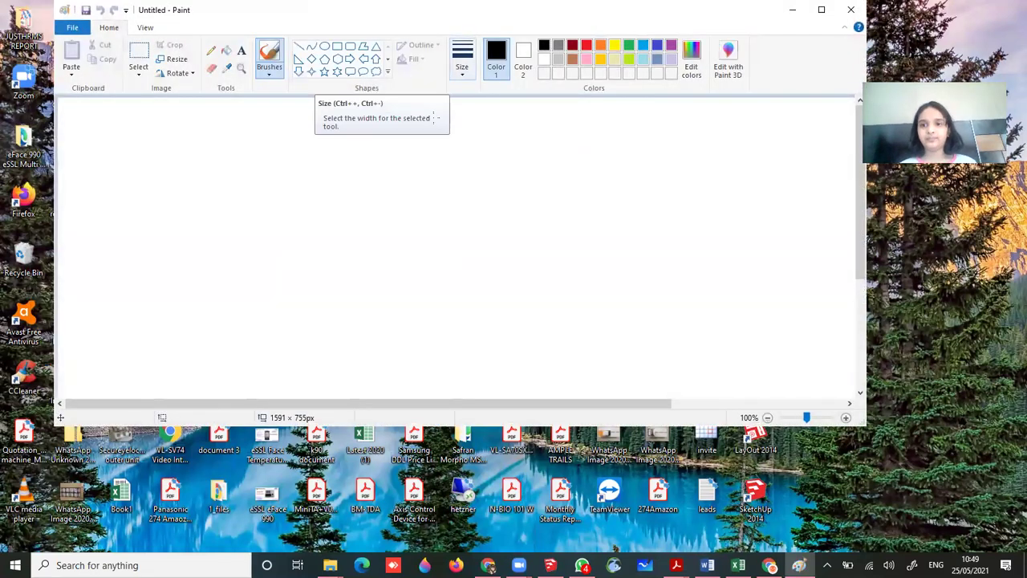
Step: Maximize the Paint window and glance at the View options before returning to Home
left_click(821, 9)
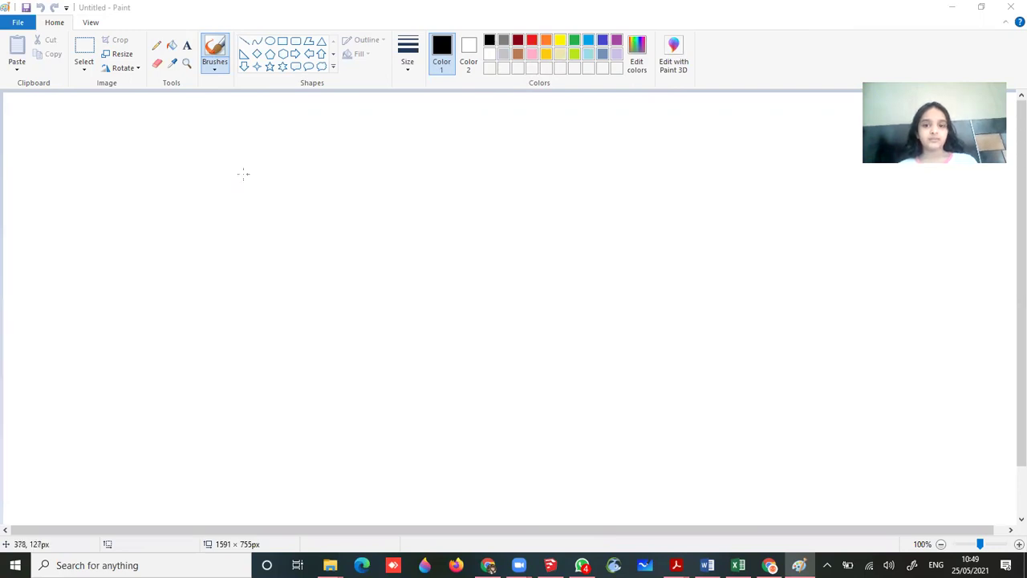
left_click(215, 254)
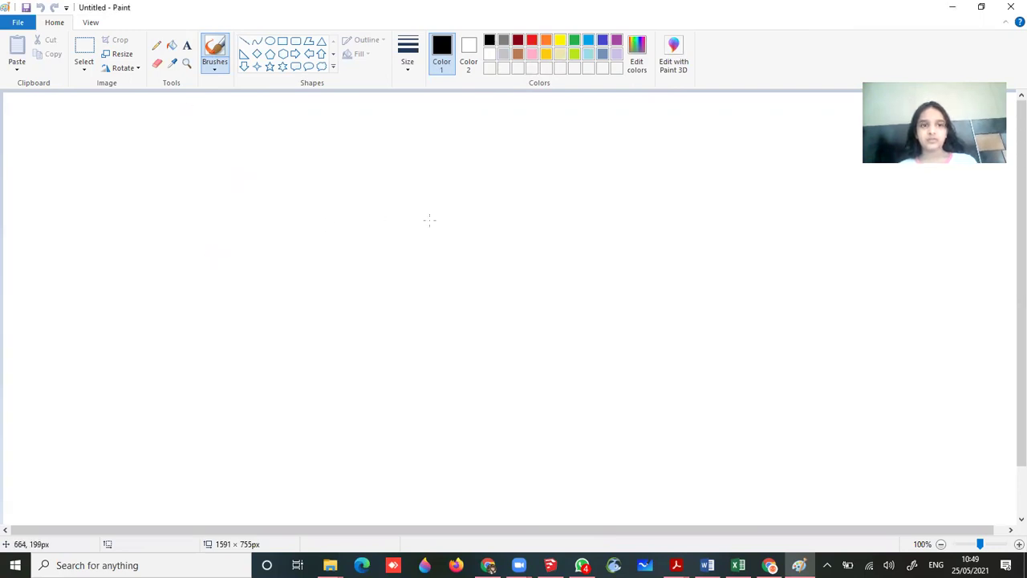
left_click(91, 23)
left_click(56, 25)
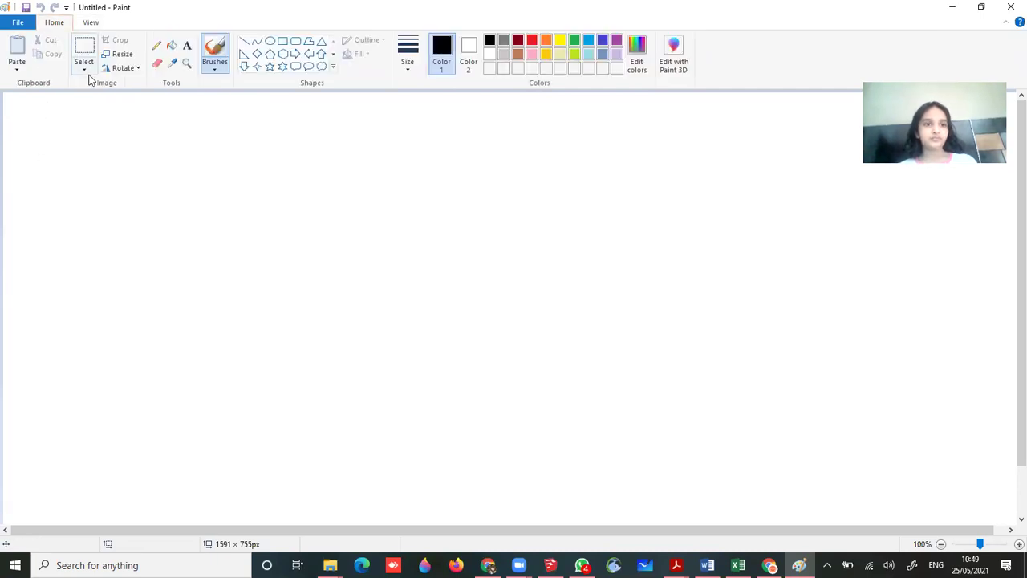
Step: Undo the stray dot so the 1591 × 755px canvas stays blank
key("alt")
key("alt")
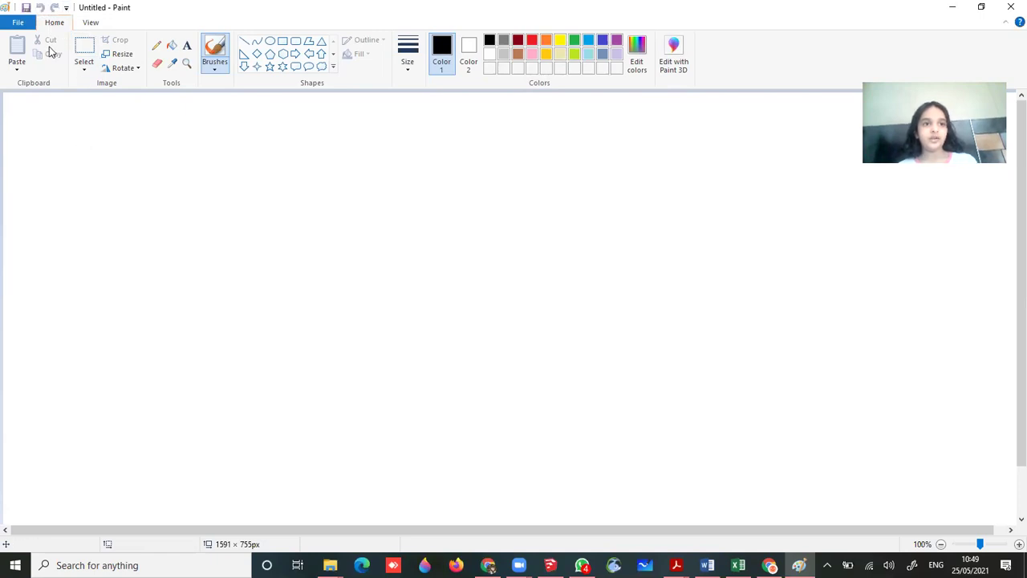
key("alt")
key("alt")
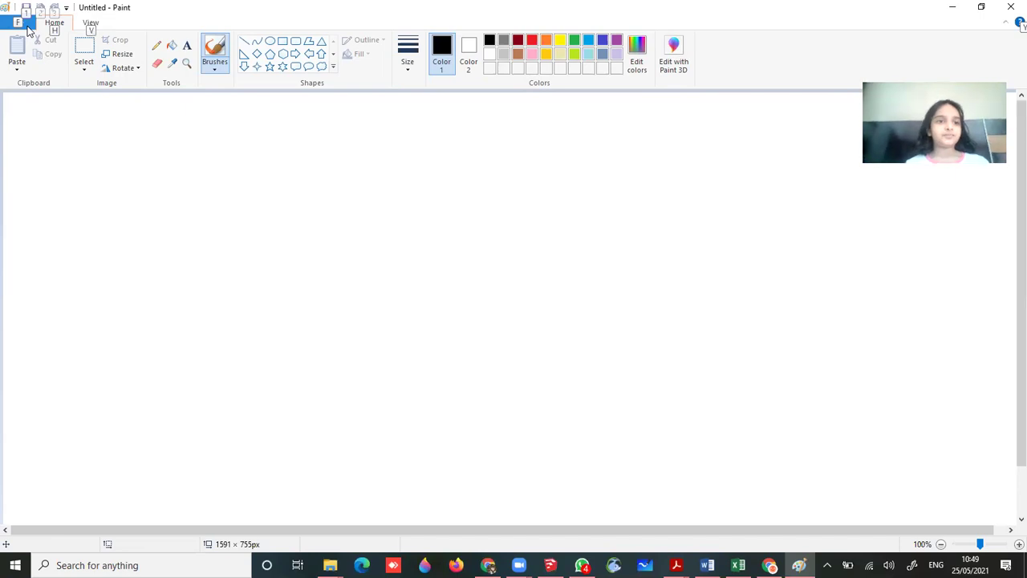
left_click(161, 205)
key("alt")
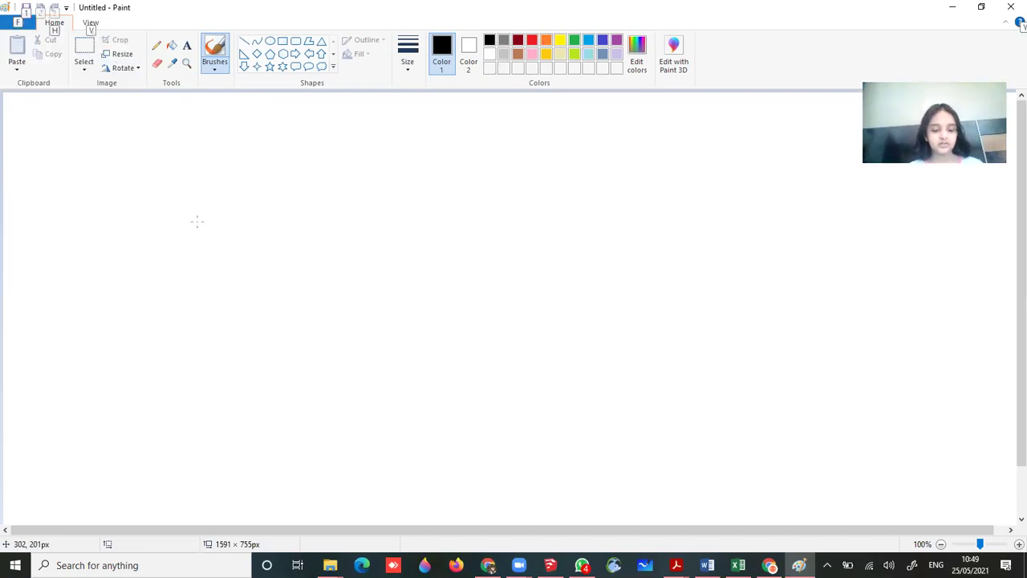
key("2")
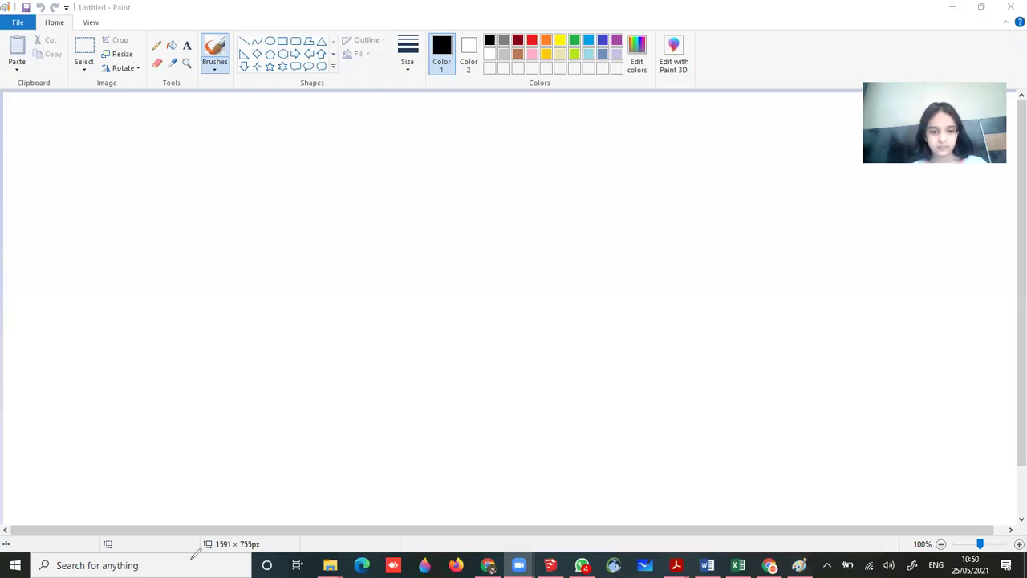
left_click(41, 7)
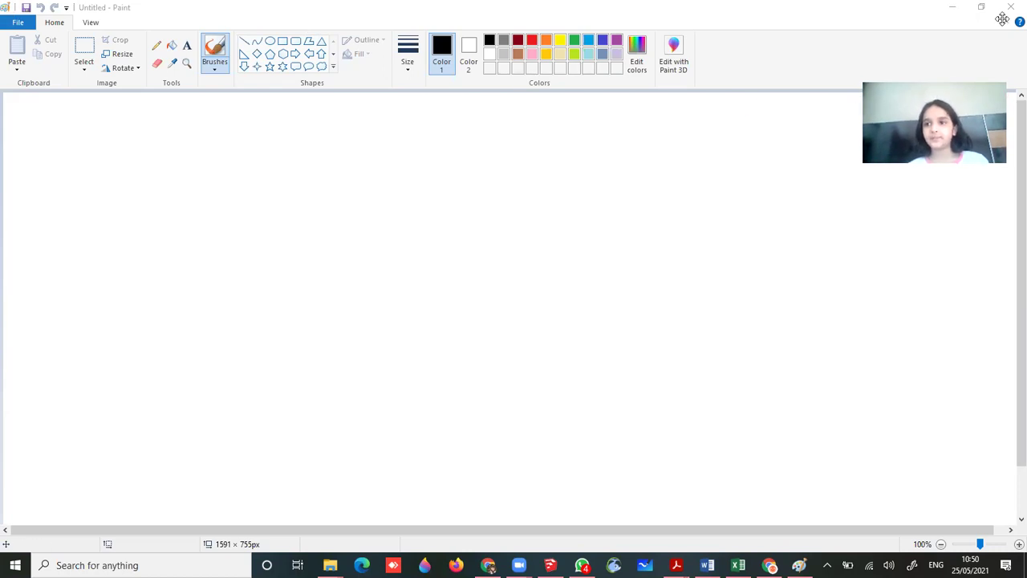
Step: Open the File menu's Open picture dialog, then close it without choosing a file
left_click_drag(1003, 19, 1003, 18)
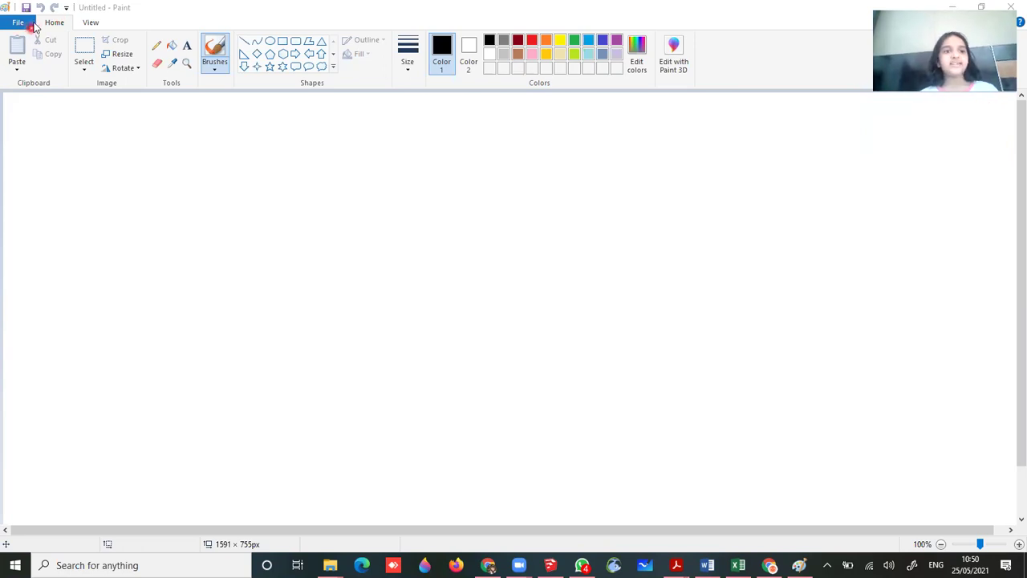
left_click(24, 30)
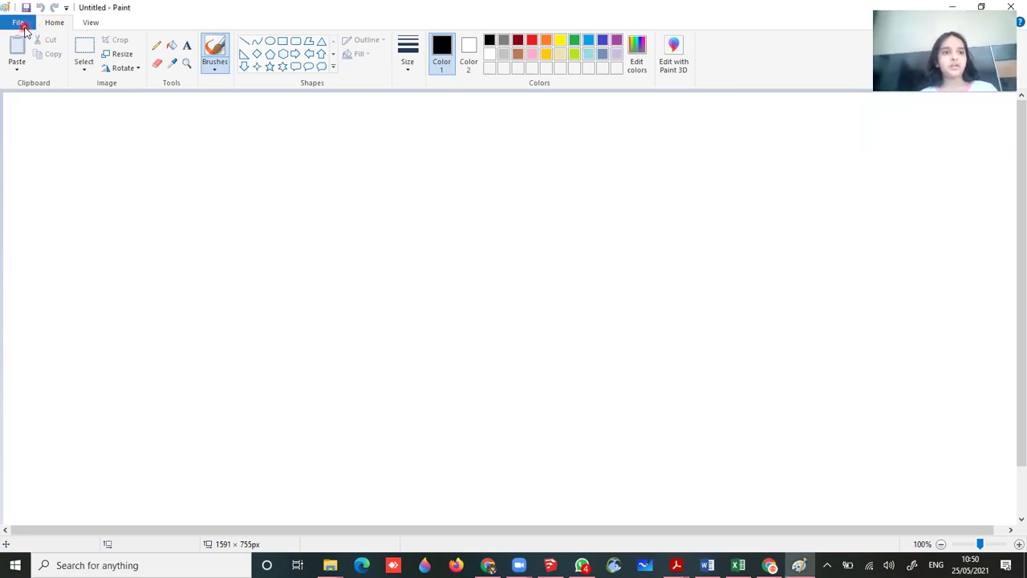
left_click(19, 23)
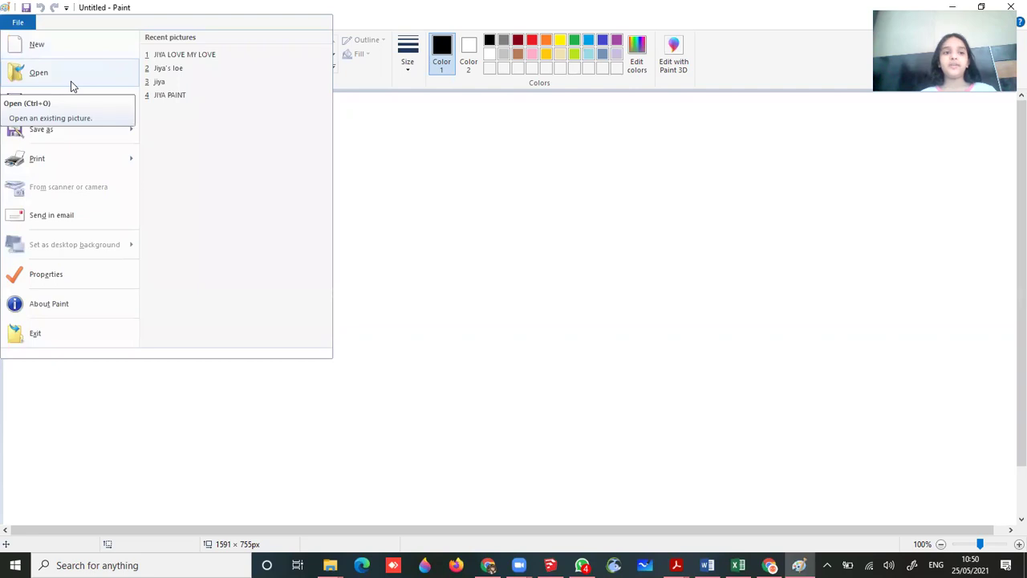
left_click(71, 80)
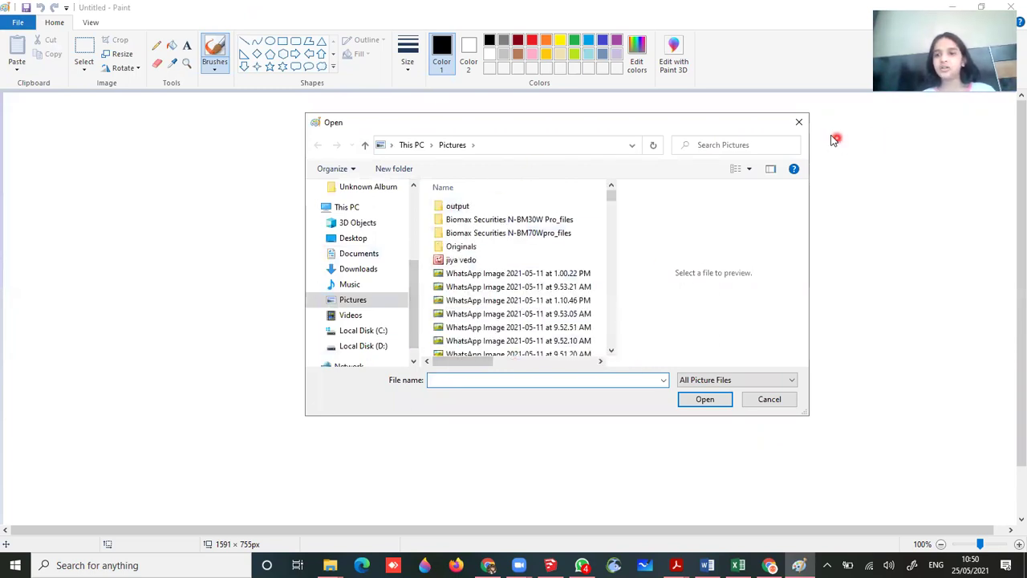
left_click(798, 122)
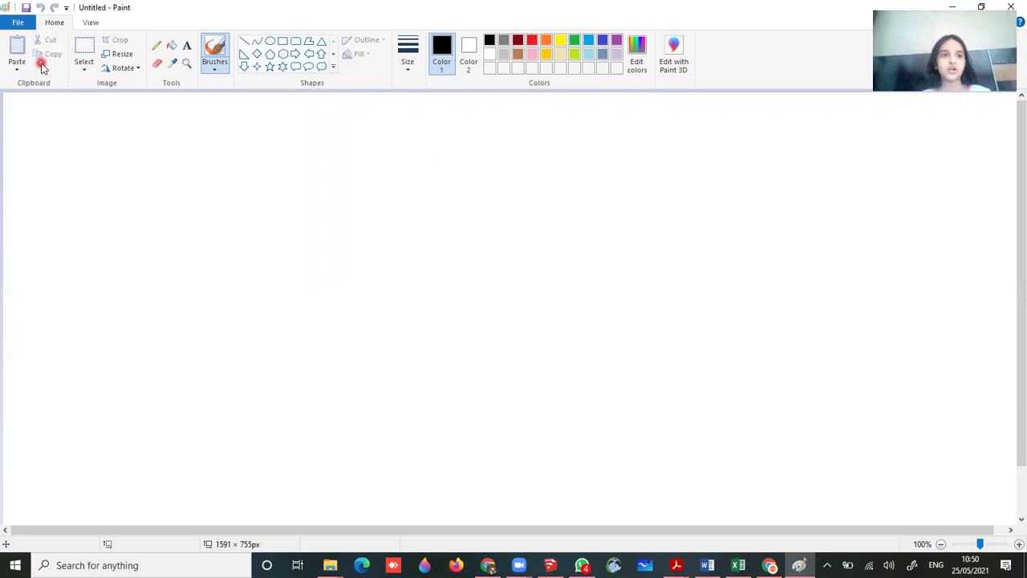
Step: Review the Save as formats (PNG, JPEG, BMP, GIF) and Print under File, then close the menu
left_click(17, 27)
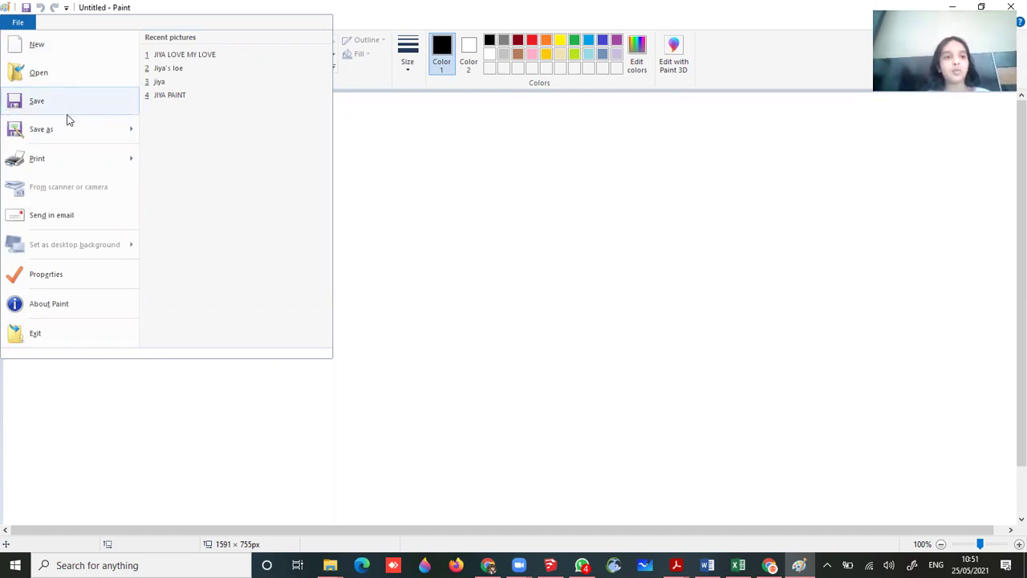
mouse_move(69, 122)
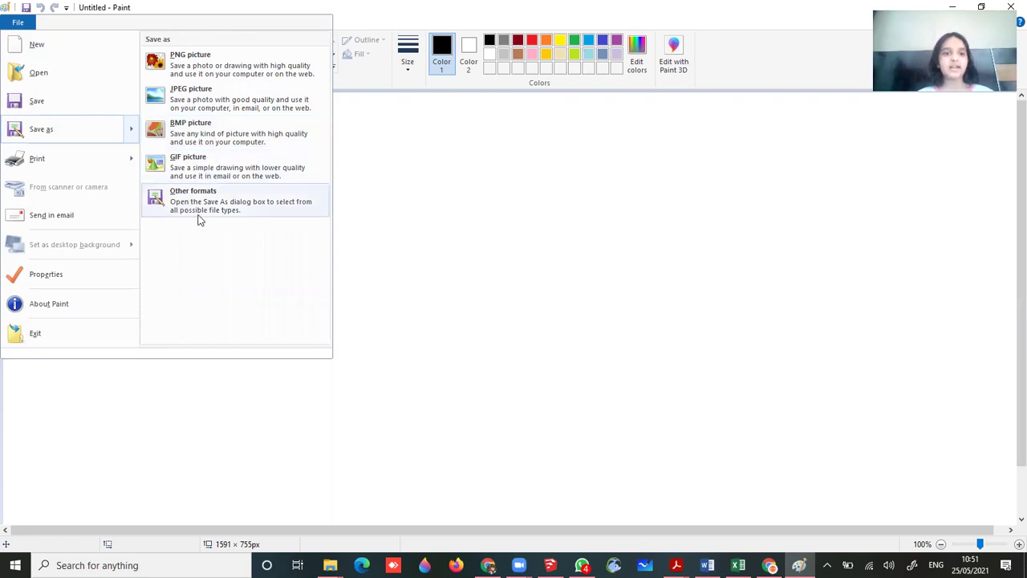
mouse_move(86, 163)
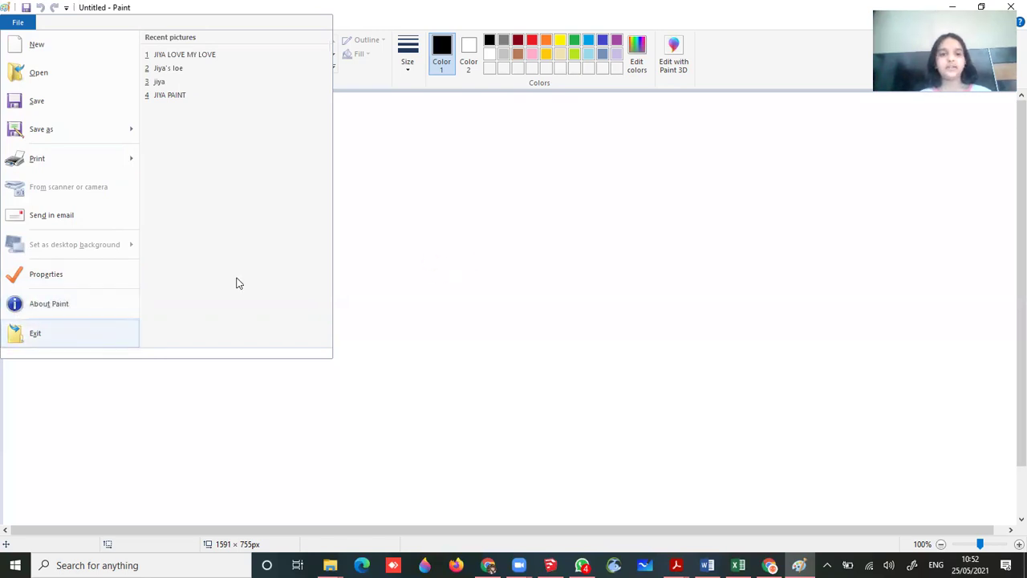
left_click(530, 215)
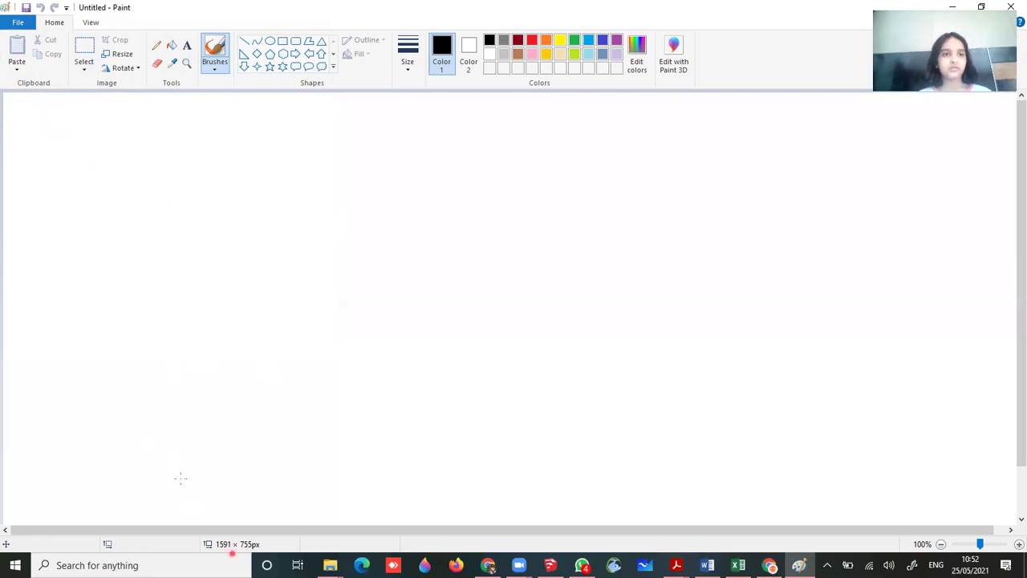
mouse_move(22, 70)
left_mouse_down()
mouse_move(63, 69)
mouse_move(55, 24)
mouse_move(20, 18)
mouse_move(7, 64)
mouse_move(19, 108)
mouse_move(44, 71)
left_mouse_up()
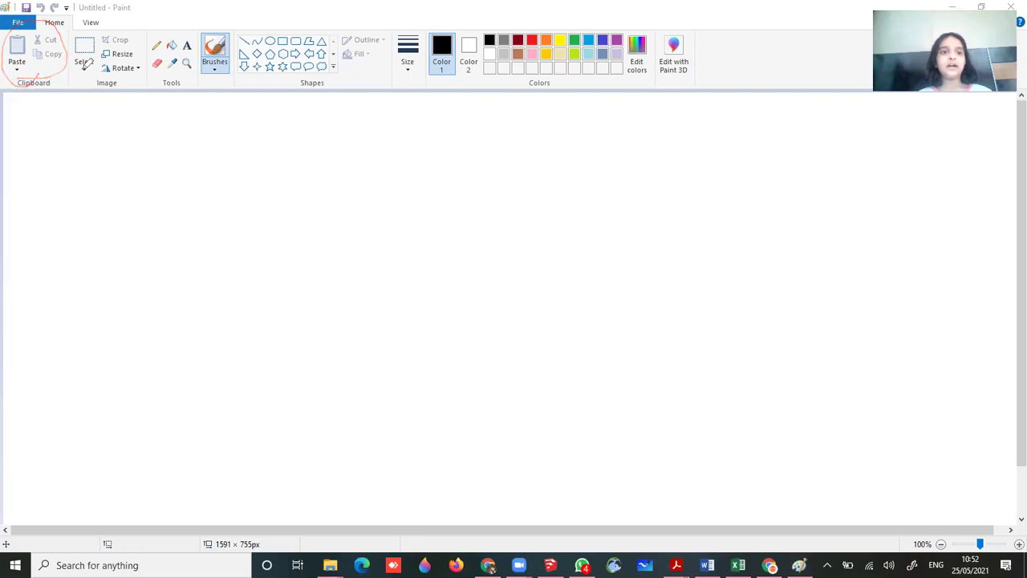
left_click_drag(84, 72, 93, 72)
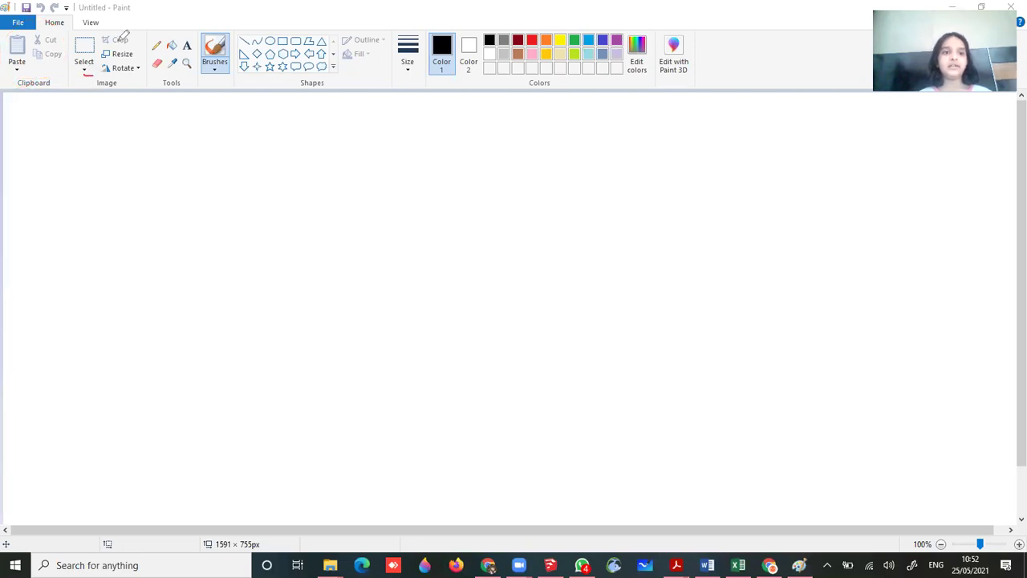
mouse_move(120, 38)
left_mouse_down()
mouse_move(136, 63)
mouse_move(117, 77)
mouse_move(134, 75)
mouse_move(92, 88)
mouse_move(138, 80)
mouse_move(135, 22)
mouse_move(105, 17)
mouse_move(77, 35)
mouse_move(74, 72)
mouse_move(97, 88)
mouse_move(129, 69)
mouse_move(92, 79)
mouse_move(120, 80)
left_mouse_up()
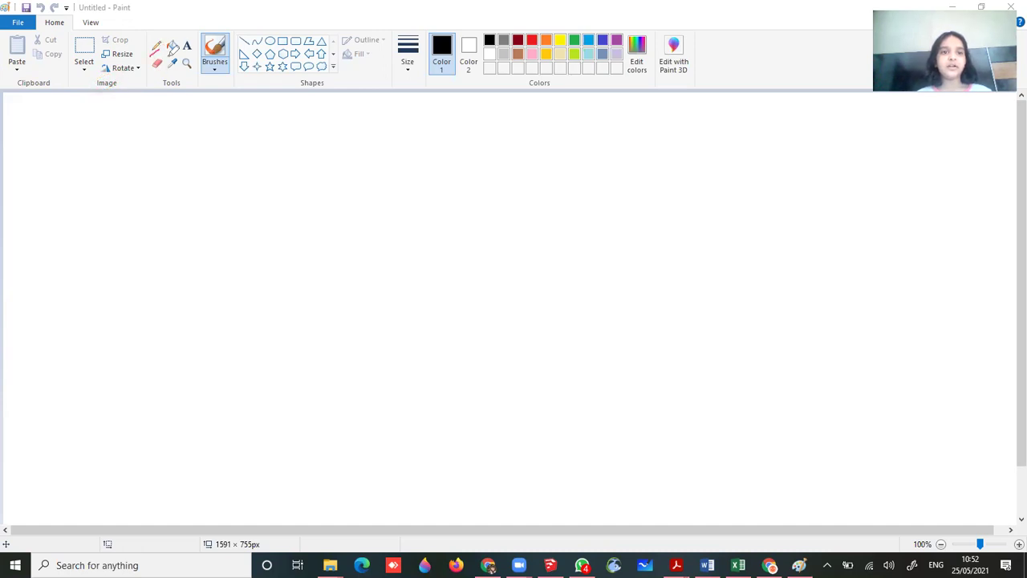
left_click_drag(168, 57, 198, 49)
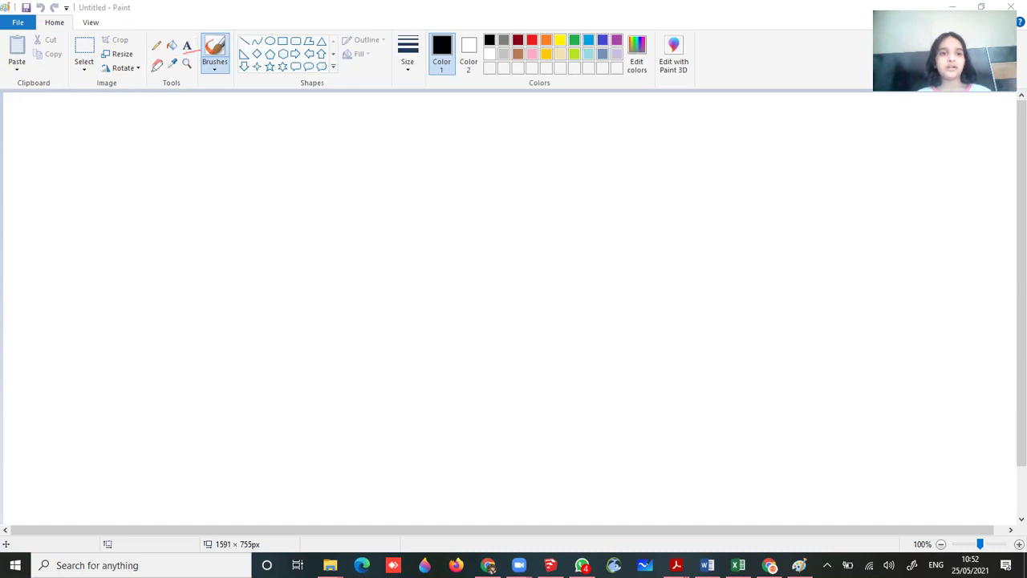
left_click_drag(150, 73, 233, 53)
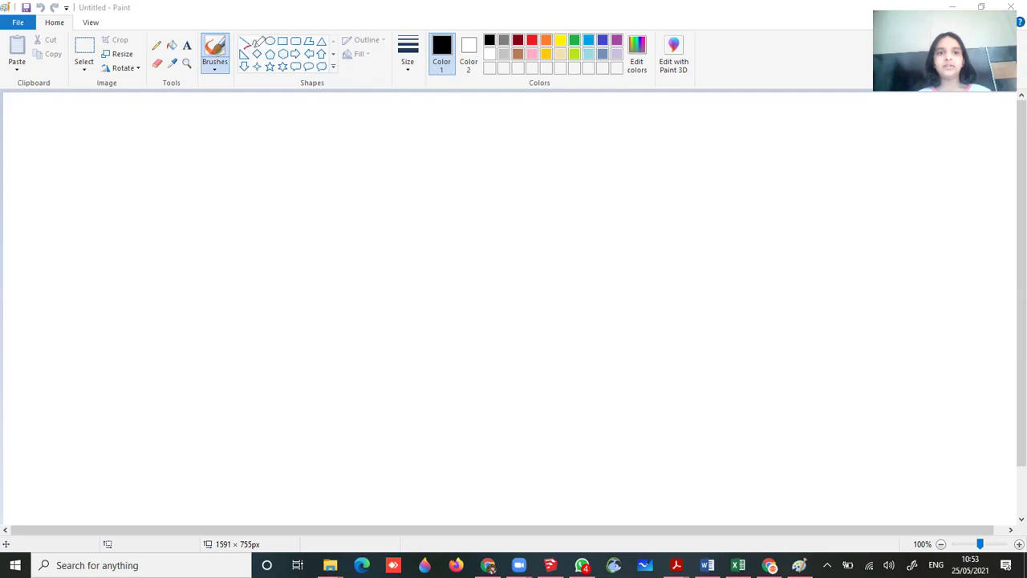
left_click_drag(256, 42, 295, 41)
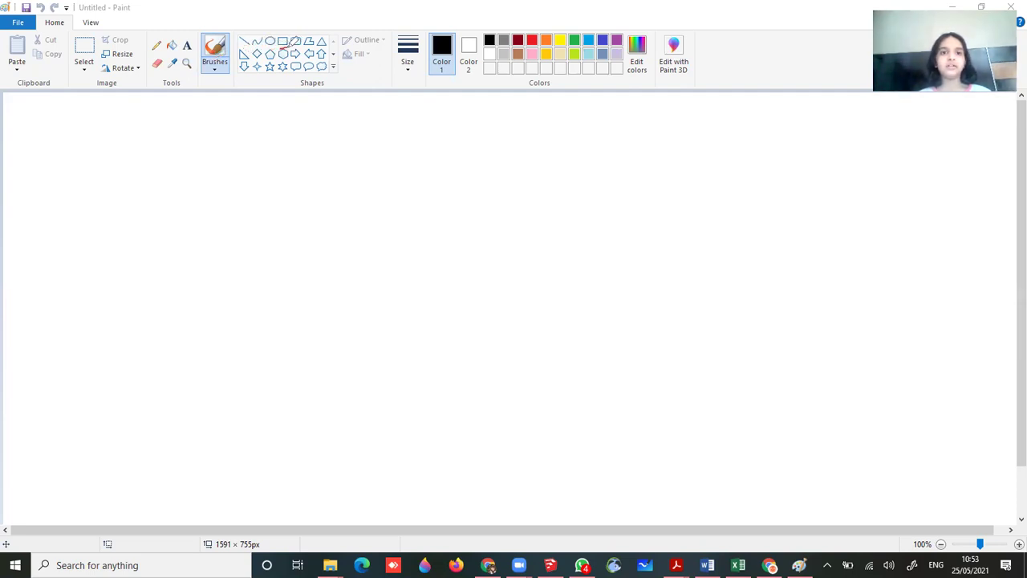
left_click_drag(298, 41, 310, 41)
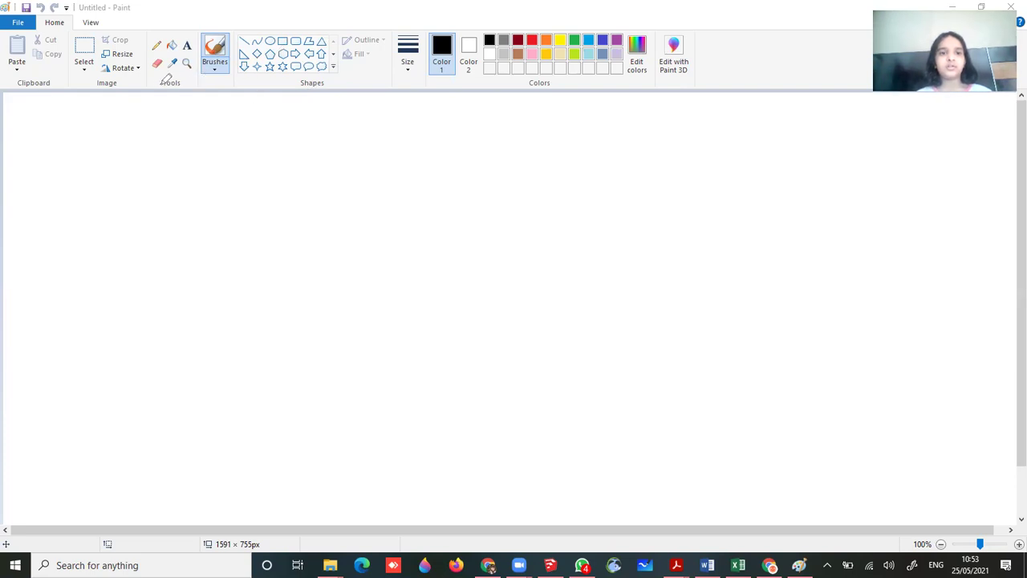
mouse_move(158, 24)
left_mouse_down()
mouse_move(141, 81)
mouse_move(180, 98)
mouse_move(219, 88)
mouse_move(233, 69)
mouse_move(232, 42)
mouse_move(145, 14)
mouse_move(138, 49)
mouse_move(168, 105)
mouse_move(191, 64)
left_mouse_up()
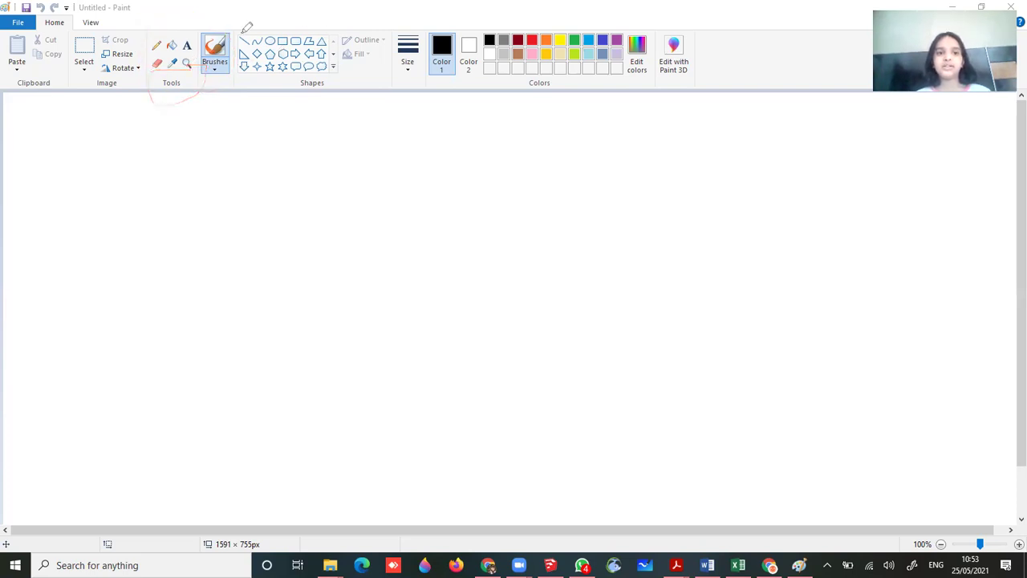
mouse_move(245, 17)
left_mouse_down()
mouse_move(229, 80)
mouse_move(287, 98)
mouse_move(358, 82)
mouse_move(361, 56)
mouse_move(344, 43)
mouse_move(273, 25)
left_mouse_up()
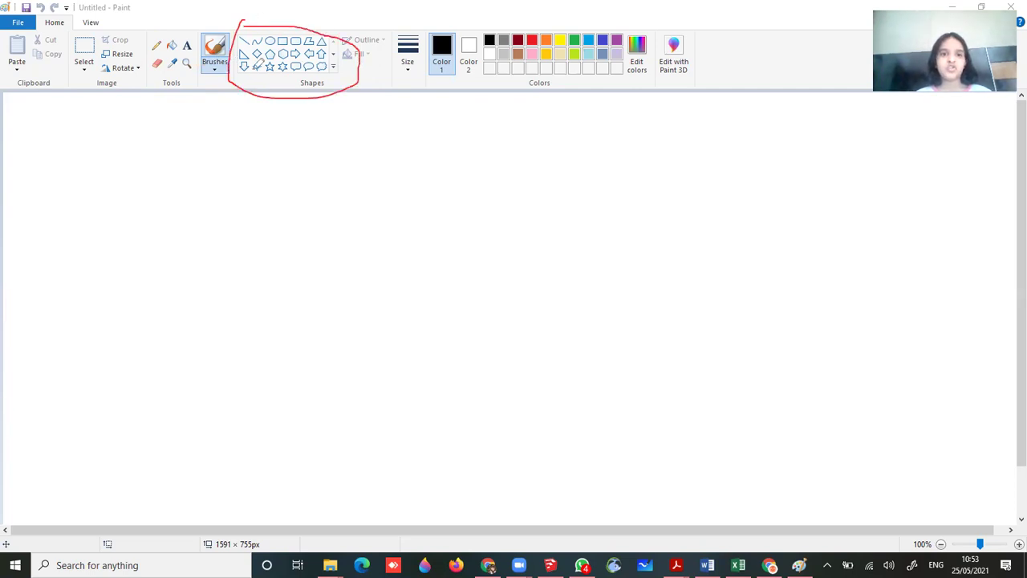
mouse_move(314, 102)
left_mouse_down()
mouse_move(347, 85)
mouse_move(266, 118)
mouse_move(339, 112)
left_mouse_up()
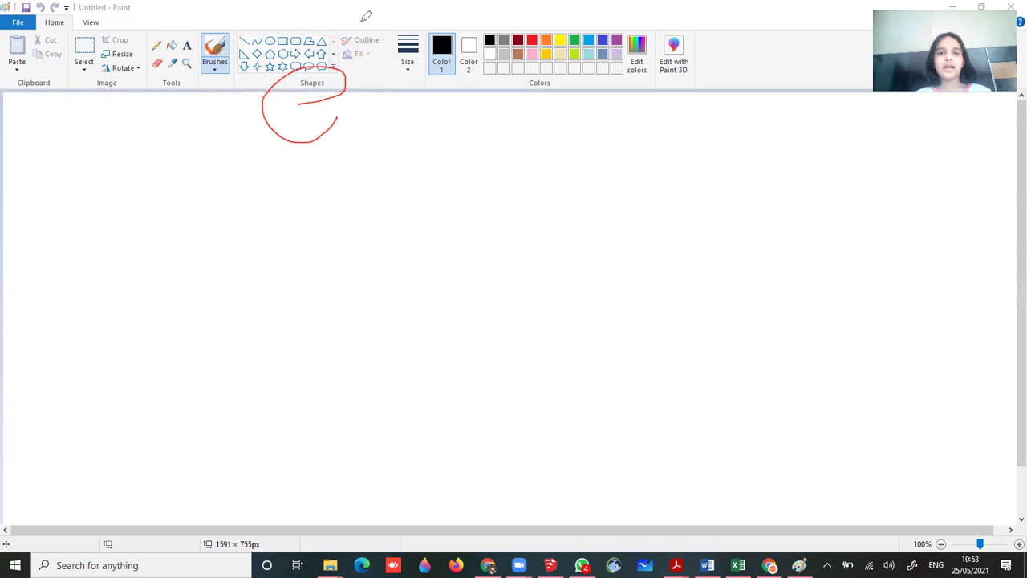
mouse_move(340, 54)
left_mouse_down()
mouse_move(382, 46)
mouse_move(399, 20)
mouse_move(343, 37)
mouse_move(359, 55)
mouse_move(375, 45)
mouse_move(335, 63)
mouse_move(362, 76)
mouse_move(375, 43)
mouse_move(347, 72)
mouse_move(295, 90)
mouse_move(309, 96)
mouse_move(394, 33)
mouse_move(346, 68)
left_mouse_up()
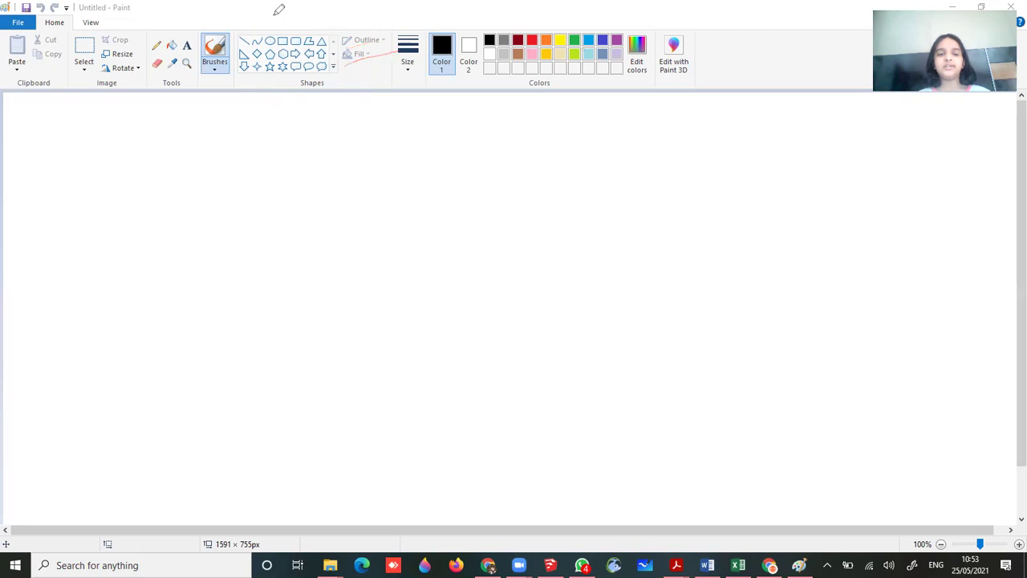
mouse_move(241, 76)
left_mouse_down()
mouse_move(361, 63)
mouse_move(248, 14)
mouse_move(224, 81)
mouse_move(319, 67)
left_mouse_up()
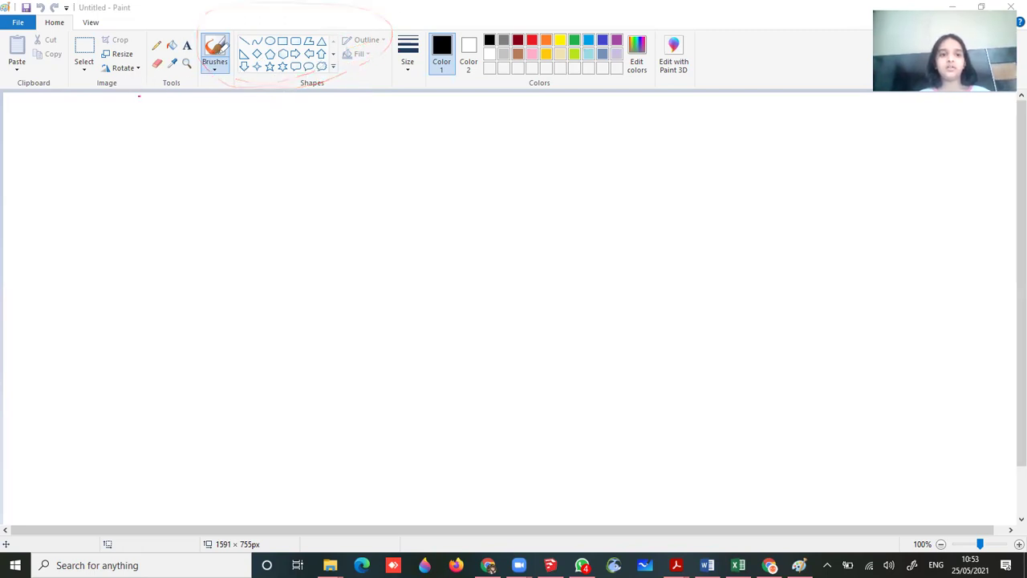
left_click_drag(139, 97, 205, 89)
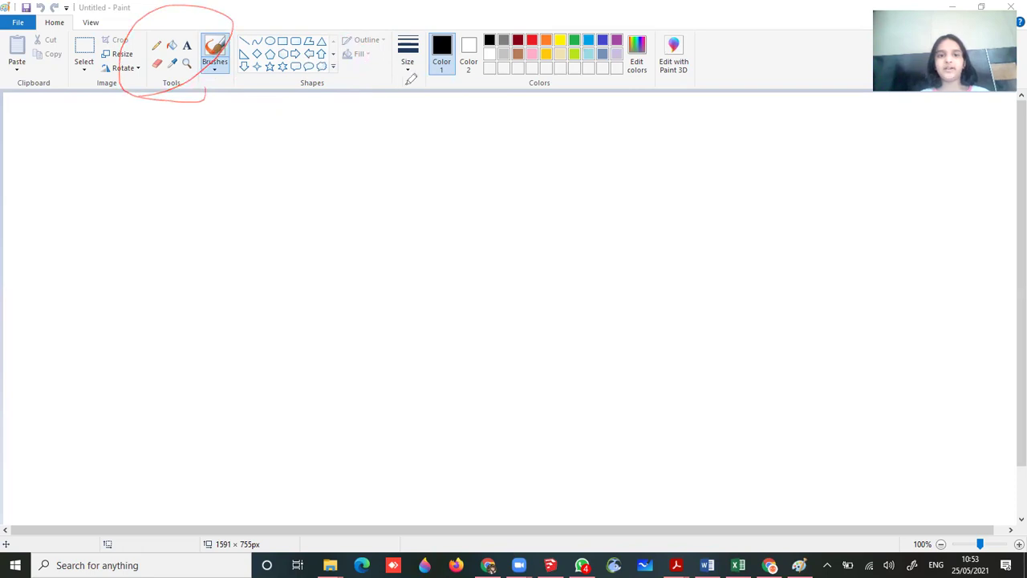
mouse_move(416, 29)
left_mouse_down()
mouse_move(380, 37)
mouse_move(425, 84)
left_mouse_up()
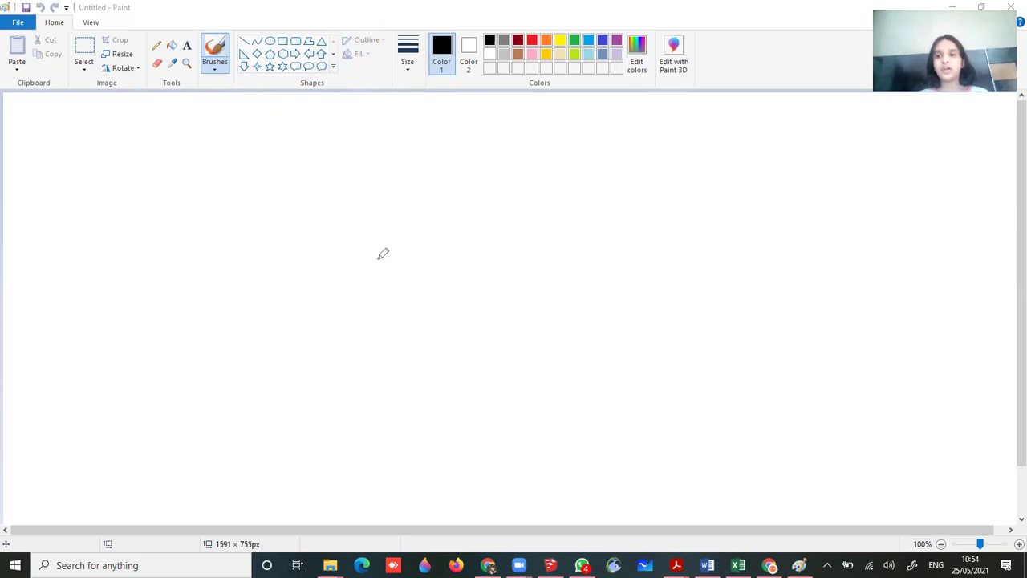
mouse_move(464, 251)
left_mouse_down()
mouse_move(337, 188)
mouse_move(287, 348)
mouse_move(261, 326)
left_mouse_up()
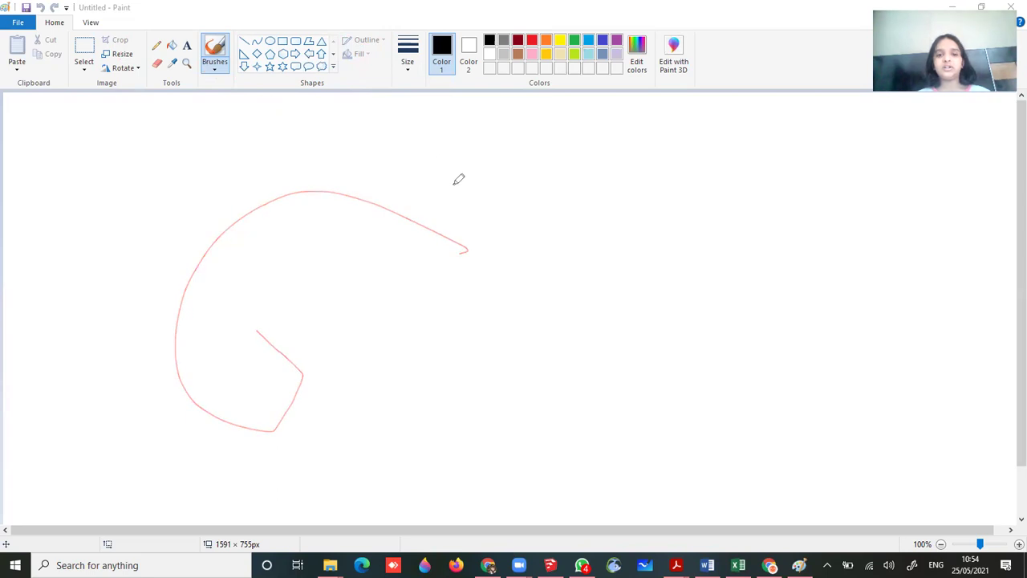
left_click_drag(455, 185, 522, 290)
left_click_drag(448, 289, 420, 275)
left_click_drag(324, 237, 413, 241)
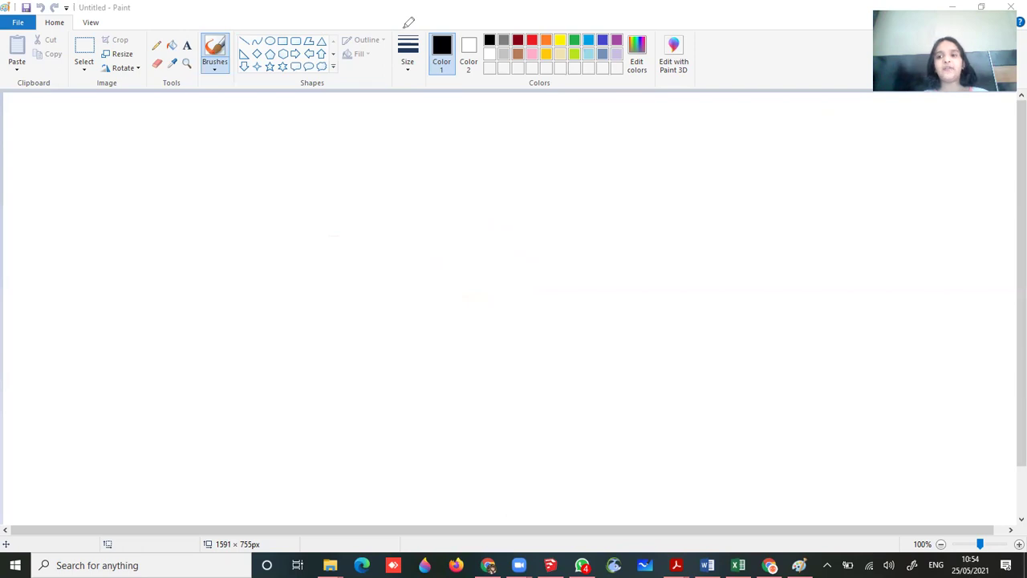
left_click_drag(410, 34, 420, 108)
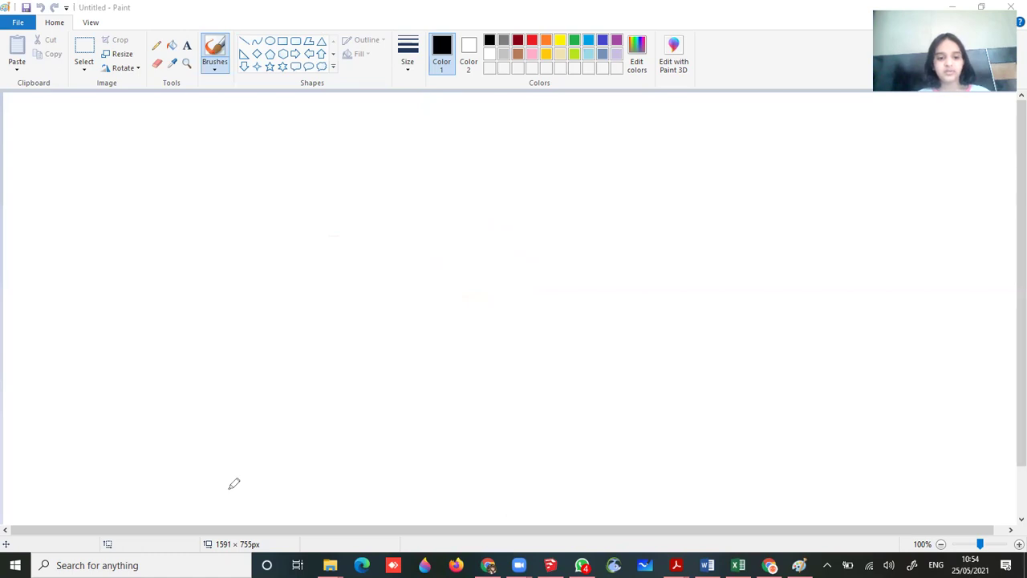
left_click(409, 63)
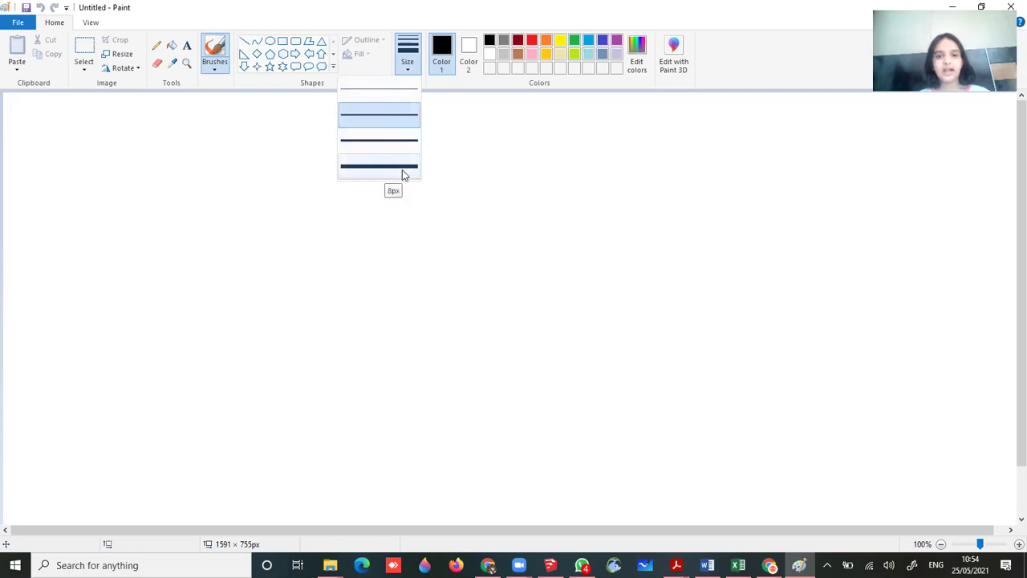
left_click(391, 254)
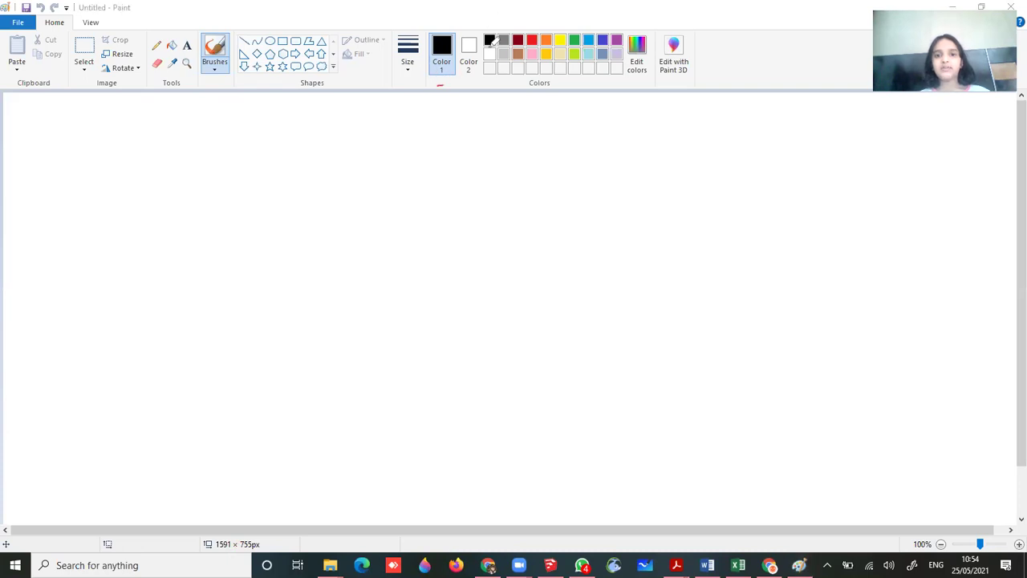
mouse_move(453, 80)
left_mouse_down()
mouse_move(418, 78)
mouse_move(573, 81)
mouse_move(493, 78)
mouse_move(648, 39)
mouse_move(530, 18)
mouse_move(482, 36)
mouse_move(497, 86)
left_mouse_up()
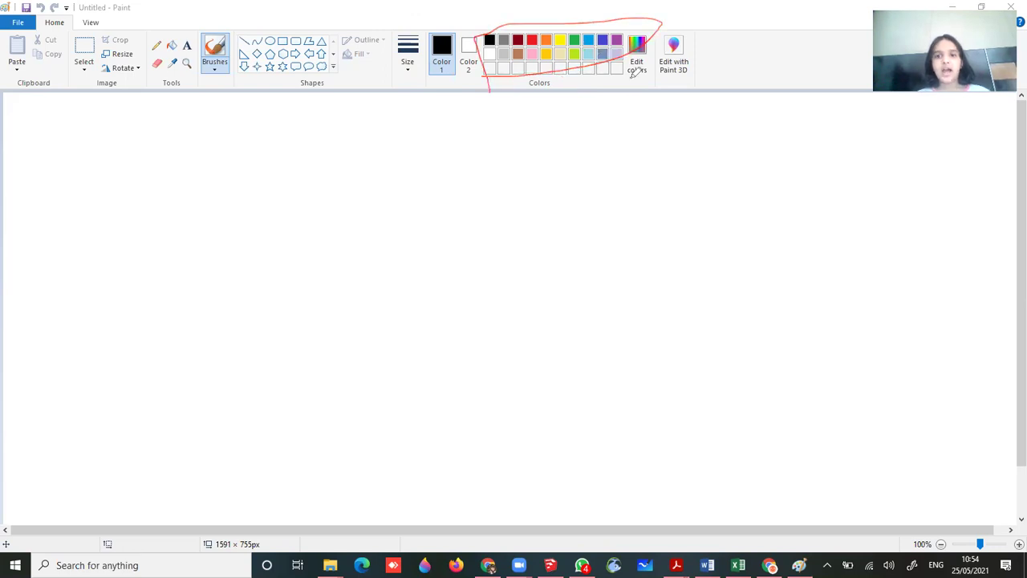
mouse_move(634, 32)
left_mouse_down()
mouse_move(630, 65)
mouse_move(644, 72)
left_mouse_up()
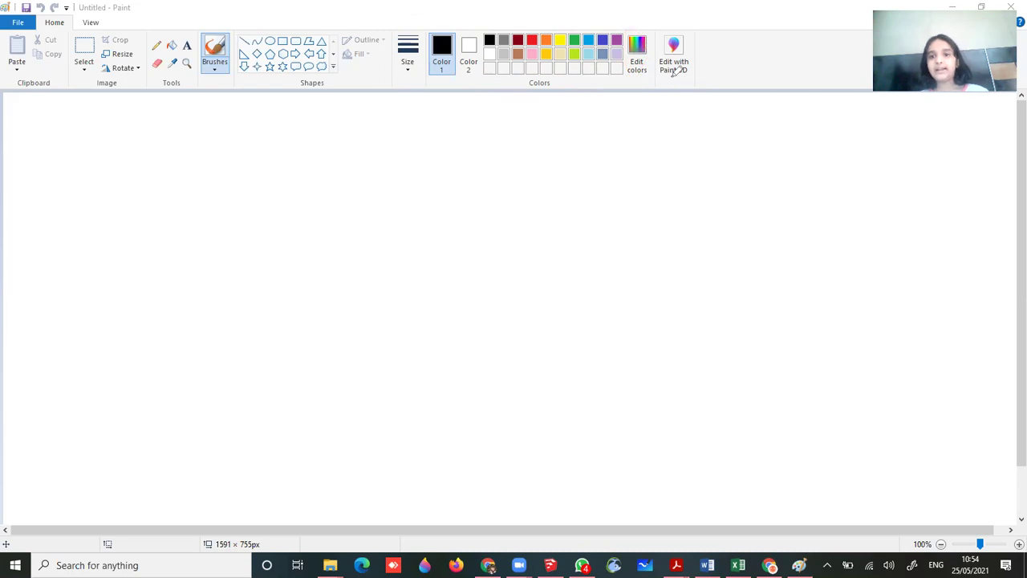
mouse_move(674, 71)
left_mouse_down()
mouse_move(704, 30)
mouse_move(651, 23)
mouse_move(684, 73)
left_mouse_up()
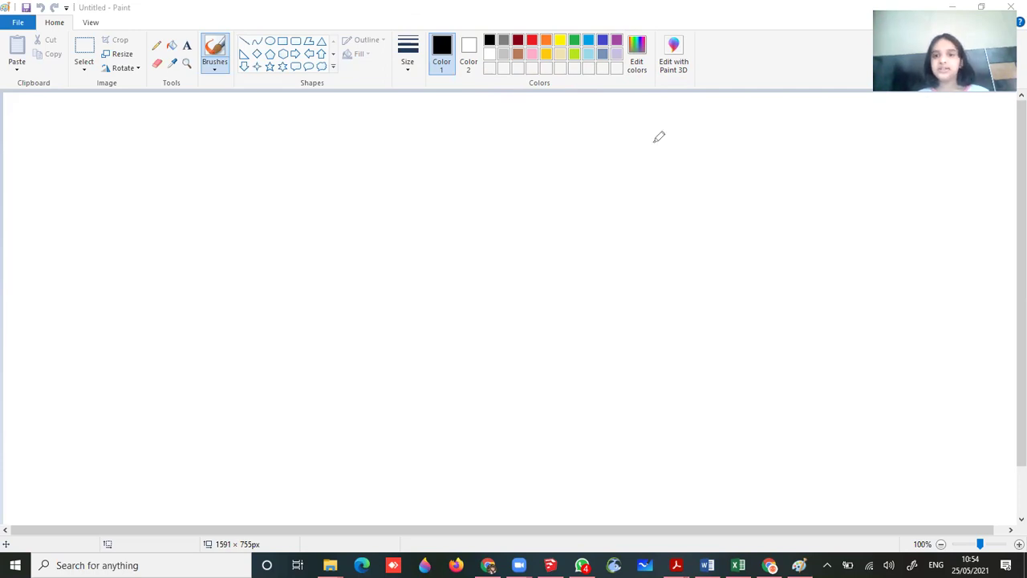
mouse_move(695, 77)
left_mouse_down()
mouse_move(712, 33)
mouse_move(669, 24)
mouse_move(651, 38)
mouse_move(659, 71)
left_mouse_up()
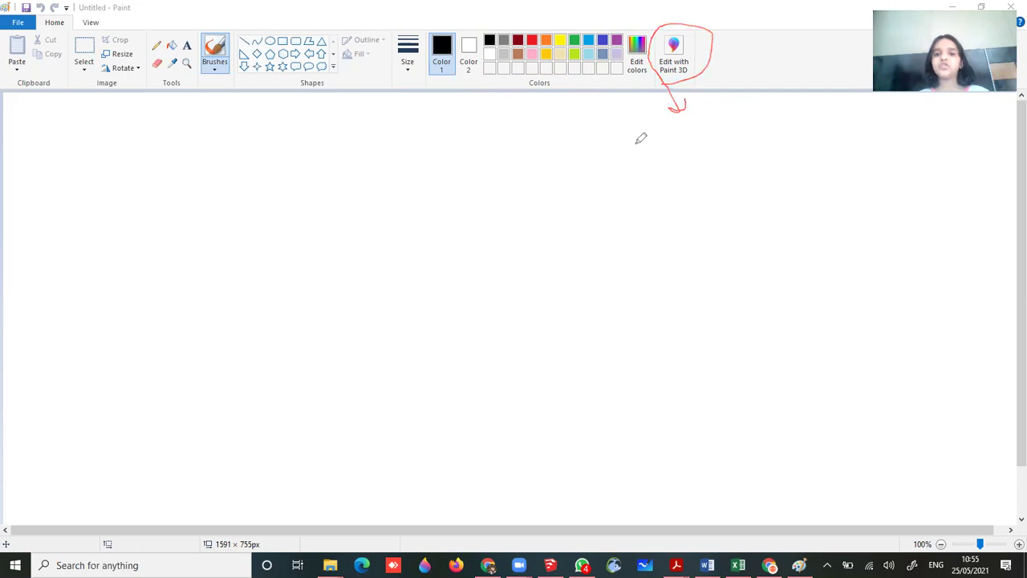
mouse_move(637, 143)
left_mouse_down()
mouse_move(667, 166)
mouse_move(687, 94)
left_mouse_up()
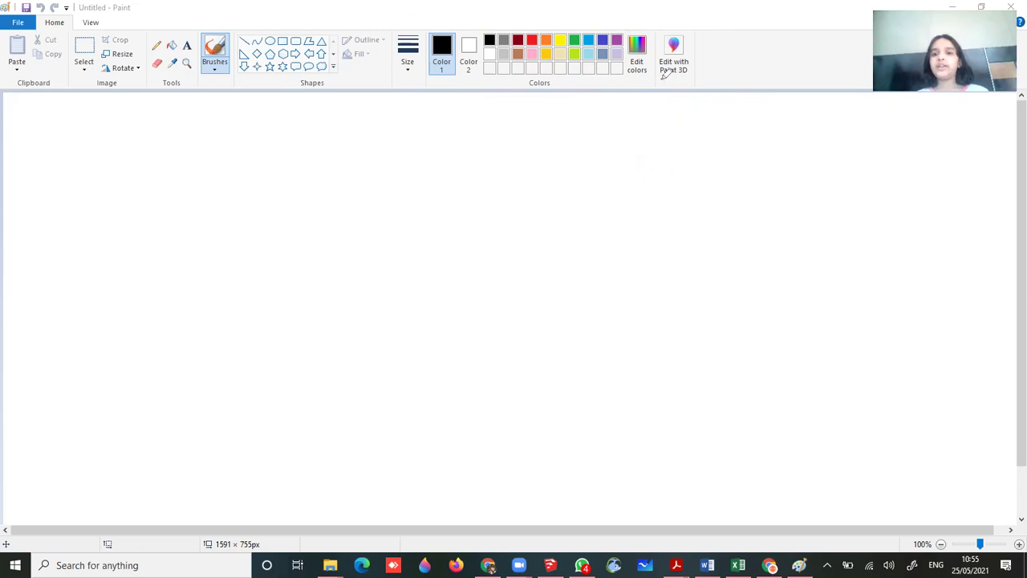
mouse_move(660, 78)
left_mouse_down()
mouse_move(716, 78)
mouse_move(665, 77)
mouse_move(705, 61)
mouse_move(704, 40)
mouse_move(675, 32)
mouse_move(651, 58)
mouse_move(663, 77)
mouse_move(677, 35)
mouse_move(690, 72)
mouse_move(664, 17)
mouse_move(692, 64)
left_mouse_up()
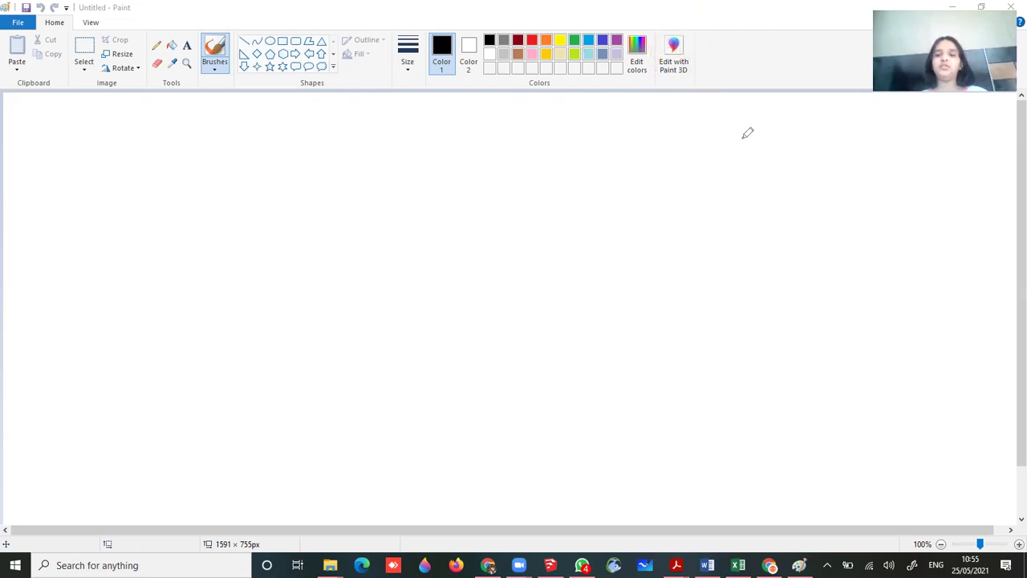
left_click_drag(700, 40, 660, 90)
mouse_move(650, 29)
left_mouse_down()
mouse_move(654, 99)
mouse_move(683, 102)
left_mouse_up()
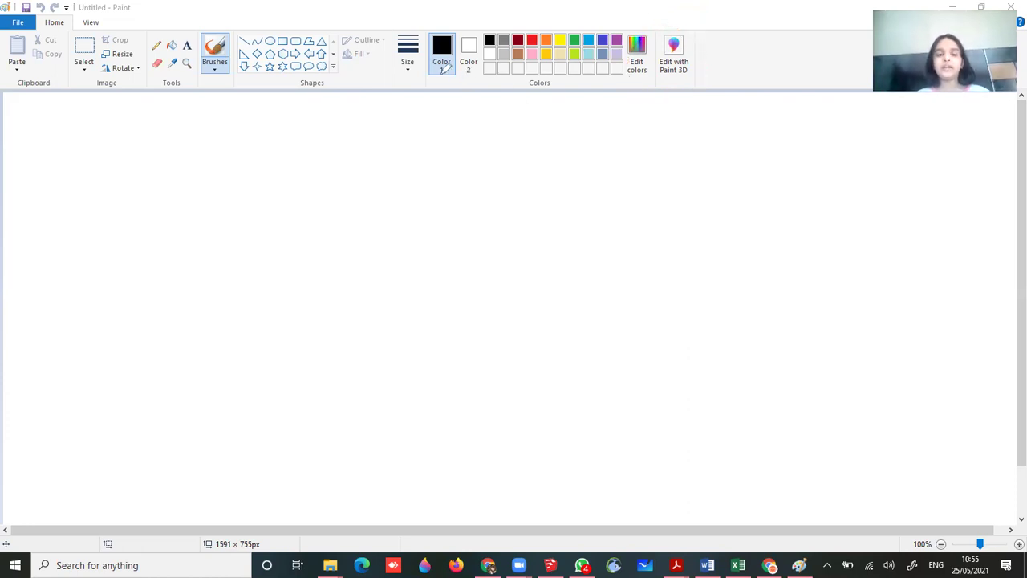
Step: Mark Color 1, Color 2 and the palette, then show the View tab's zoom and display options
mouse_move(425, 82)
left_mouse_down()
mouse_move(431, 83)
mouse_move(454, 77)
mouse_move(428, 83)
mouse_move(460, 68)
mouse_move(454, 35)
mouse_move(438, 32)
mouse_move(455, 71)
left_mouse_up()
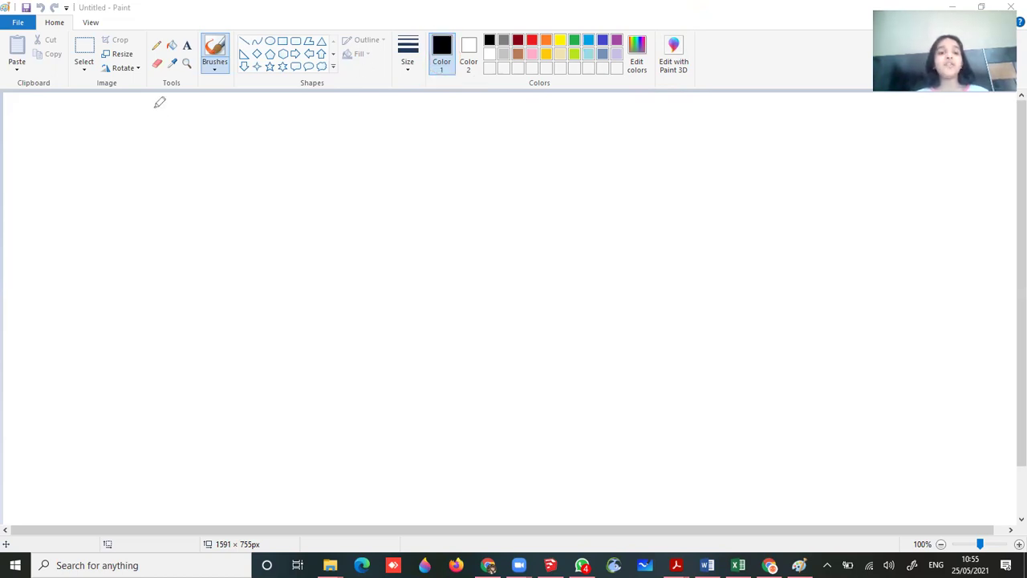
mouse_move(462, 83)
left_mouse_down()
mouse_move(473, 81)
mouse_move(480, 36)
mouse_move(456, 74)
mouse_move(476, 79)
left_mouse_up()
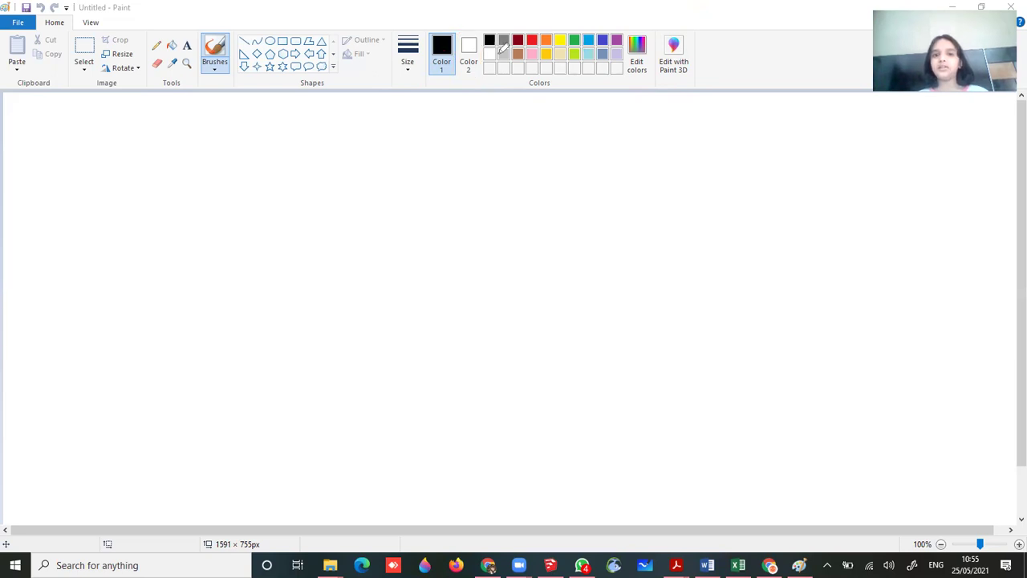
mouse_move(488, 61)
left_mouse_down()
mouse_move(598, 72)
mouse_move(647, 43)
mouse_move(574, 22)
mouse_move(464, 48)
mouse_move(486, 67)
left_mouse_up()
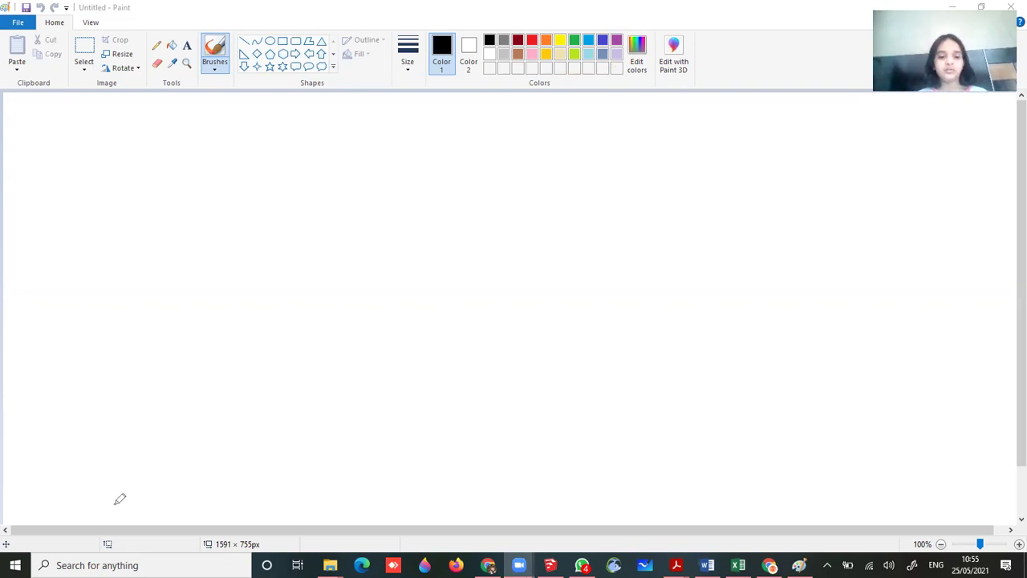
left_click(99, 22)
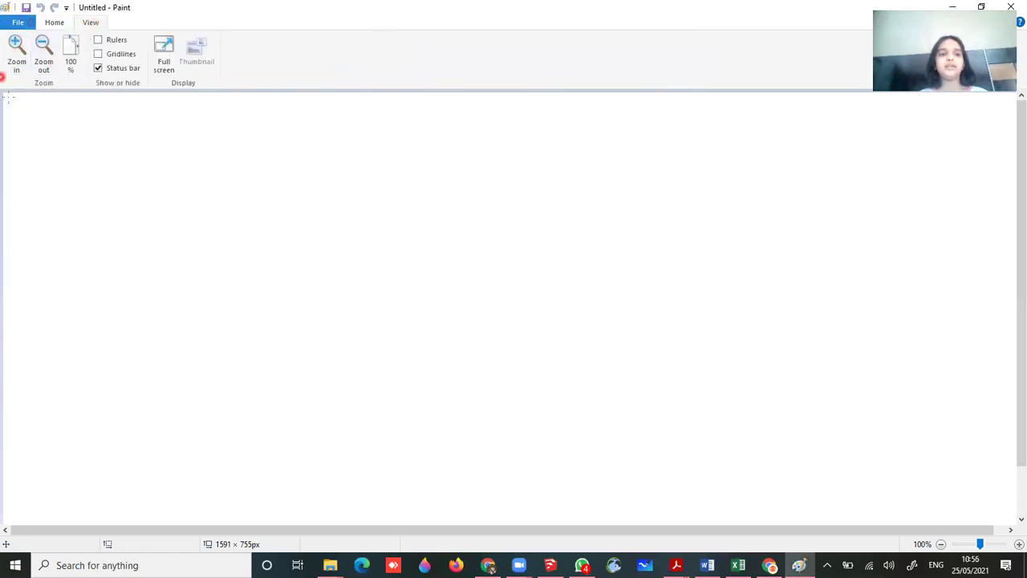
Step: Switch between the Home and View tabs, ending on Home's tools, shapes and colours
left_click(55, 23)
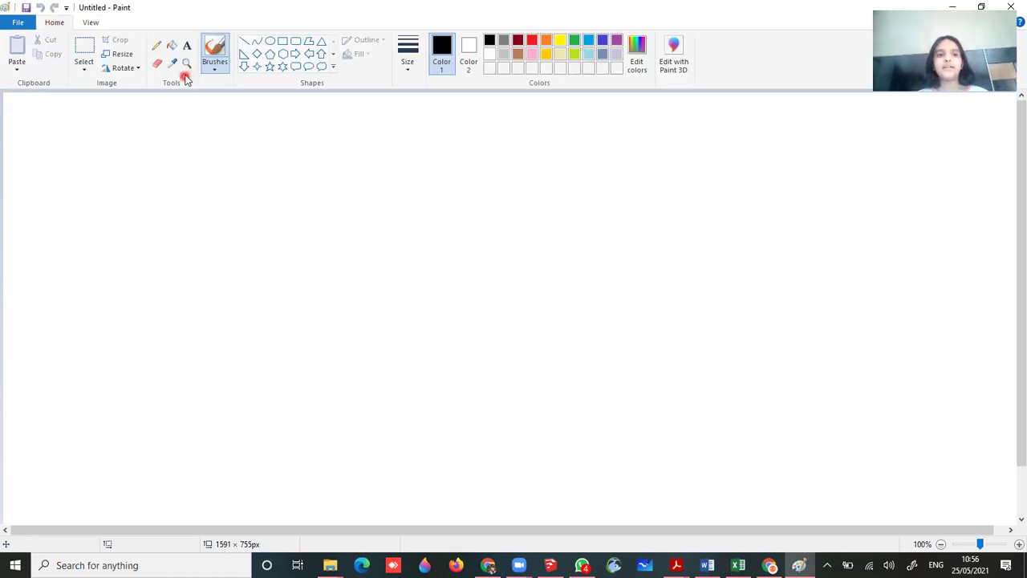
left_click(91, 23)
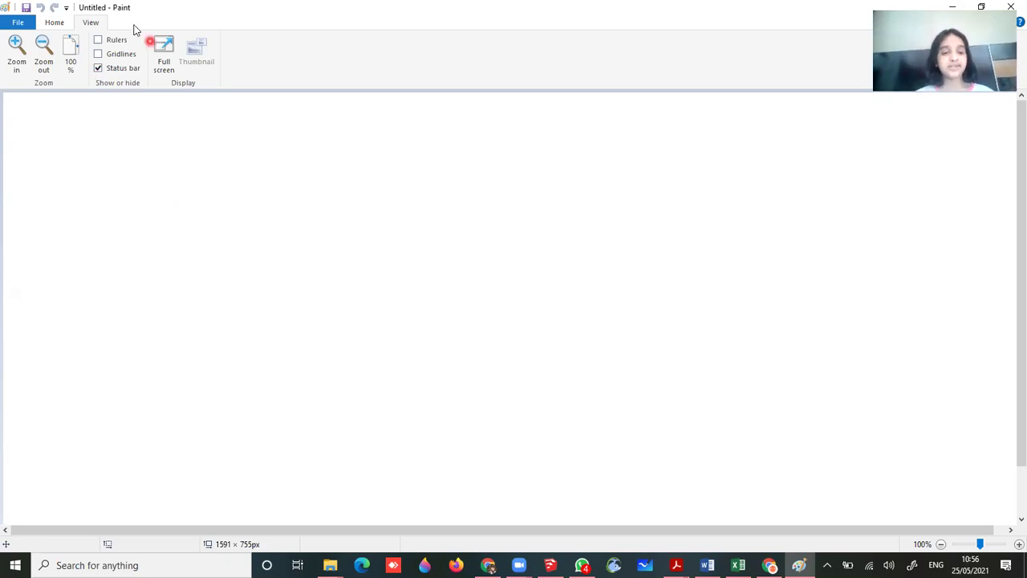
left_click(55, 22)
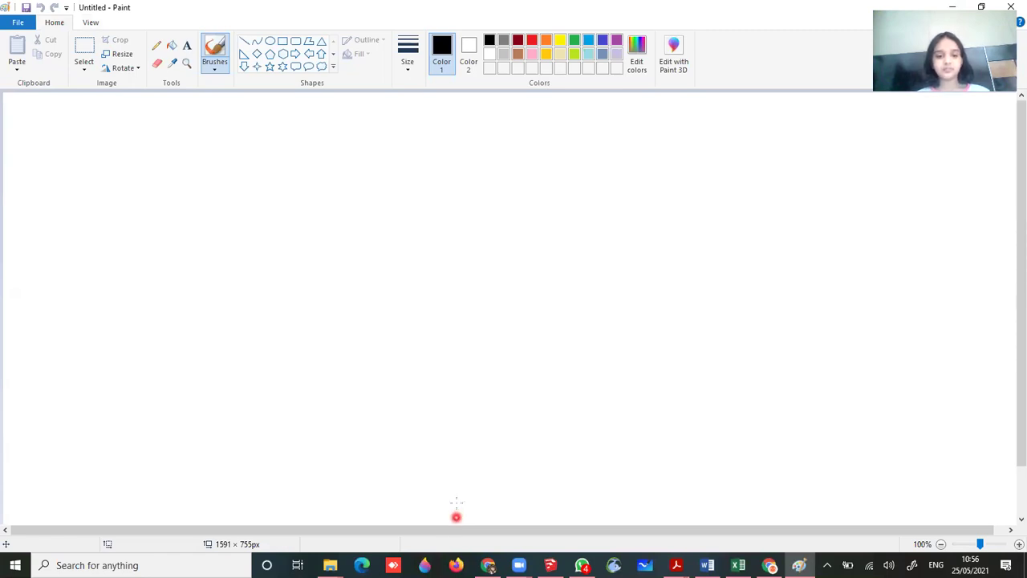
Step: Draw a tall 162 × 309px rectangle outline left of the canvas centre
left_click(246, 42)
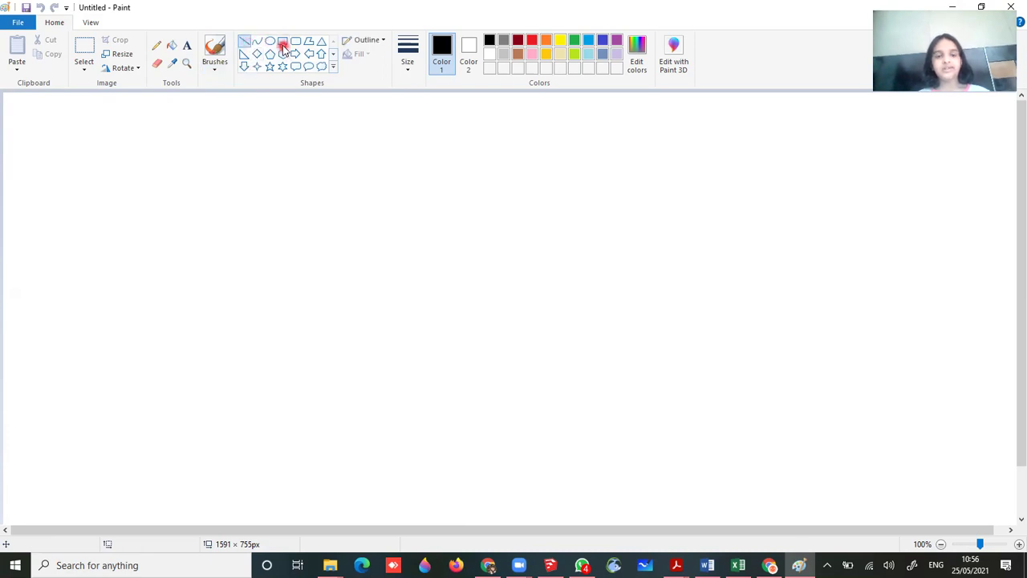
left_click(283, 44)
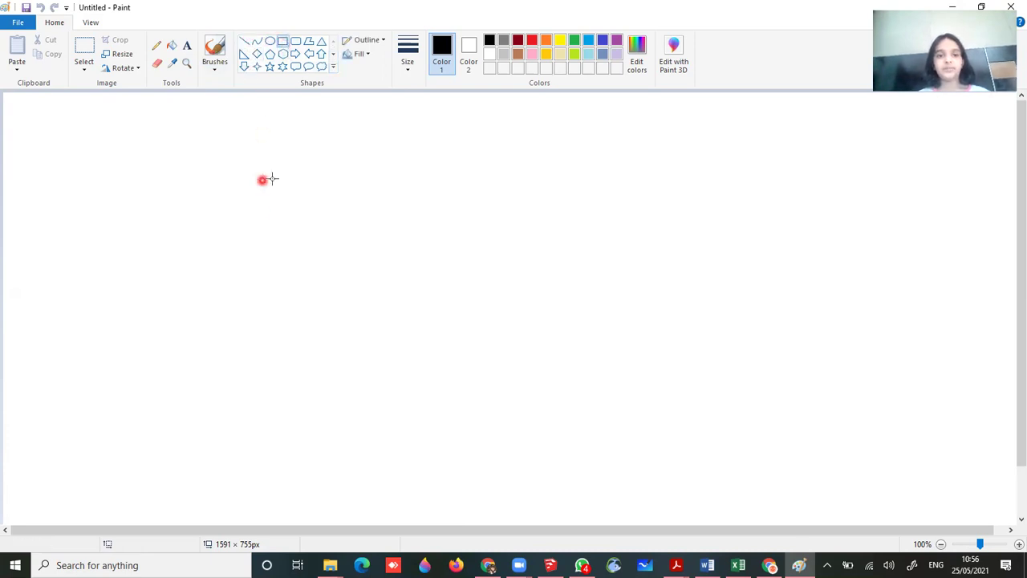
mouse_move(303, 187)
left_mouse_down()
mouse_move(351, 255)
mouse_move(364, 321)
mouse_move(408, 385)
left_mouse_up()
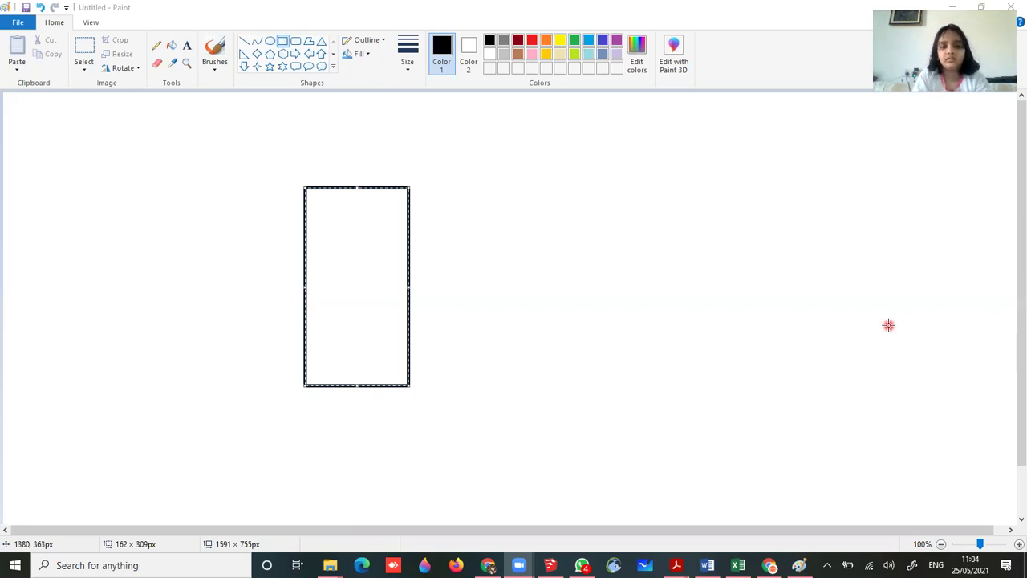
left_click(445, 153)
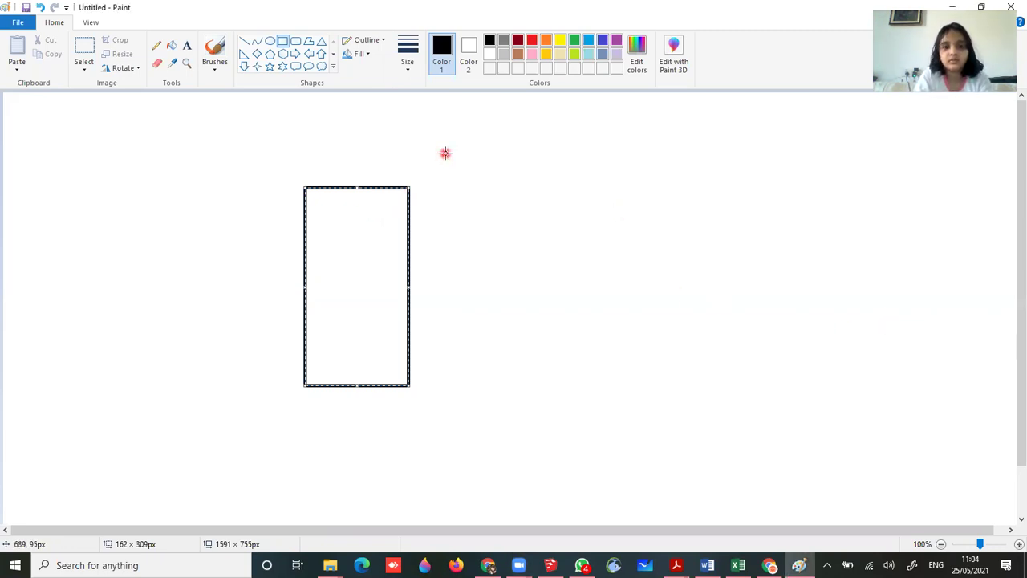
left_click(446, 153)
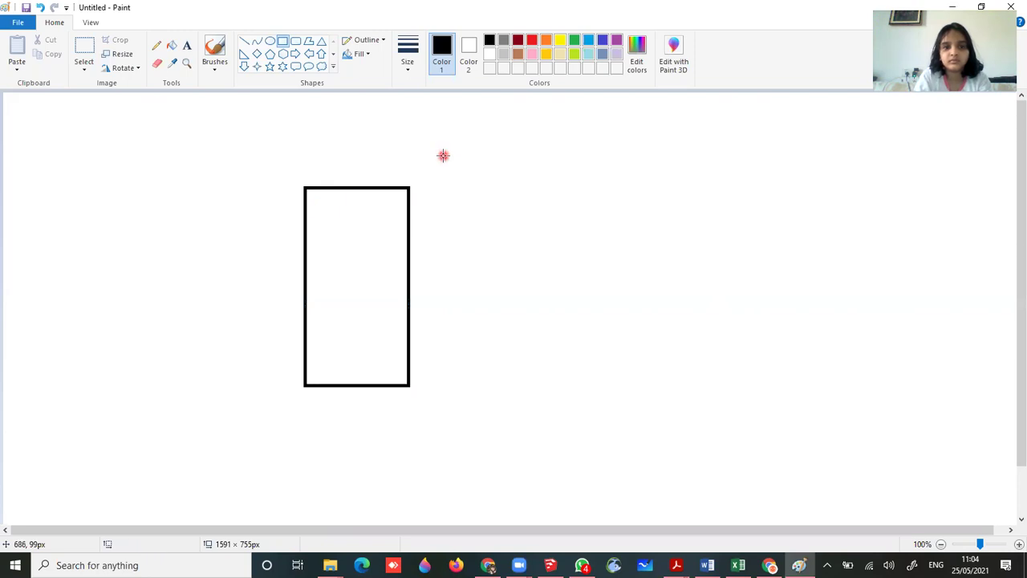
left_click(84, 46)
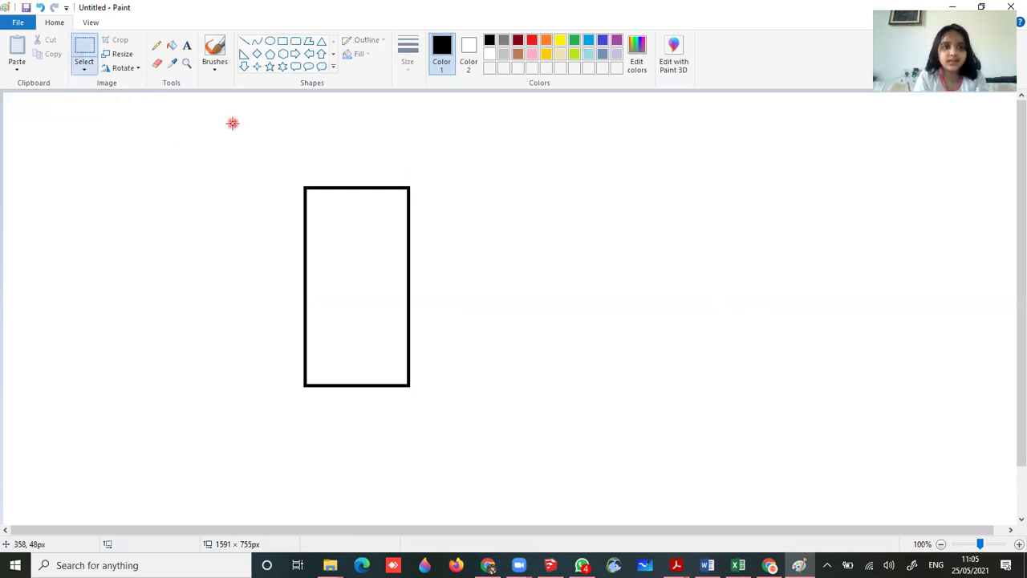
left_click(86, 72)
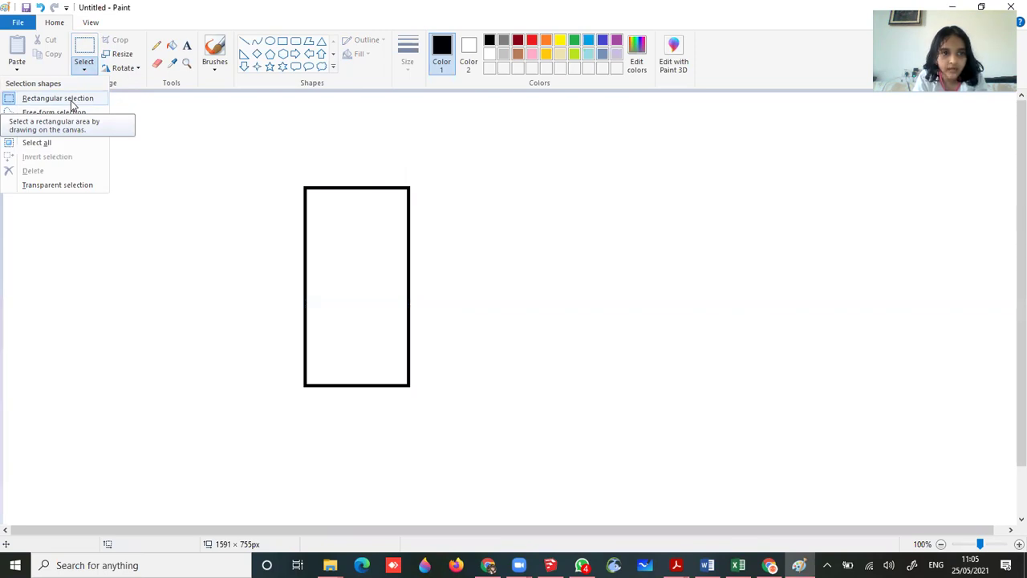
left_click(72, 99)
left_click_drag(240, 124, 465, 417)
left_click_drag(370, 326, 476, 326)
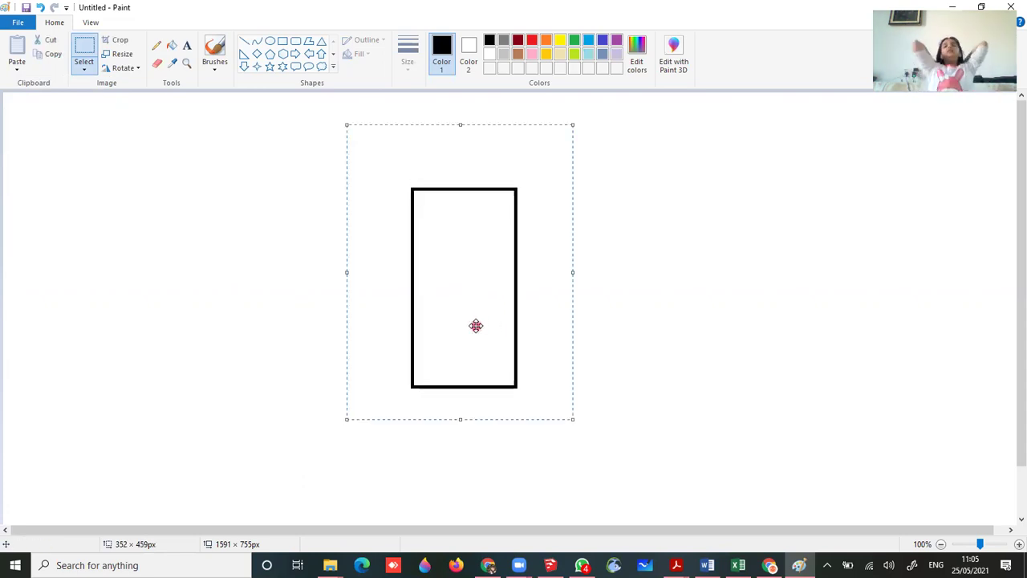
left_click(826, 200)
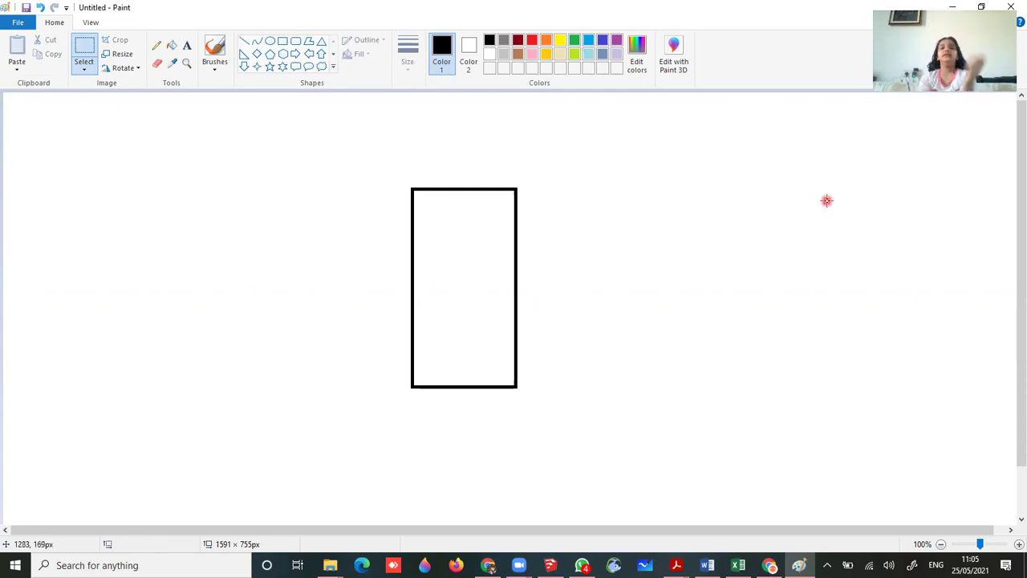
Step: Draw the slanted right side face: diagonals from both right corners and a vertical back edge
left_click(247, 44)
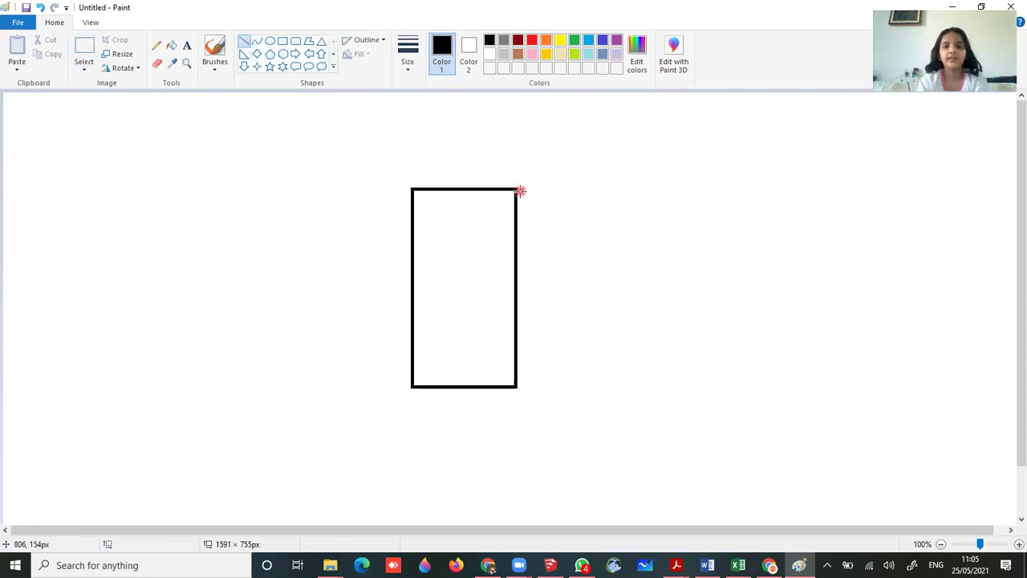
left_click_drag(518, 189, 564, 152)
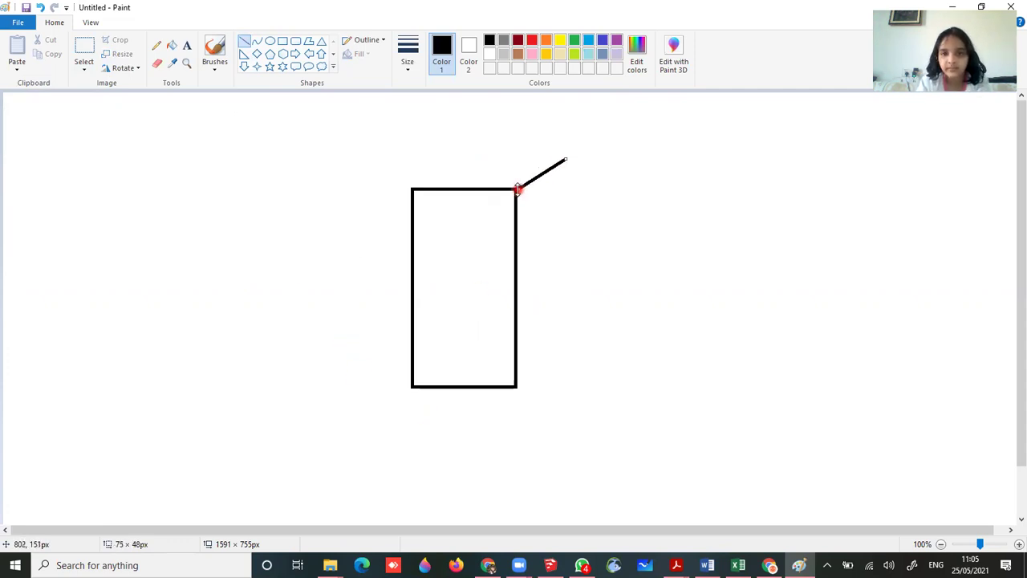
left_click_drag(518, 189, 515, 189)
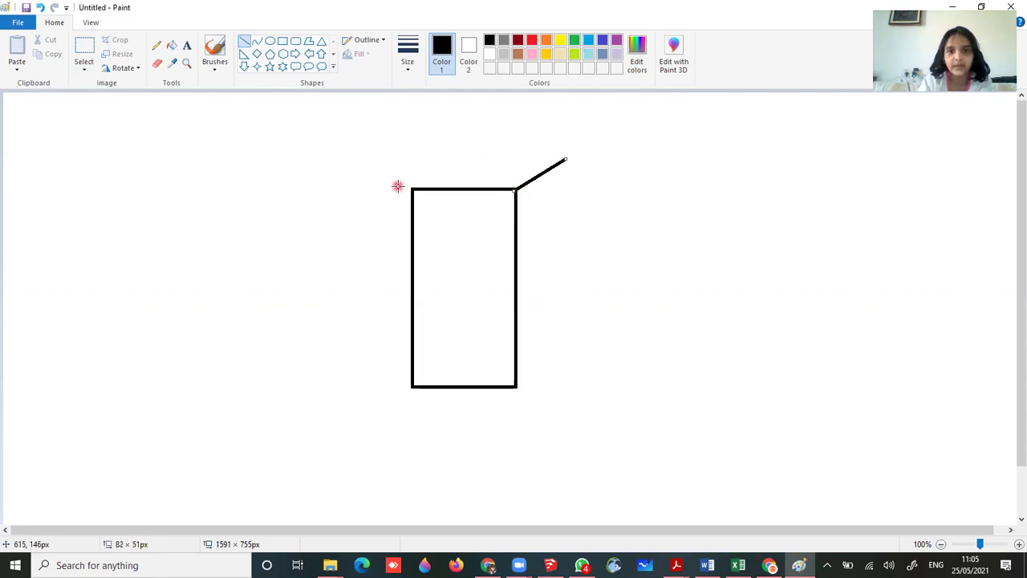
left_click(521, 386)
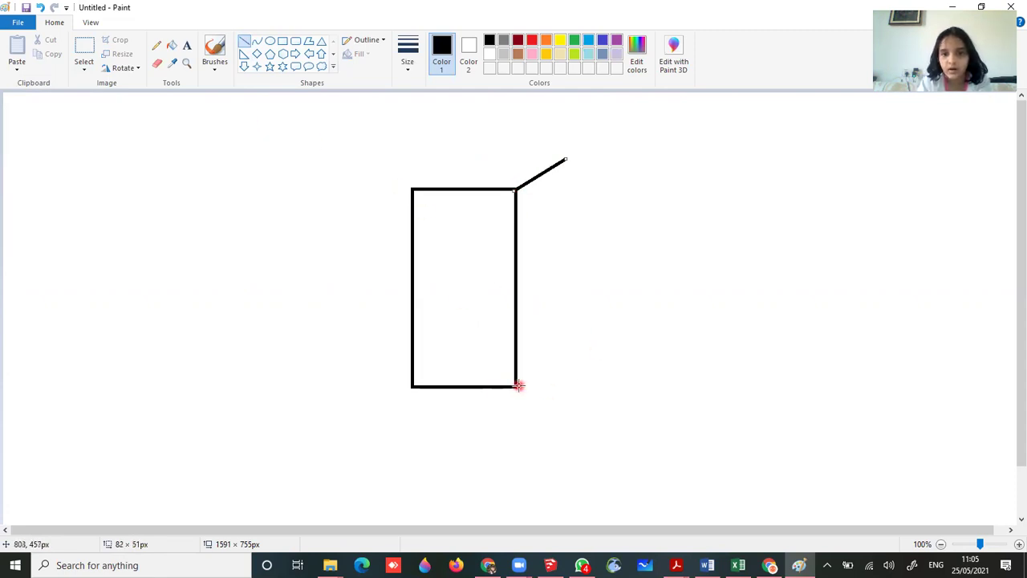
left_click_drag(518, 386, 569, 338)
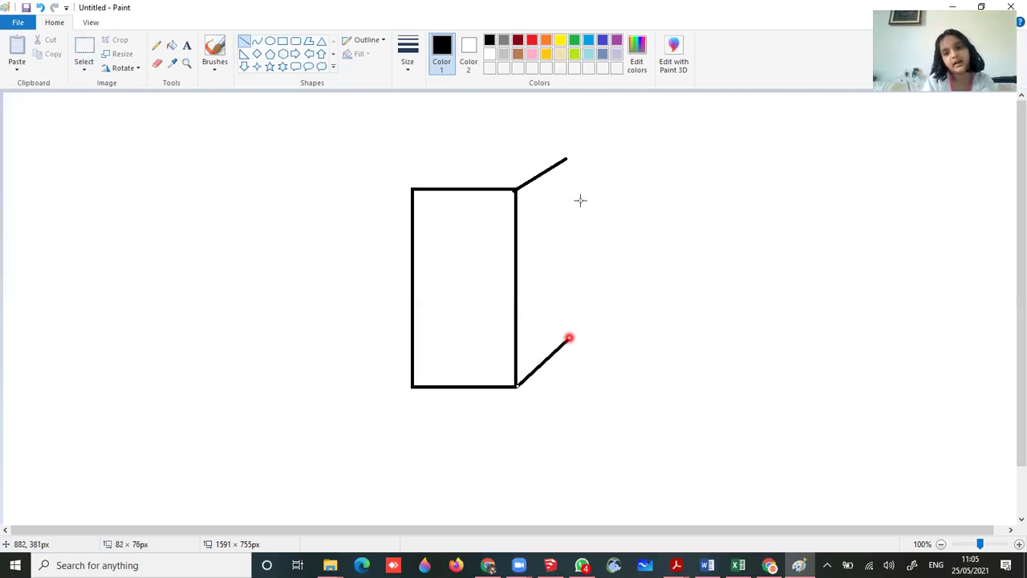
left_click_drag(568, 154, 570, 338)
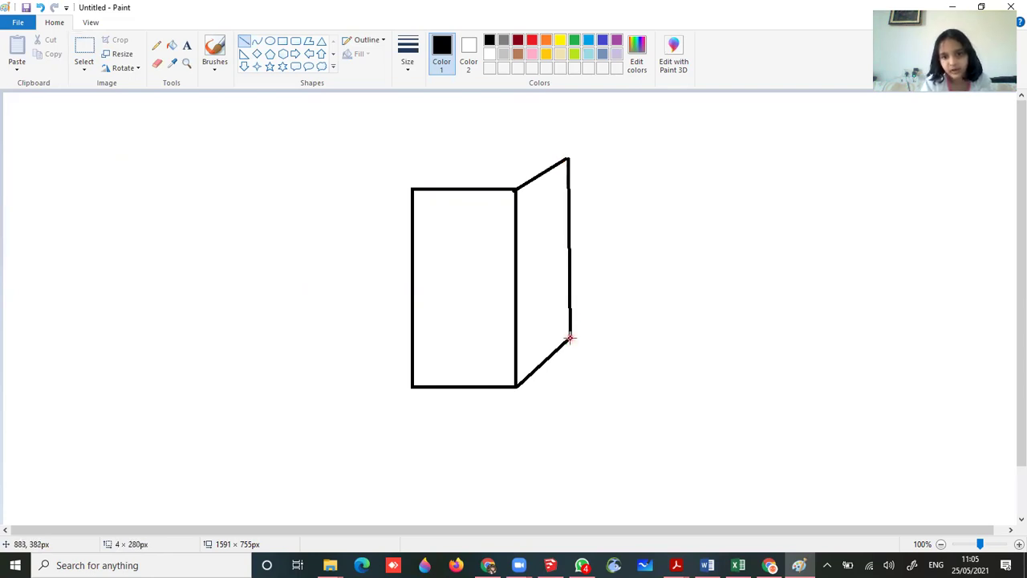
Step: Draw the top face's left slanted edge and back edge, redrawing both after an undo
left_click_drag(416, 189, 475, 149)
left_click_drag(539, 172, 470, 147)
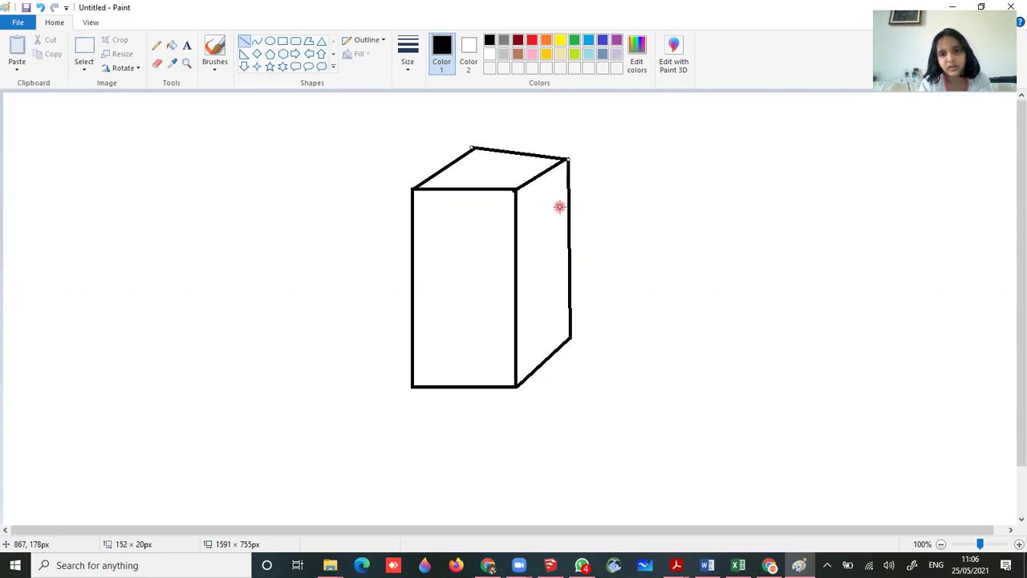
left_click(634, 176)
key("ctrl+z")
key("ctrl+z")
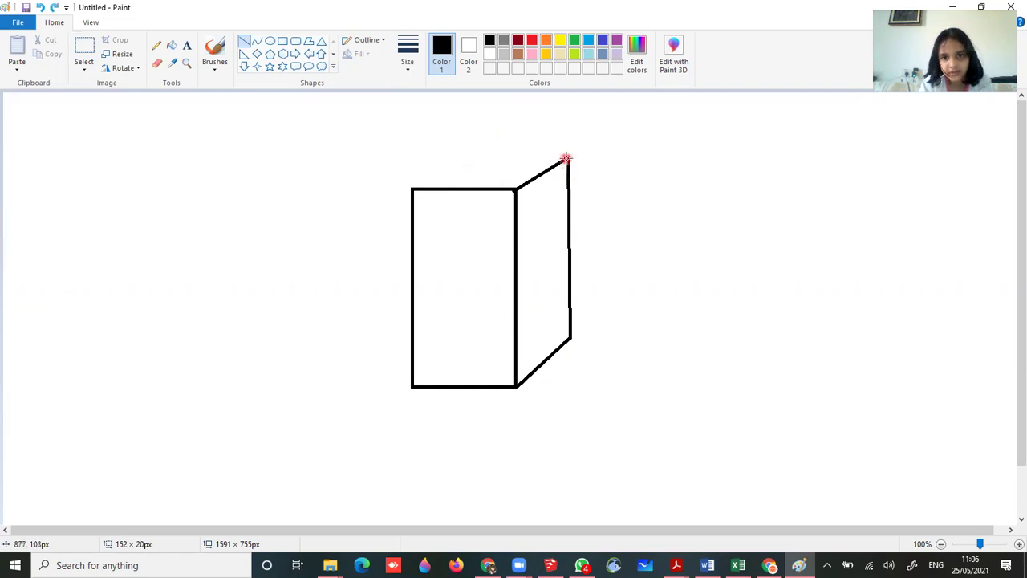
left_click_drag(567, 156, 452, 151)
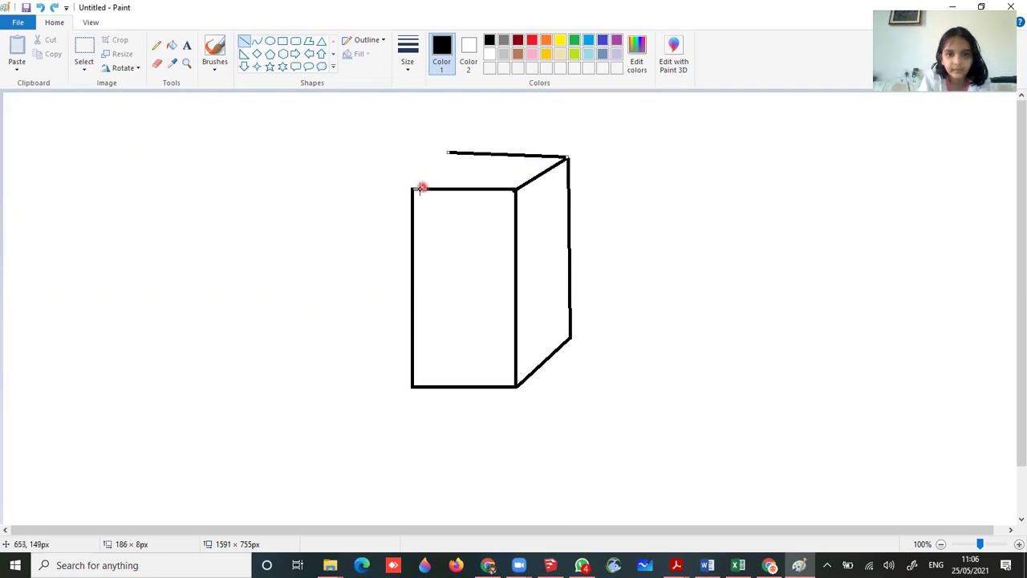
left_click_drag(412, 188, 475, 152)
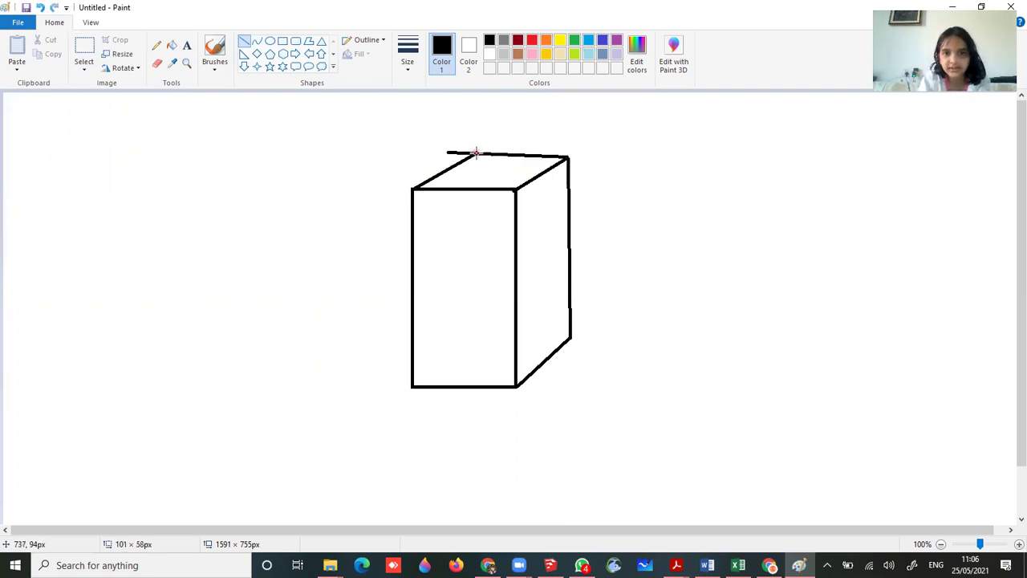
Step: Fill the box's front face dark red and its right side and top faces gray
left_click(158, 66)
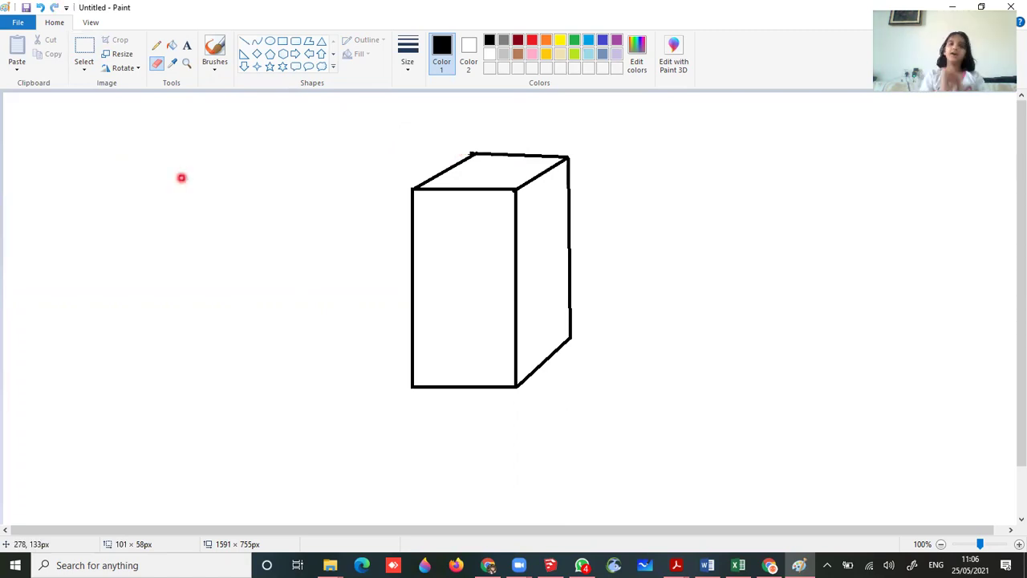
left_click(172, 45)
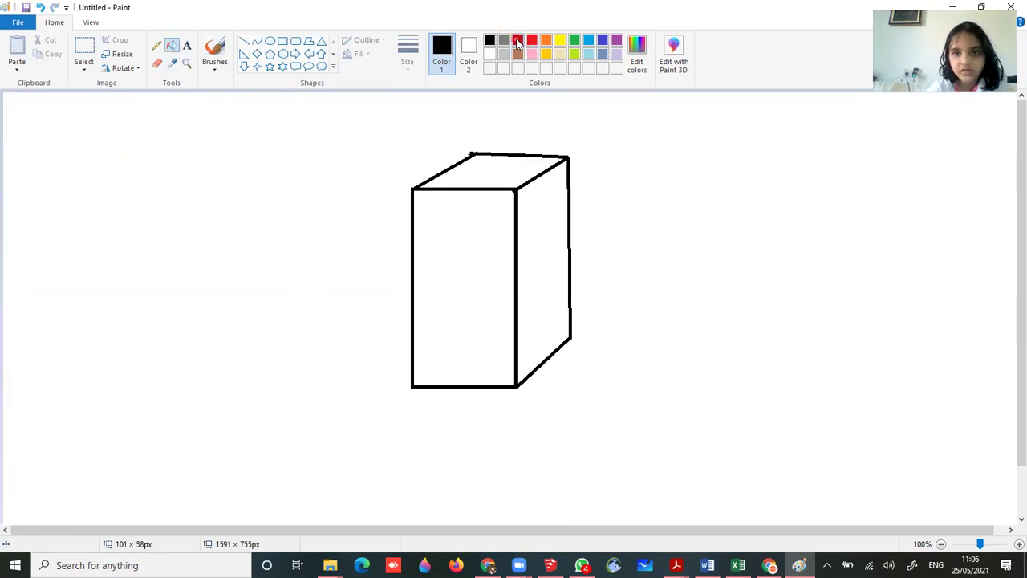
left_click(518, 39)
left_click(473, 269)
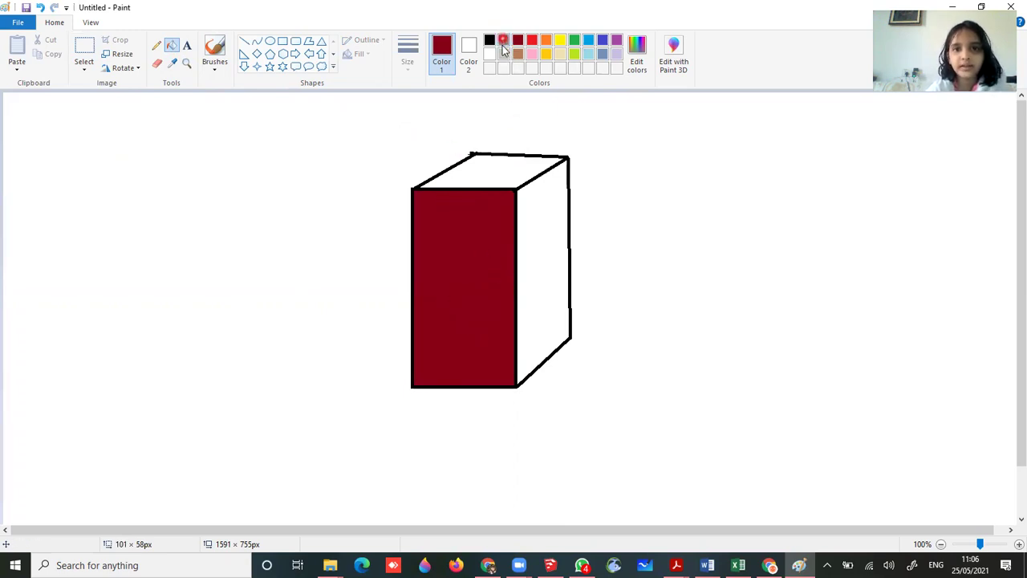
left_click(504, 43)
left_click(565, 228)
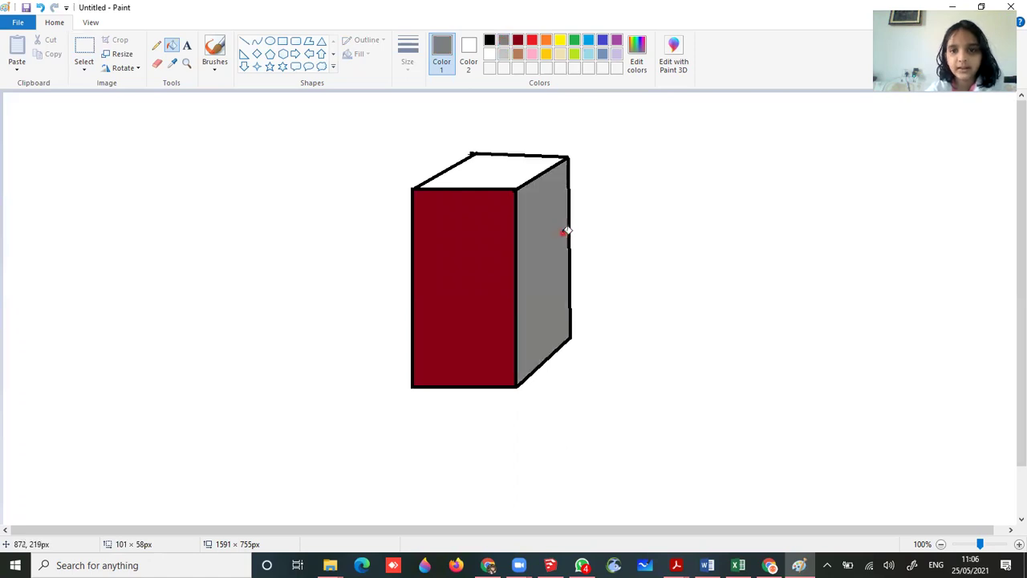
left_click(477, 161)
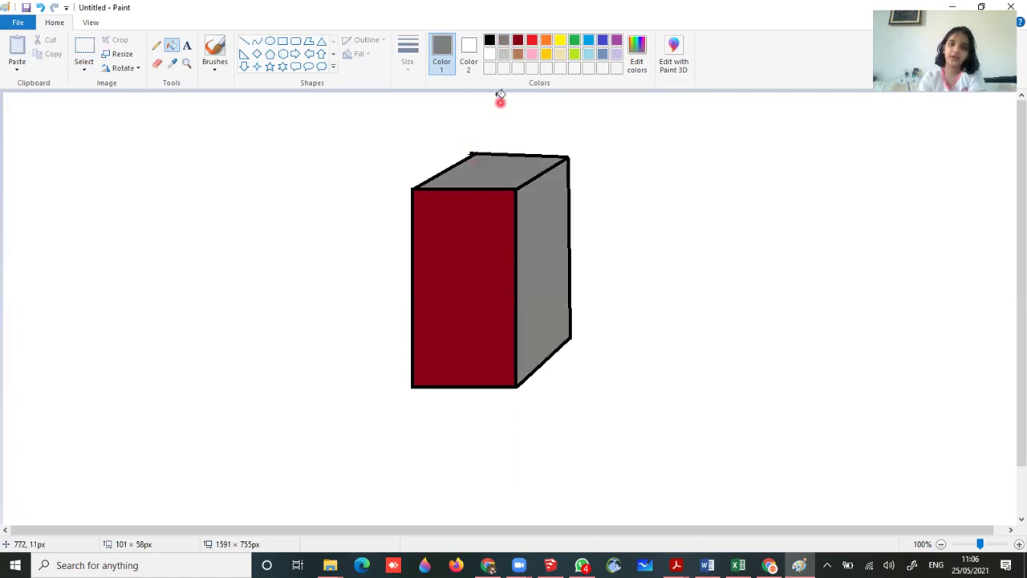
Step: Draw a black rounded-rectangle slot near the top of the red face, with a smaller slot inside
left_click(287, 43)
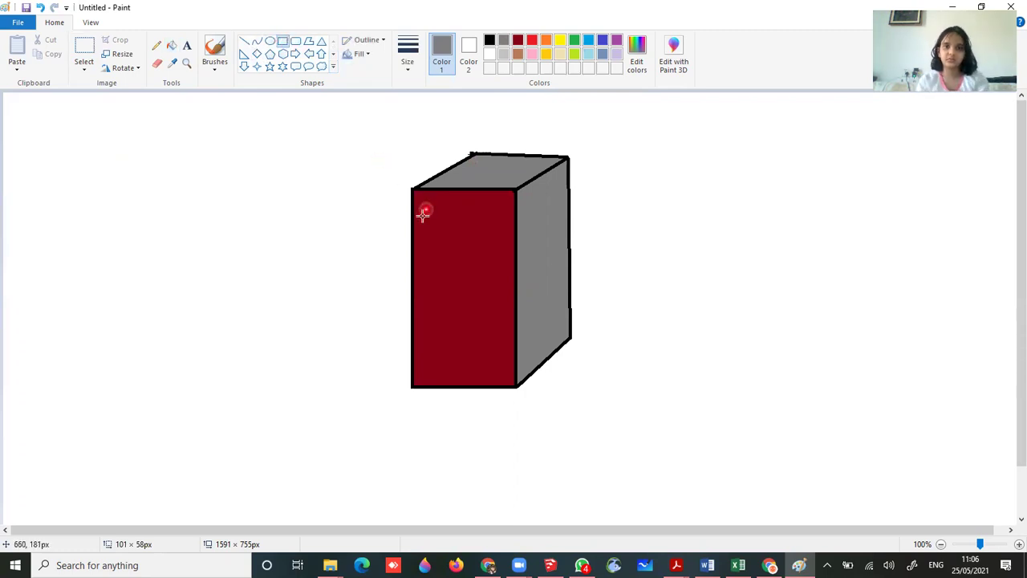
left_click_drag(423, 212, 501, 224)
key("ctrl+z")
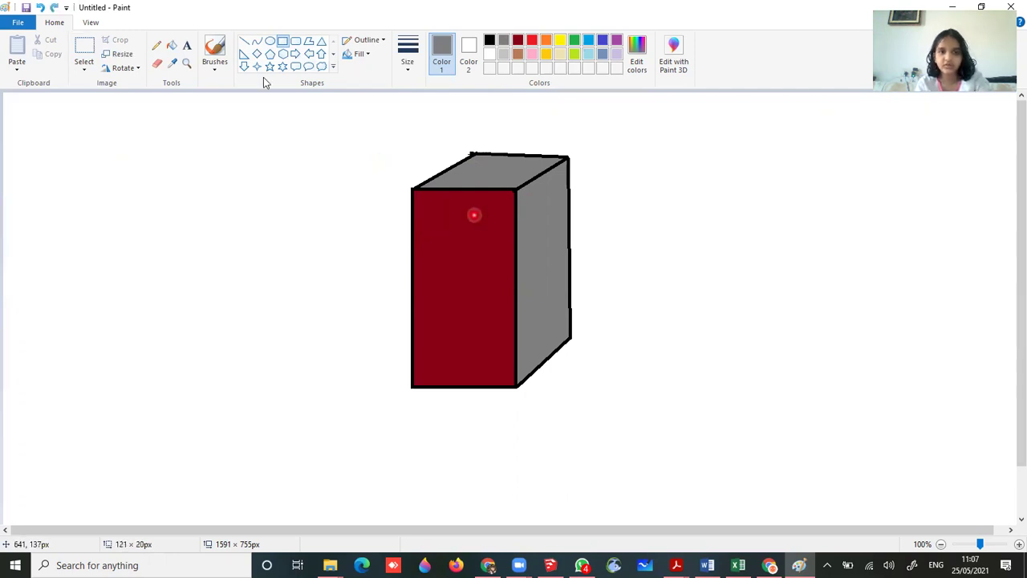
left_click(296, 43)
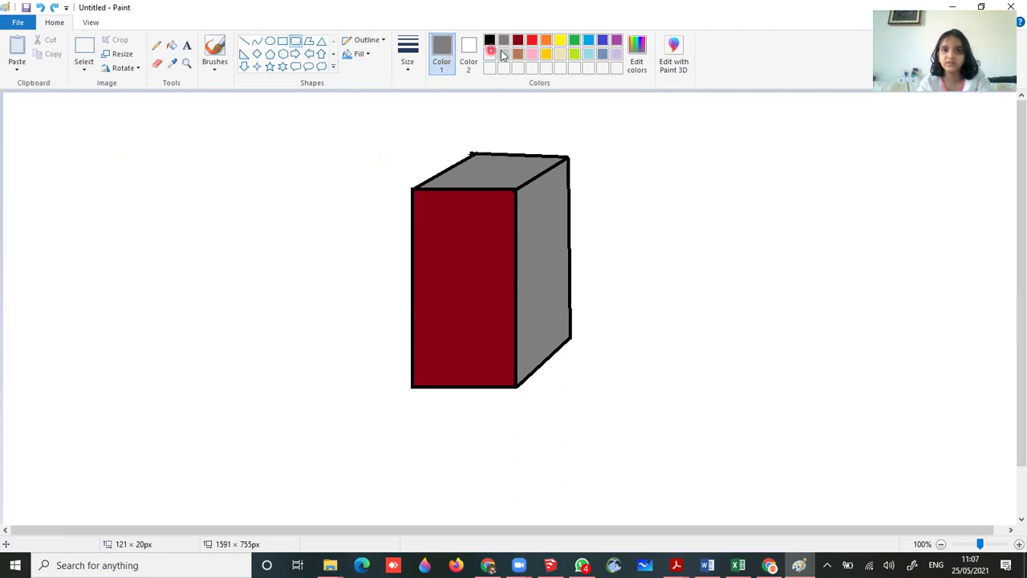
left_click(490, 42)
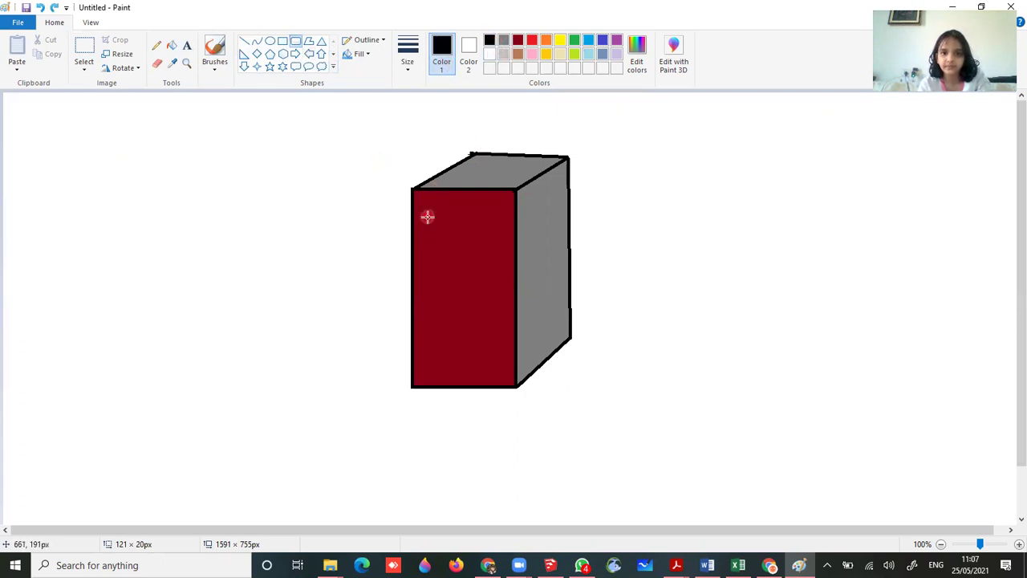
left_click_drag(423, 234, 483, 247)
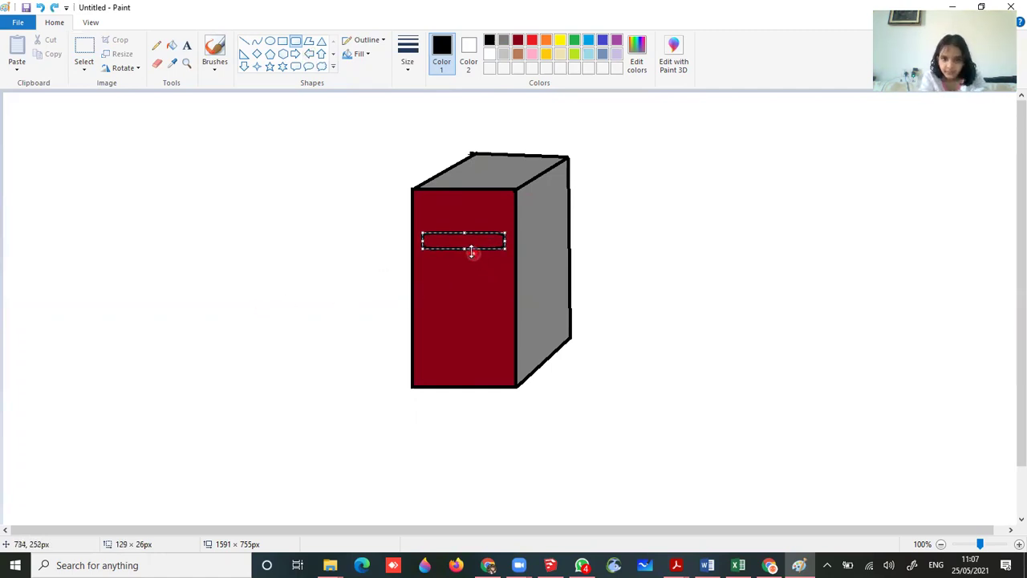
left_click_drag(467, 249, 488, 242)
left_click(679, 243)
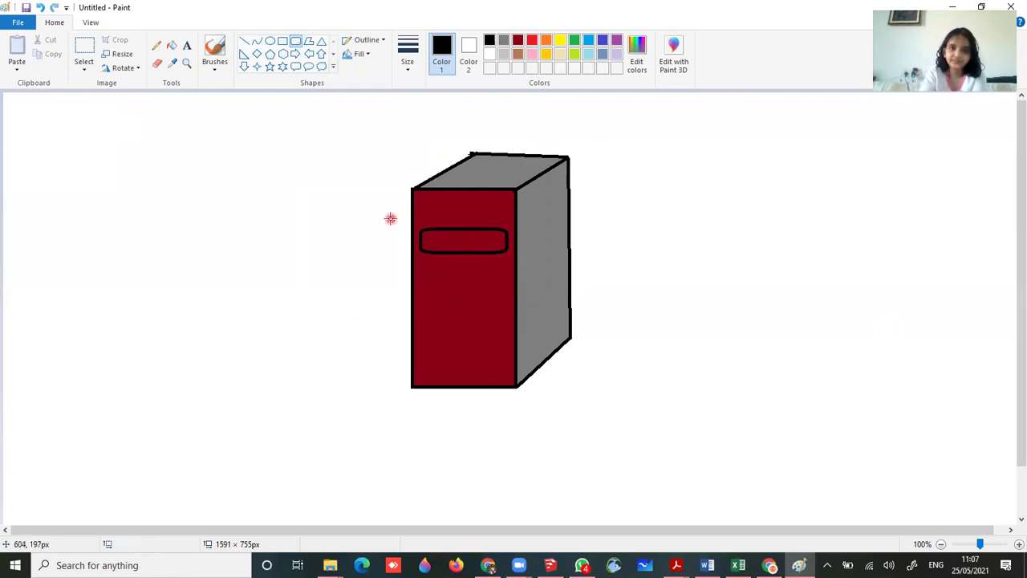
left_click_drag(443, 237, 485, 245)
left_click(669, 291)
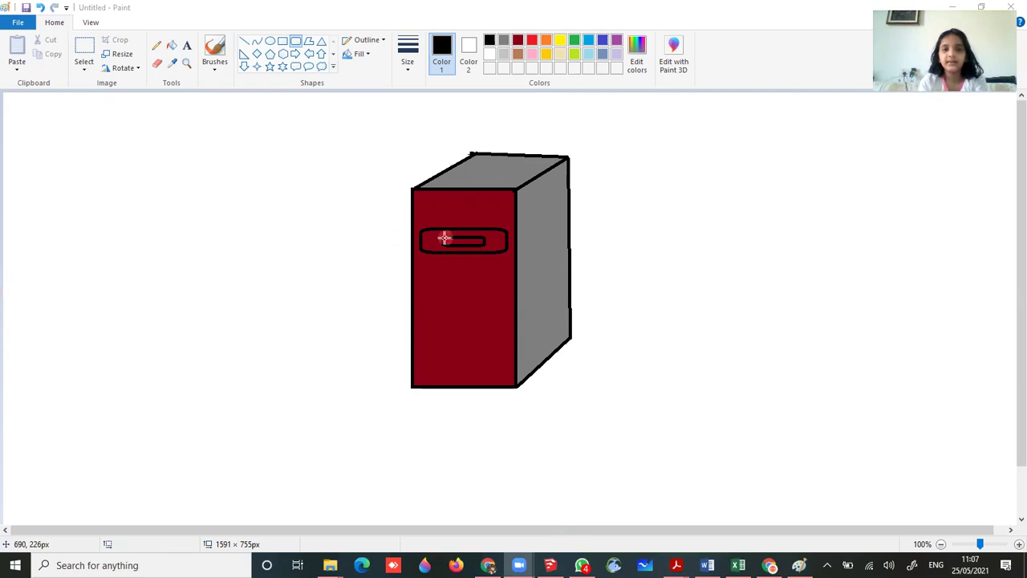
Step: Using a transparent selection, nudge the inner slot up so it sits centred in the larger slot
left_click(83, 95)
left_click(84, 55)
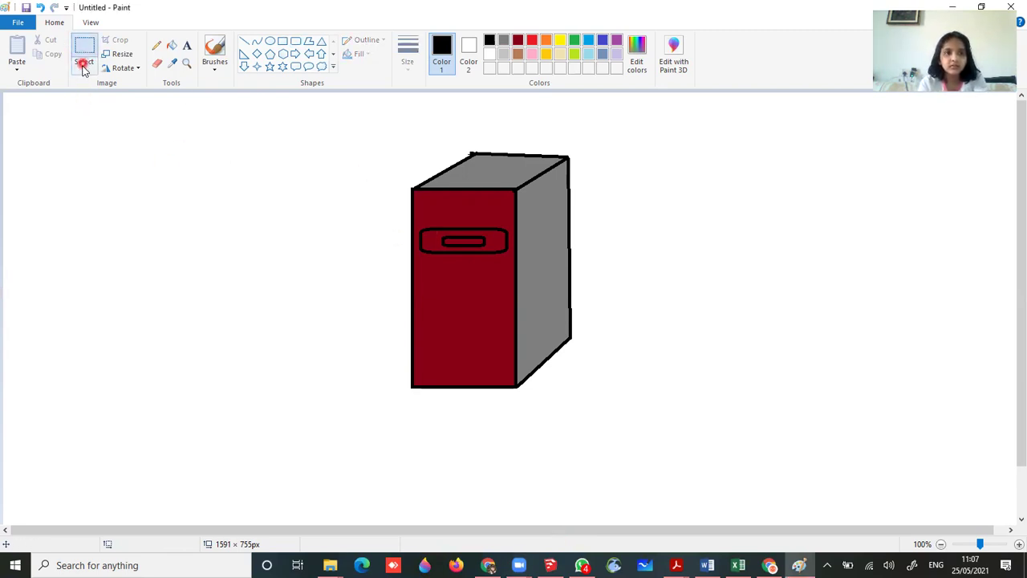
left_click(84, 70)
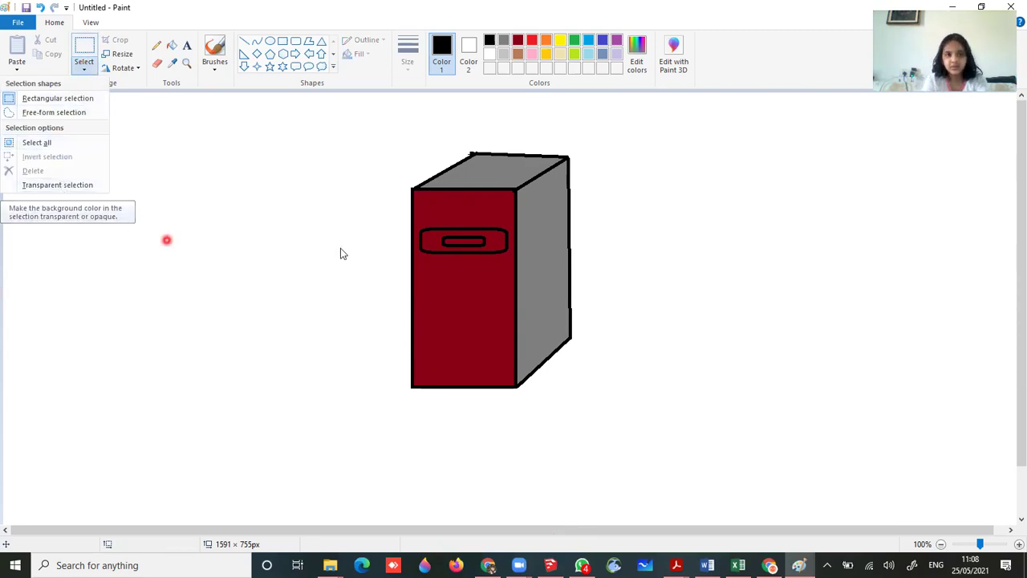
left_click(76, 185)
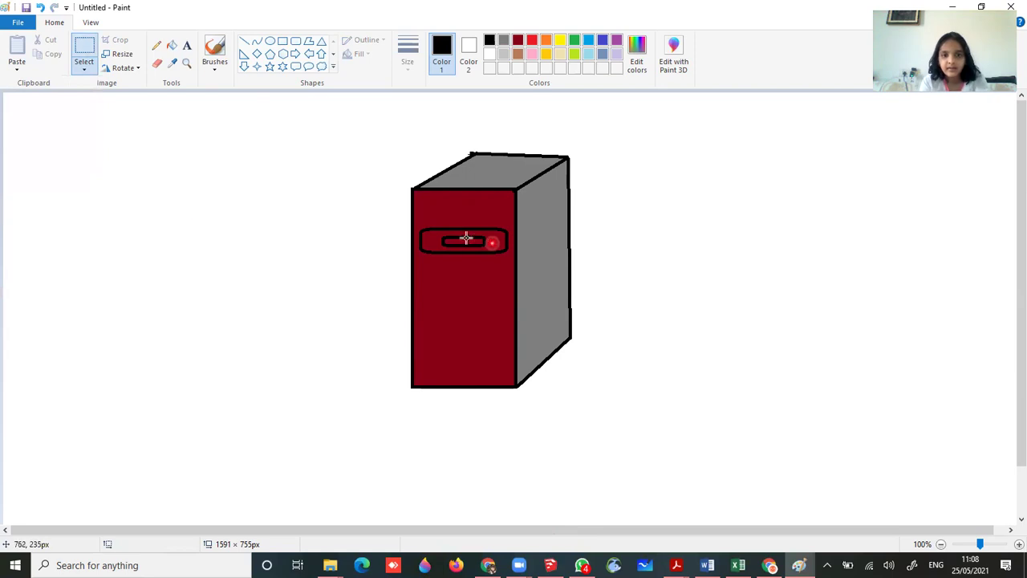
left_click_drag(432, 234, 495, 248)
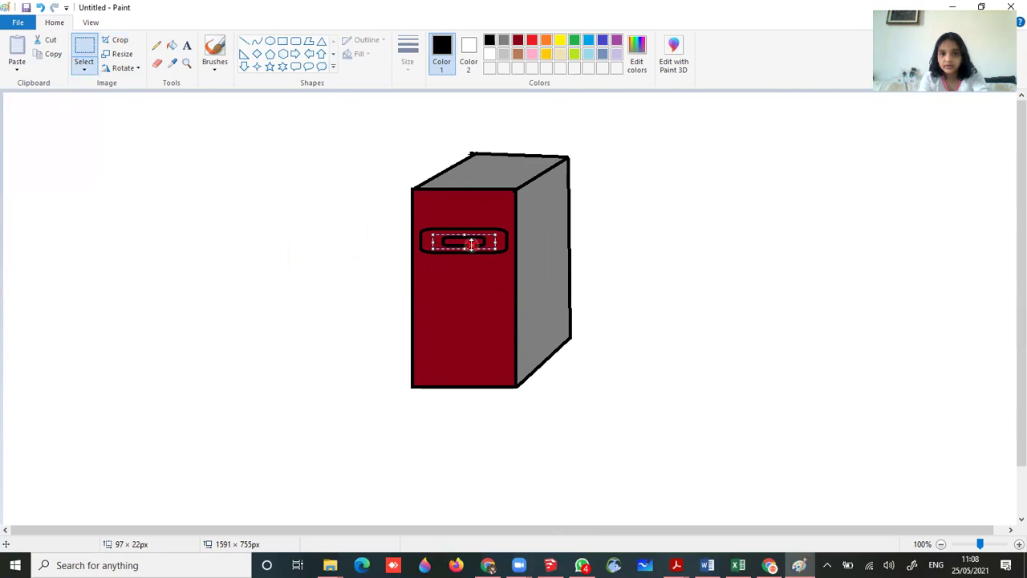
left_click_drag(478, 241, 478, 241)
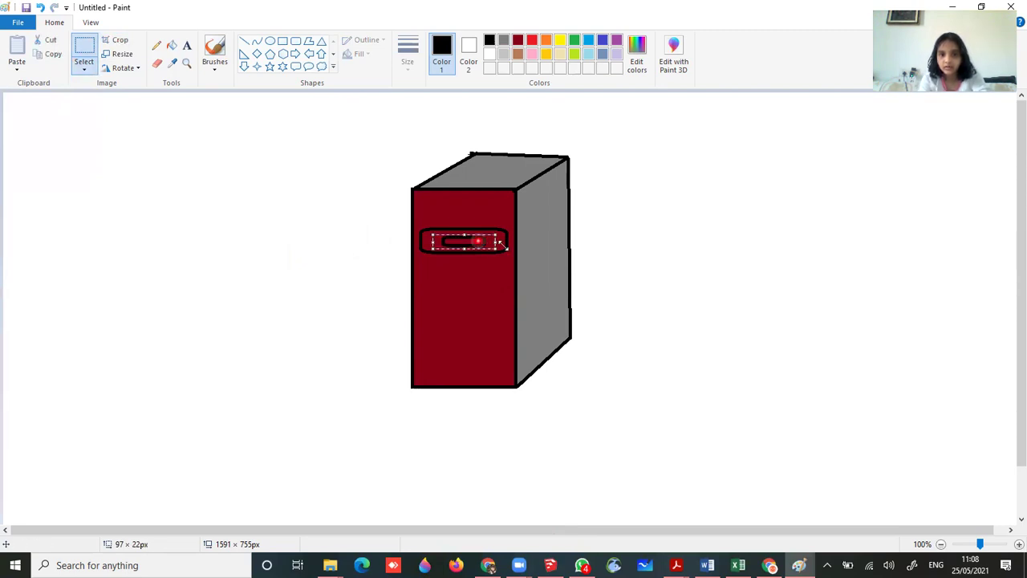
left_click(621, 309)
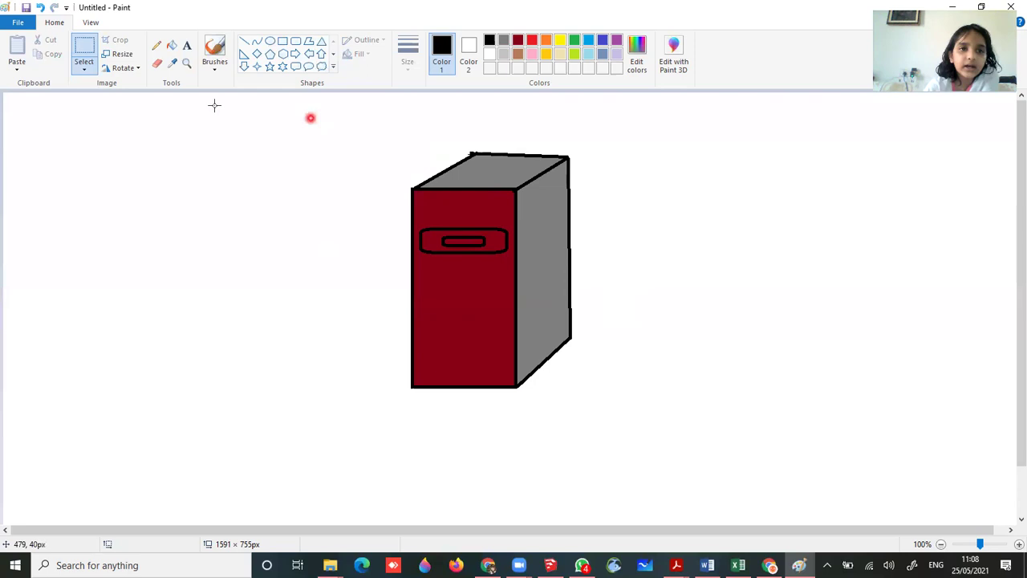
left_click(270, 43)
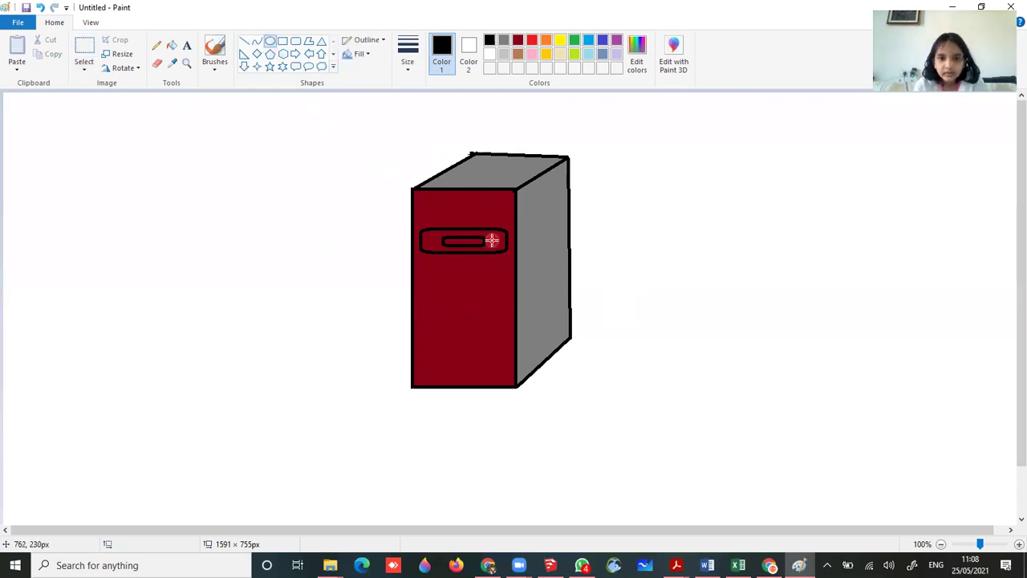
left_click_drag(498, 246, 499, 247)
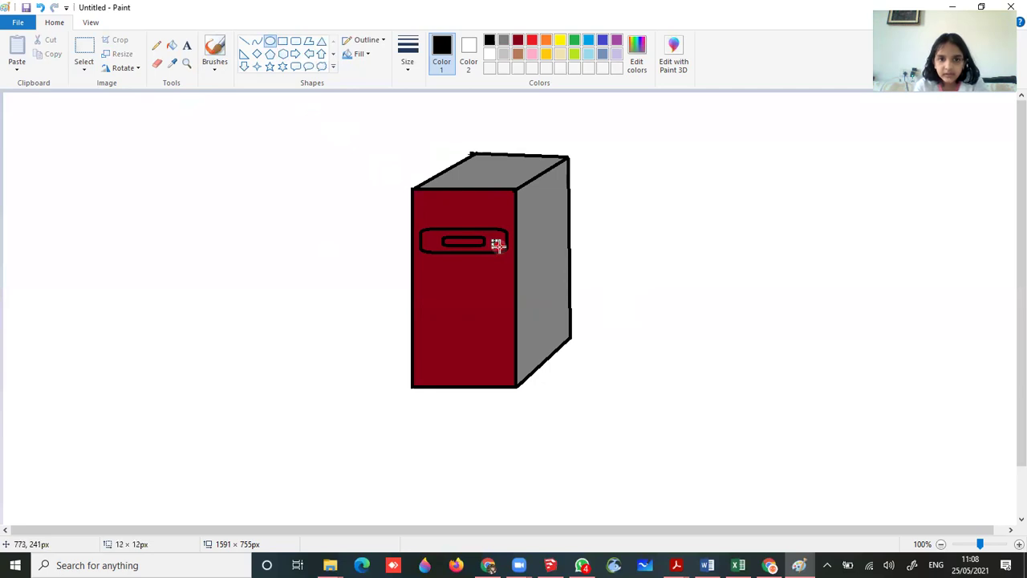
left_click(233, 254)
left_click(647, 407)
left_click(668, 272)
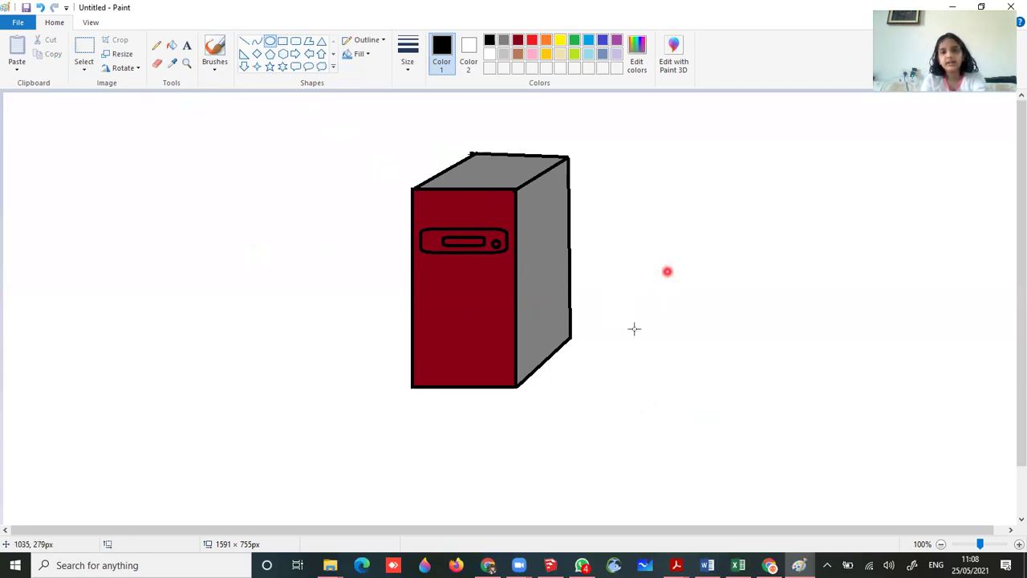
left_click(693, 459)
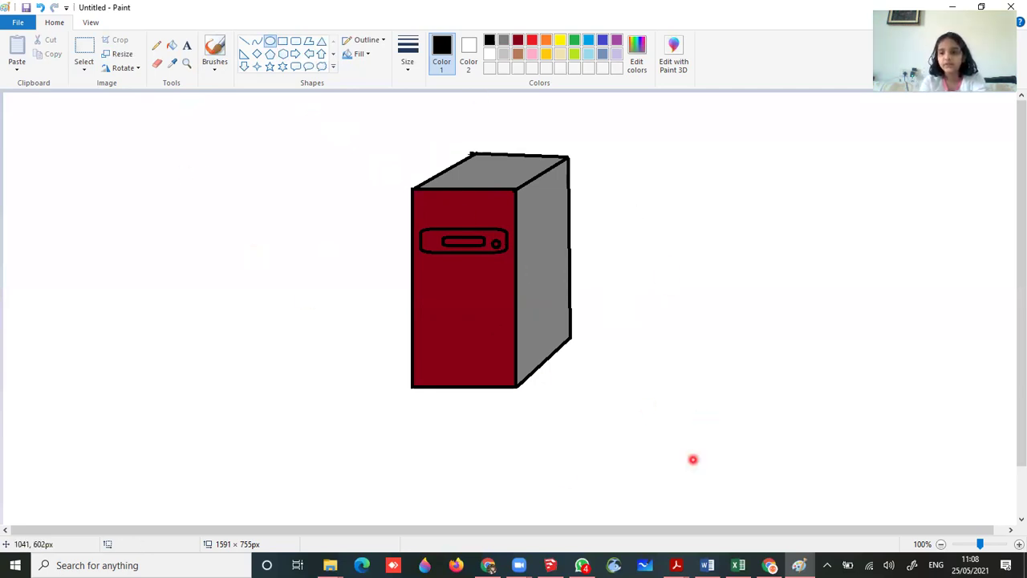
left_click(1007, 529)
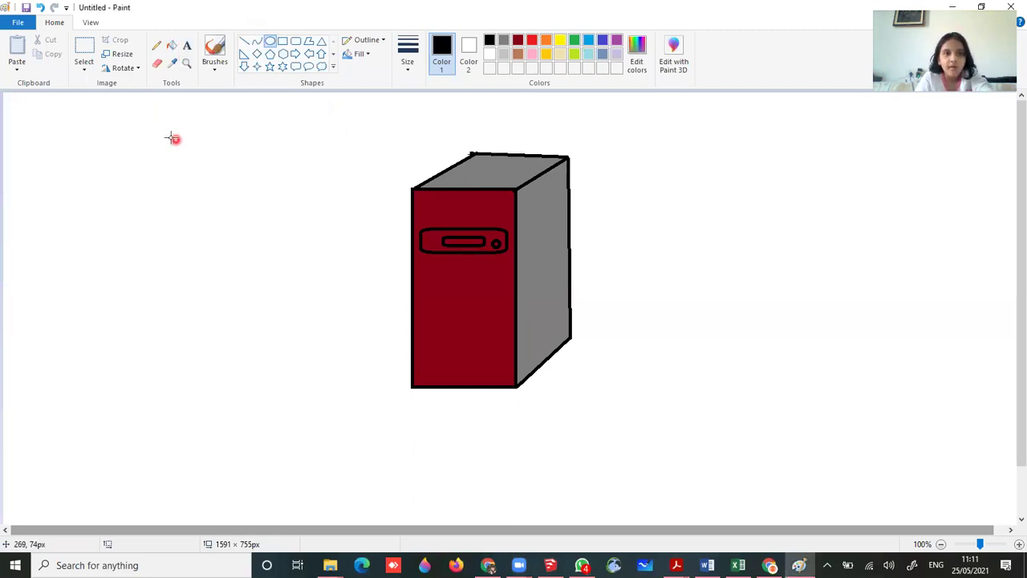
Step: Fill the drive slot's inner strip and the drive bay panel with white
left_click(174, 51)
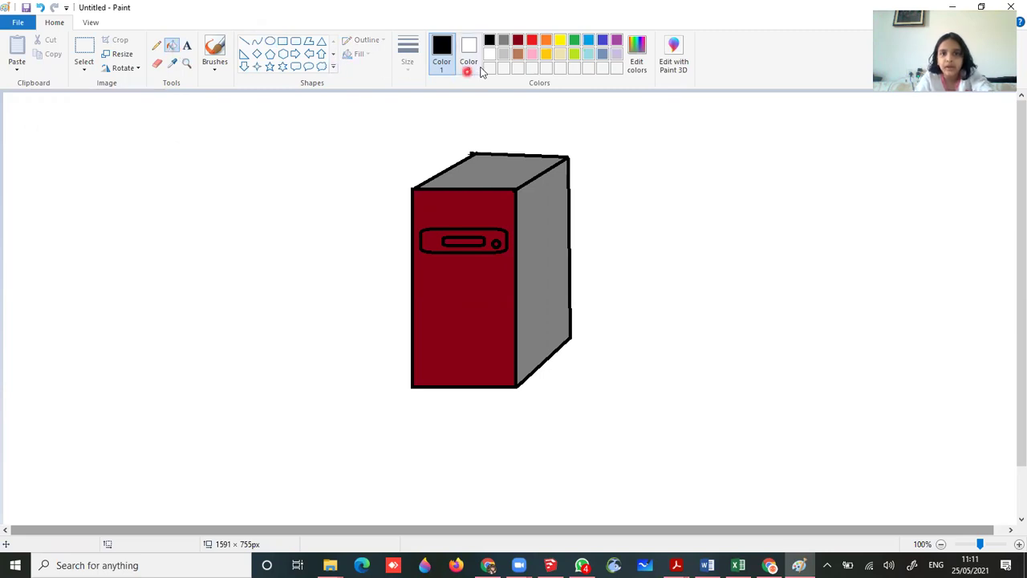
left_click(491, 54)
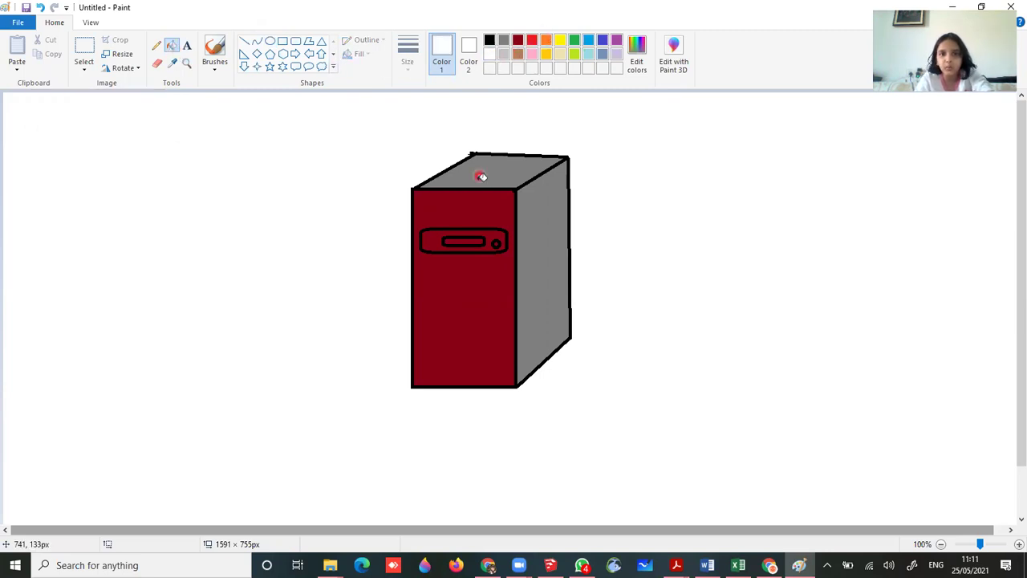
left_click(469, 239)
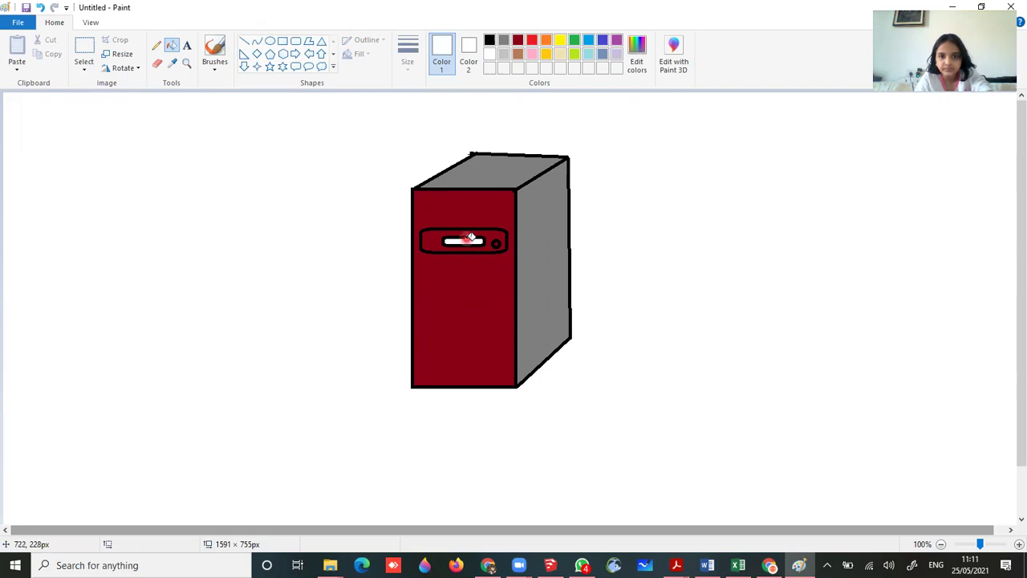
left_click(489, 233)
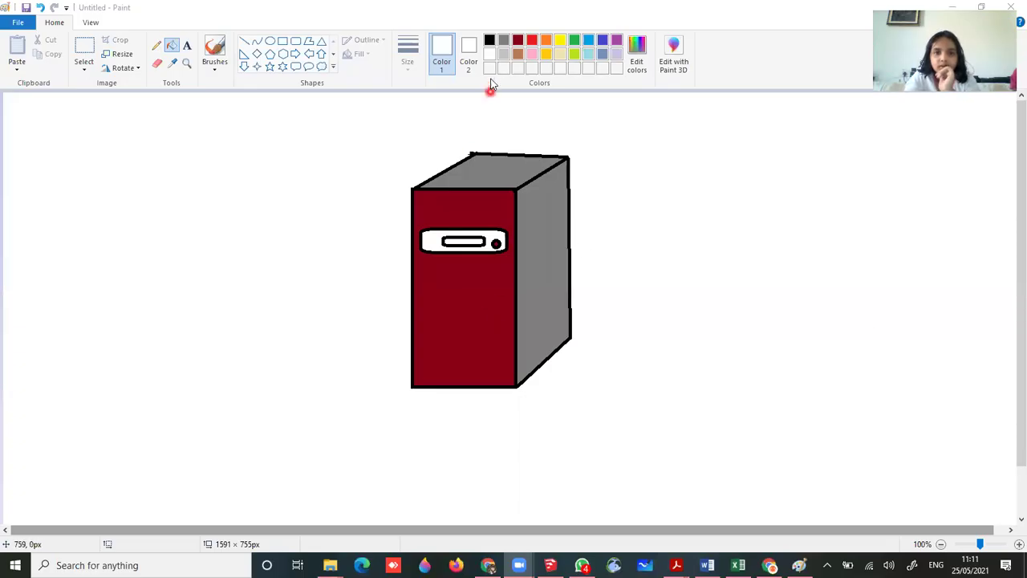
Step: Refill the drive bay panel light grey, keeping the inner slot white
left_click(502, 36)
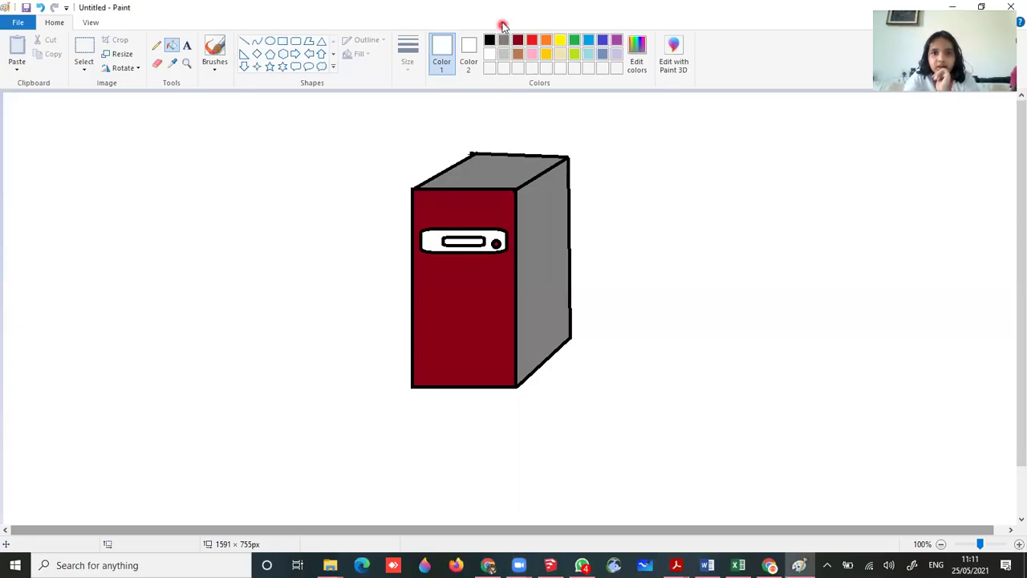
left_click(504, 44)
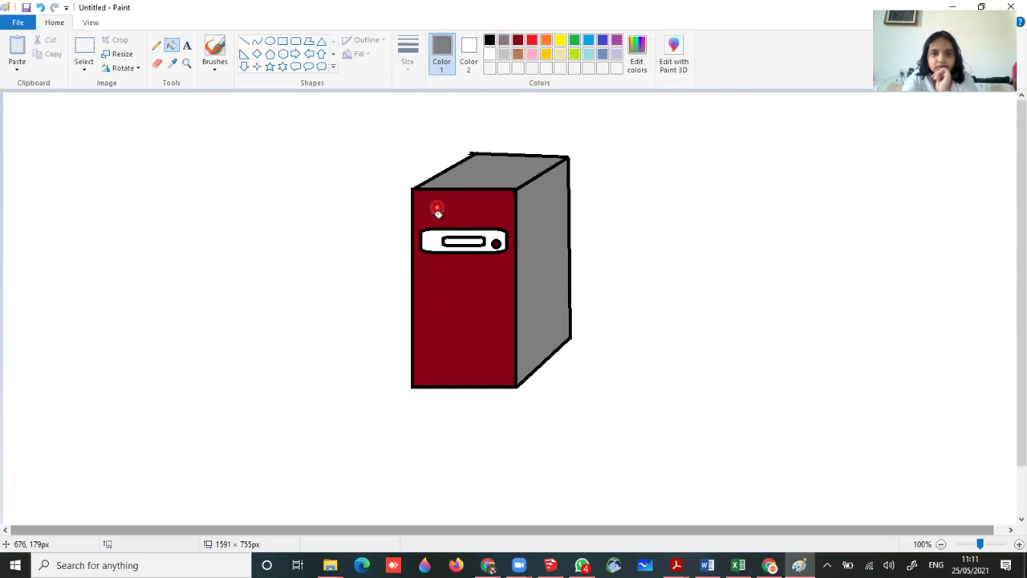
left_click(432, 239)
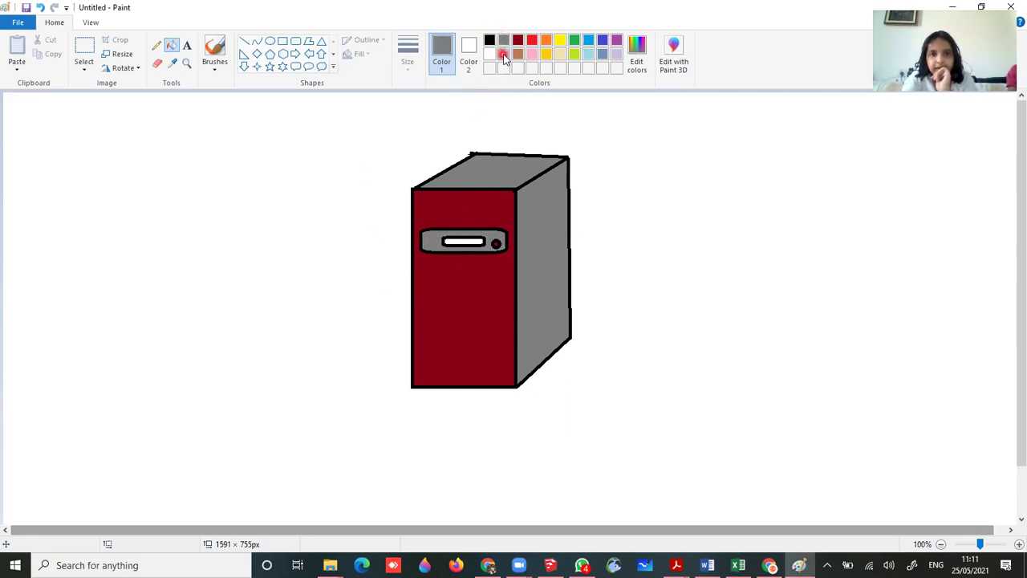
left_click(504, 54)
left_click(438, 233)
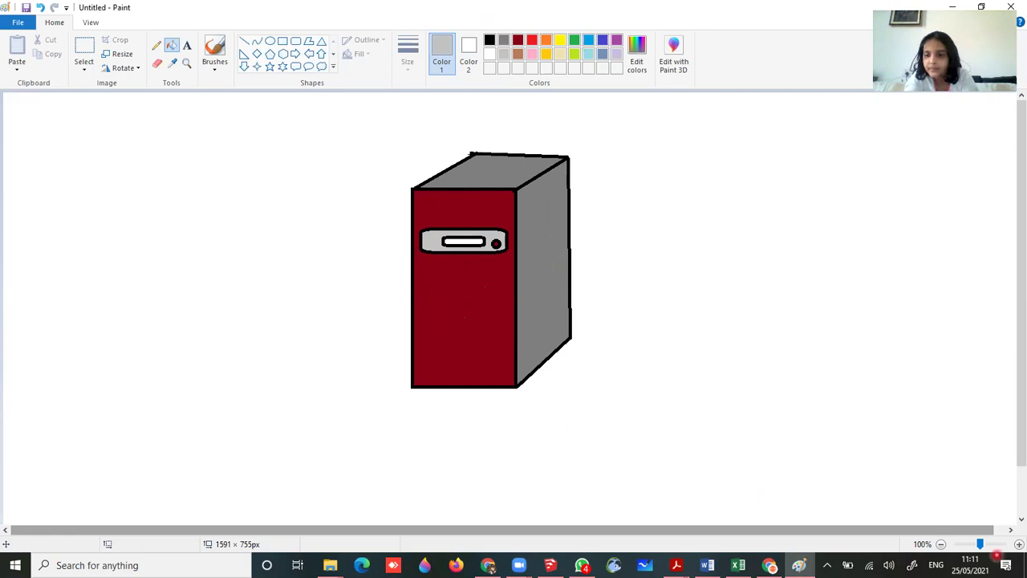
left_click(1001, 545)
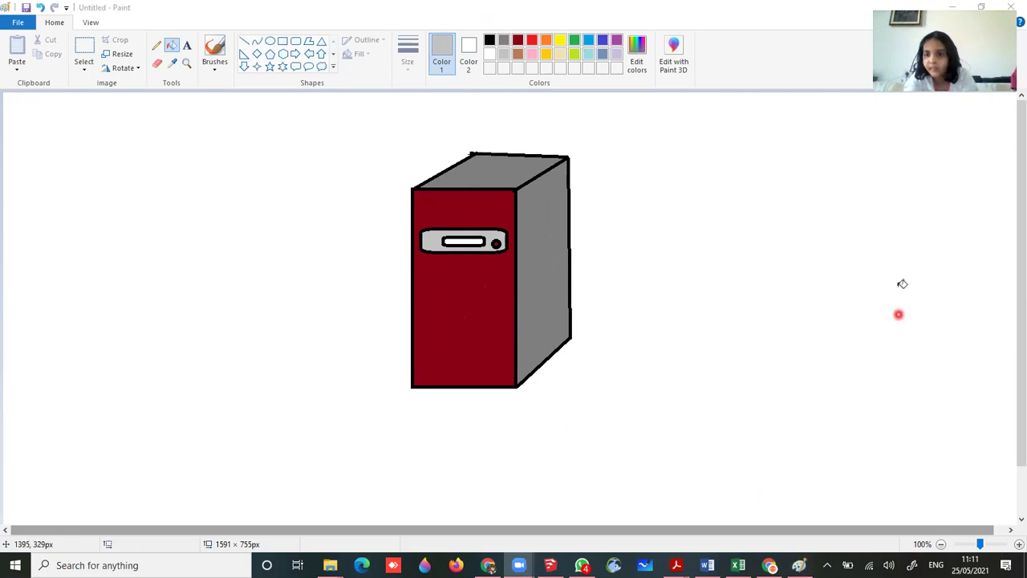
Step: Draw a small black-outlined rounded slot below the drive bay
left_click(297, 43)
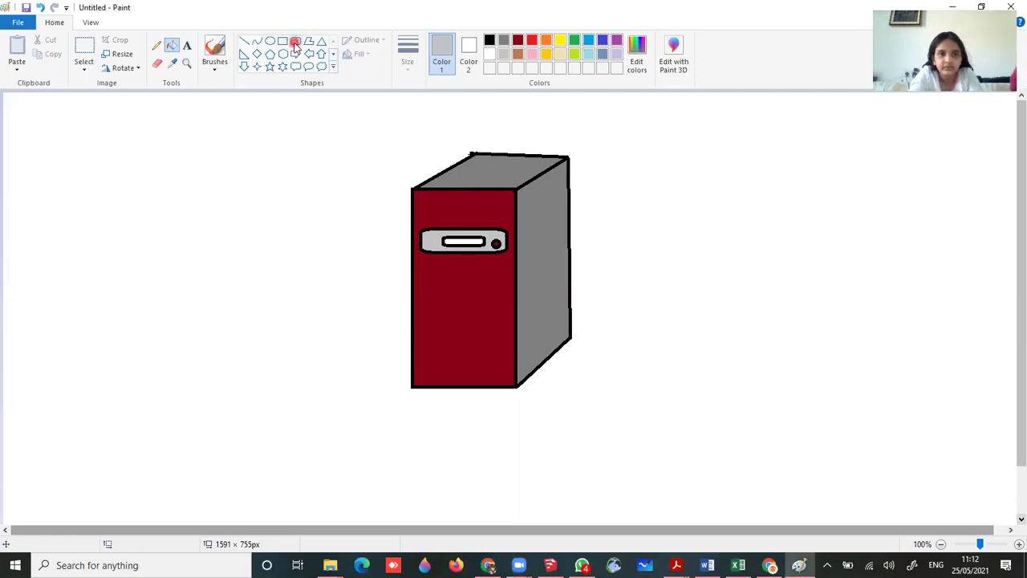
left_click(295, 43)
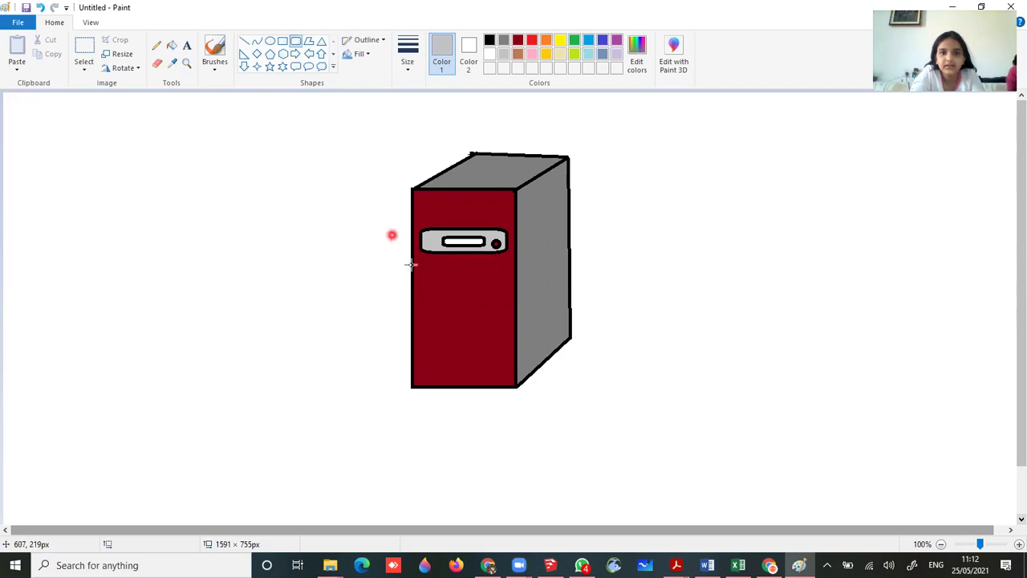
left_click_drag(425, 264, 464, 271)
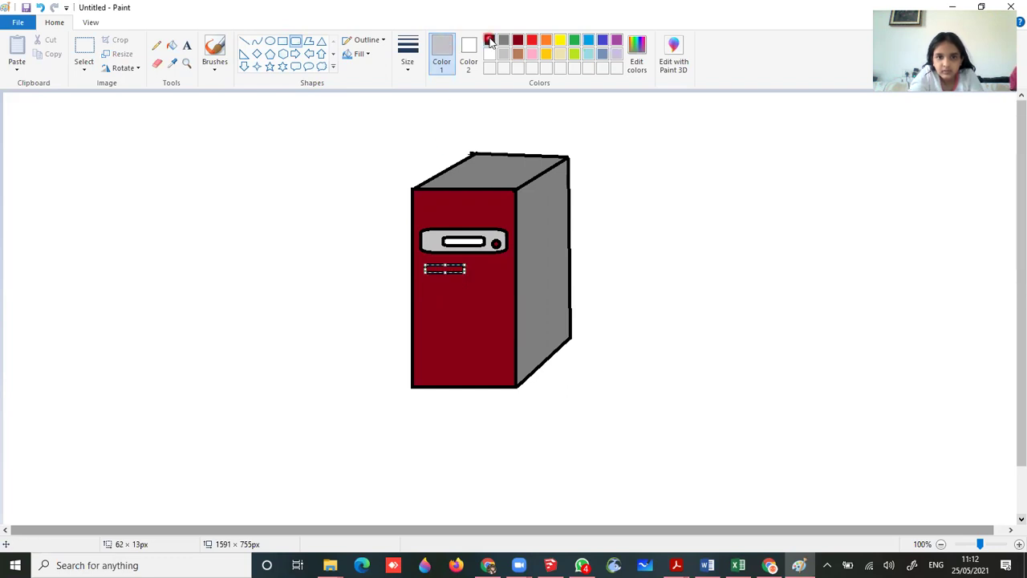
left_click(490, 40)
left_click(629, 311)
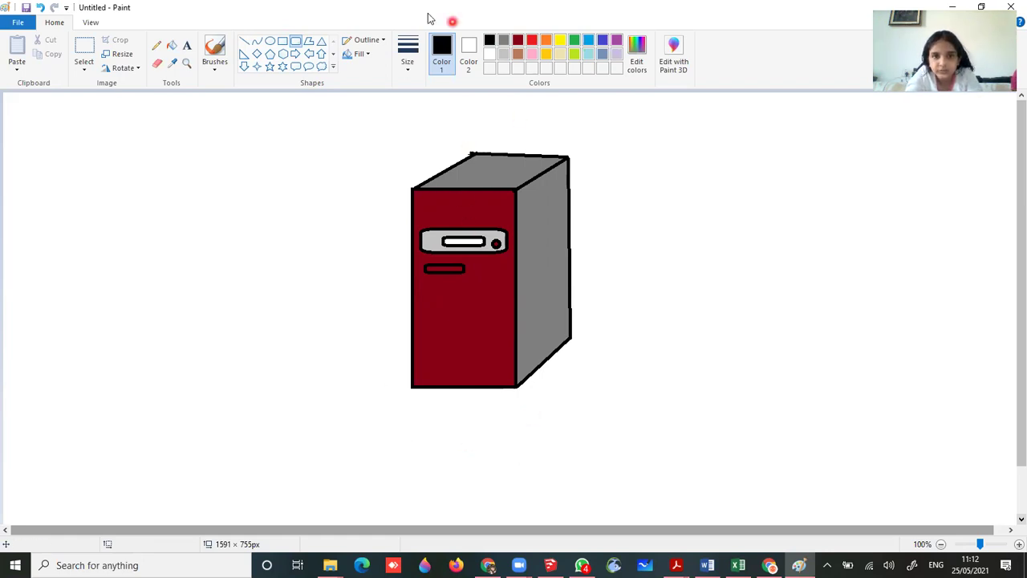
Step: Draw a second, slightly shorter rounded slot to its right at the second outline width
left_click(408, 49)
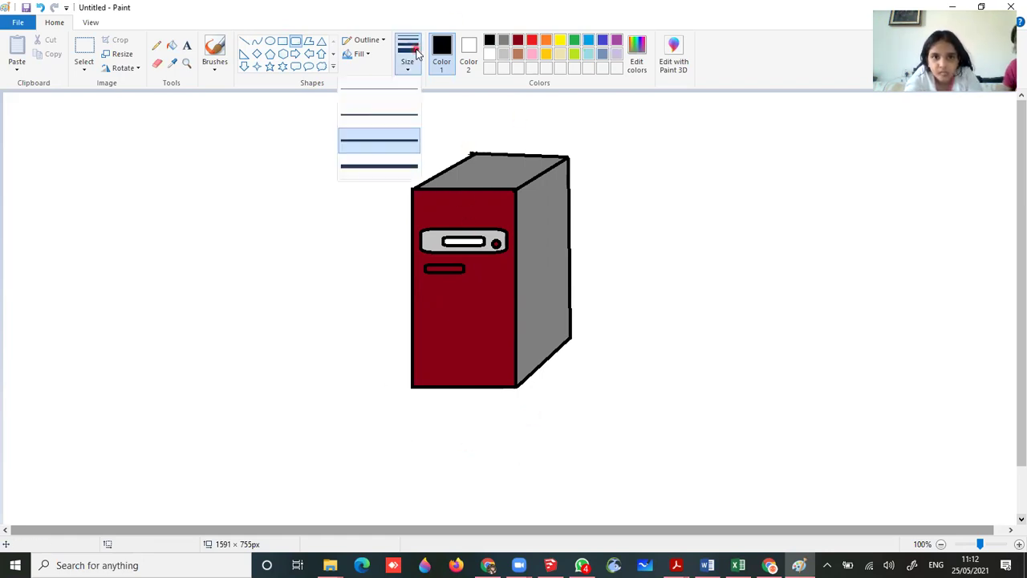
left_click(415, 108)
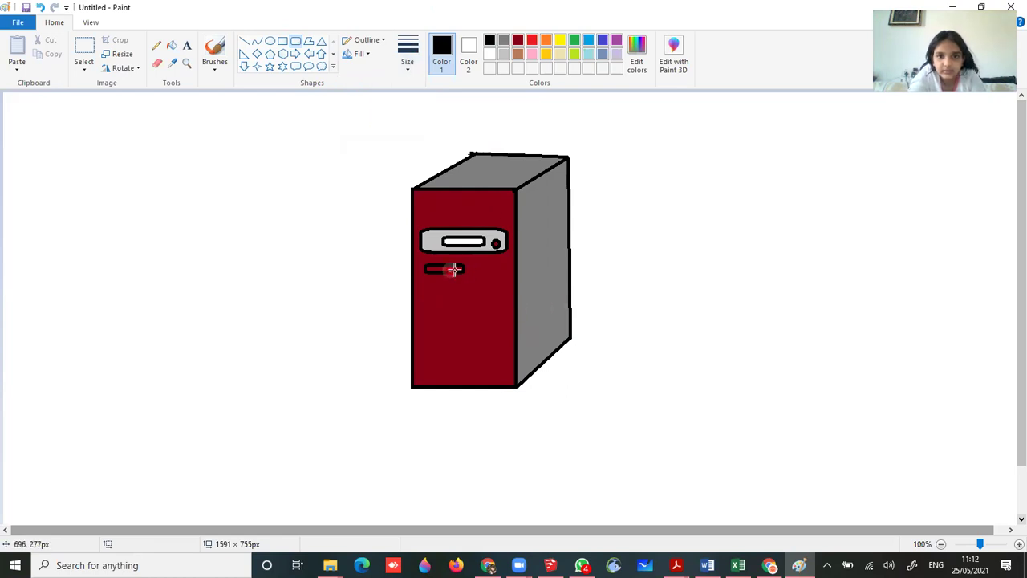
left_click_drag(470, 268, 510, 271)
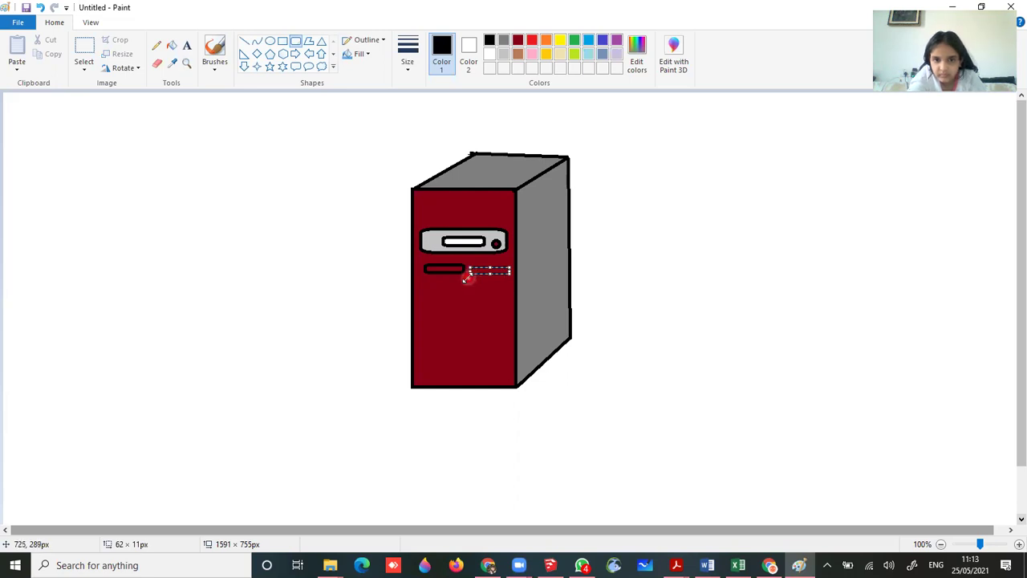
left_click_drag(465, 278, 471, 274)
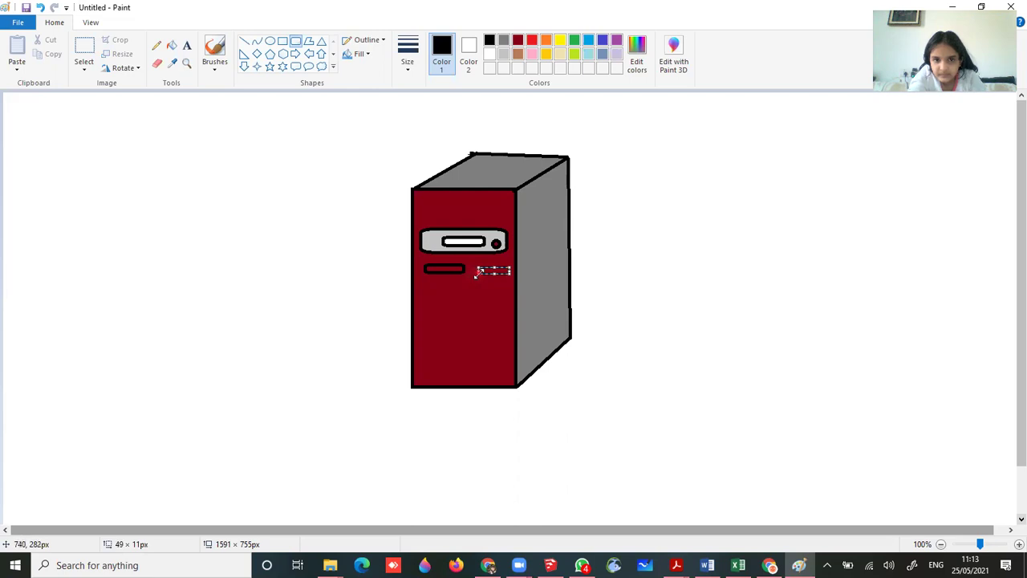
left_click_drag(479, 274, 478, 271)
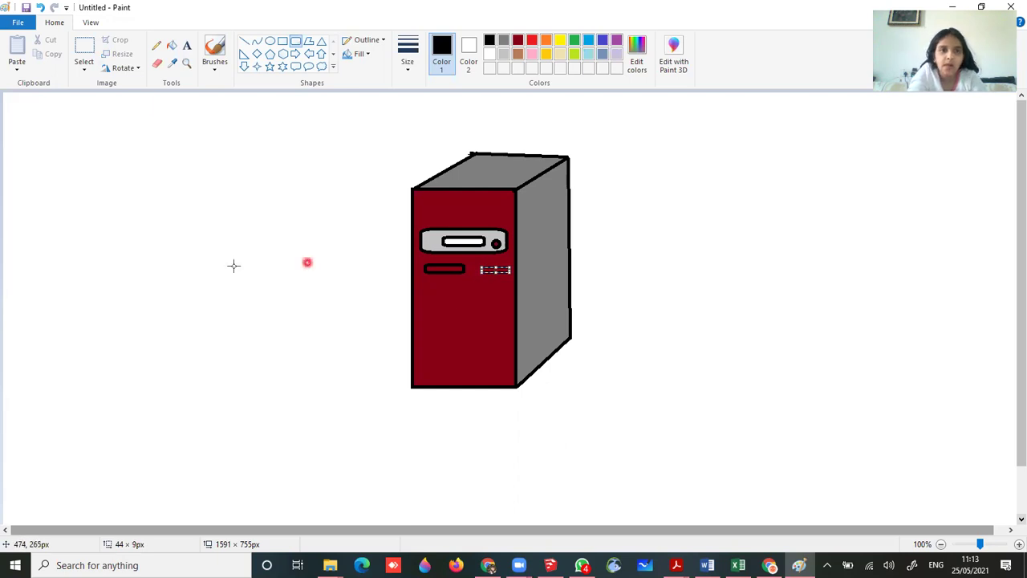
Step: Toggle transparent selection, then undo a stray rectangle drawn beside the slots
left_click(79, 70)
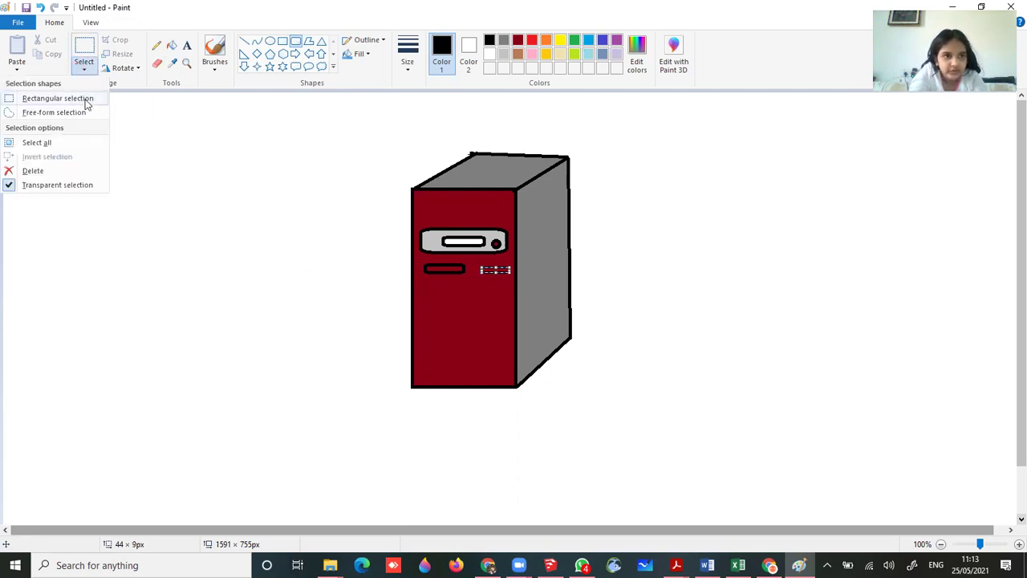
left_click(74, 184)
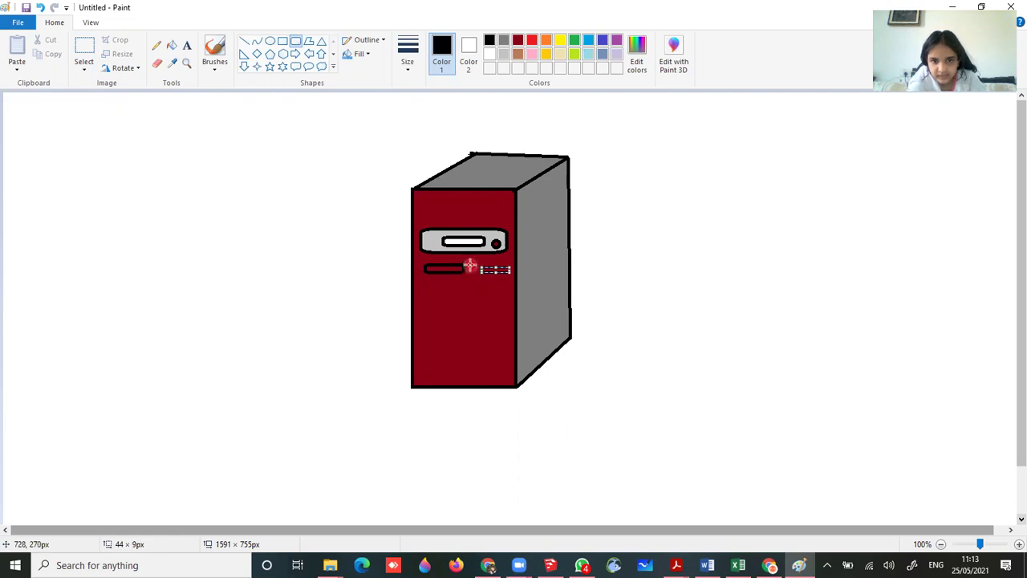
mouse_move(470, 263)
left_mouse_down()
mouse_move(511, 279)
mouse_move(473, 274)
left_mouse_up()
key("ctrl+z")
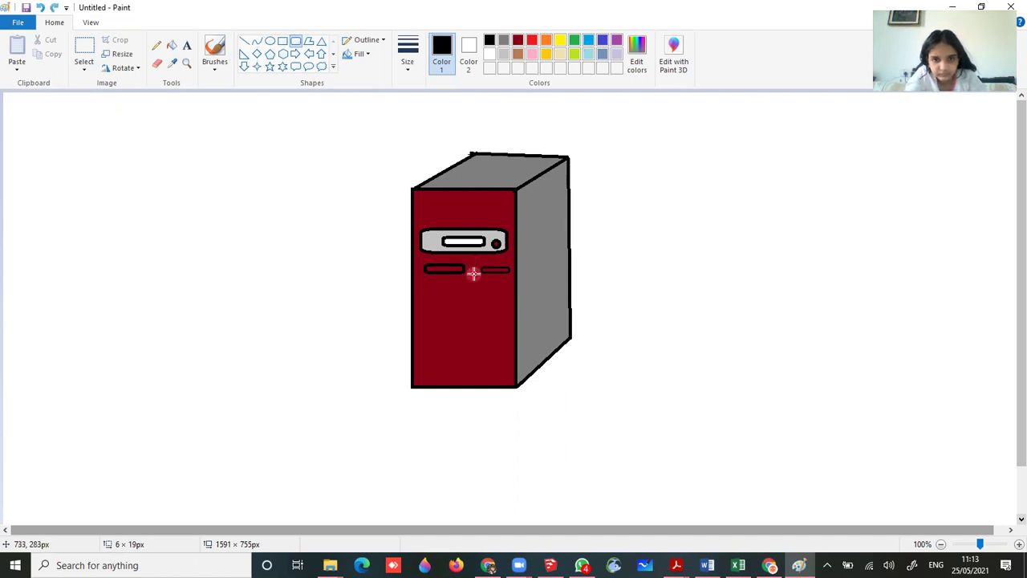
Step: With a red pencil at the thickest size, colour along the lower slot
left_click(532, 41)
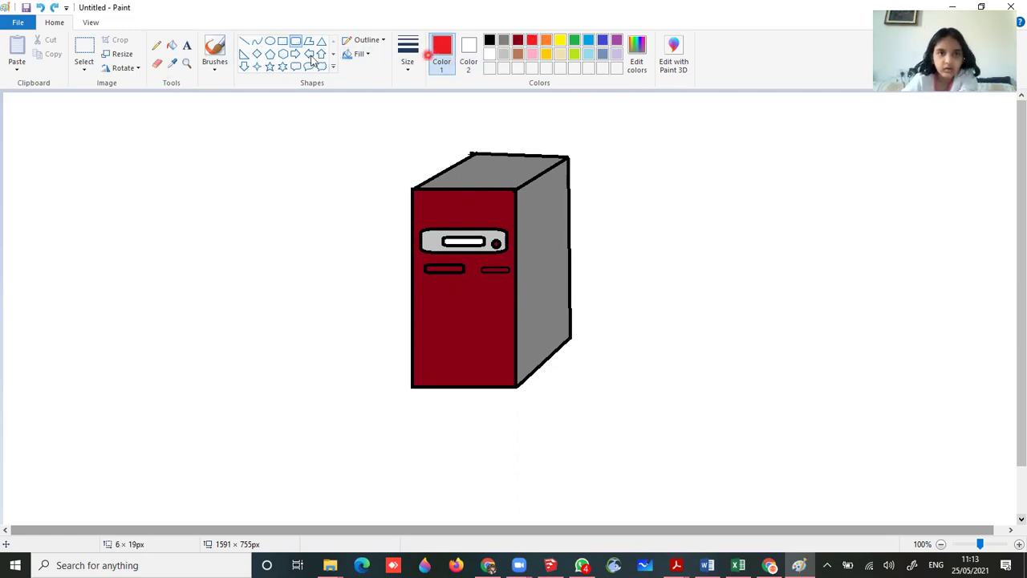
left_click(159, 50)
left_click(410, 71)
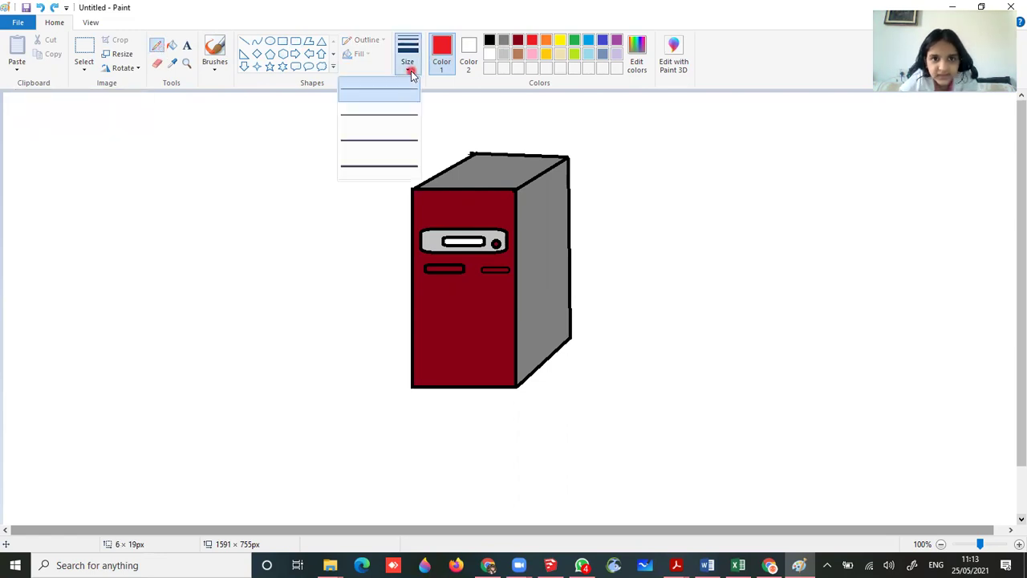
left_click(391, 161)
left_click(458, 275)
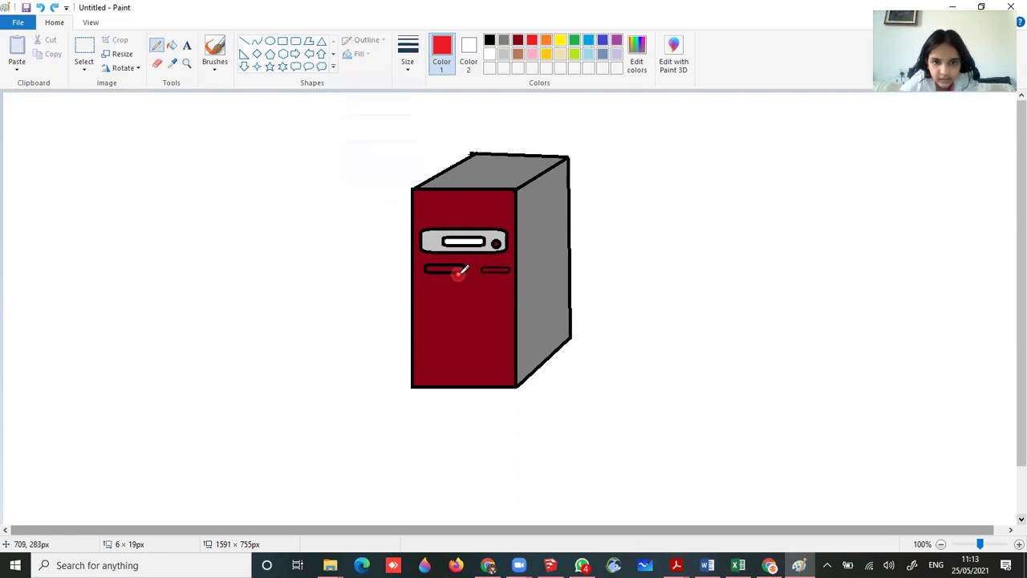
mouse_move(463, 271)
left_mouse_down()
mouse_move(450, 282)
mouse_move(478, 265)
mouse_move(471, 270)
left_mouse_up()
Step: Add red dots at the slot's right end as a power light, then pick green
left_click(481, 299)
left_click(465, 281)
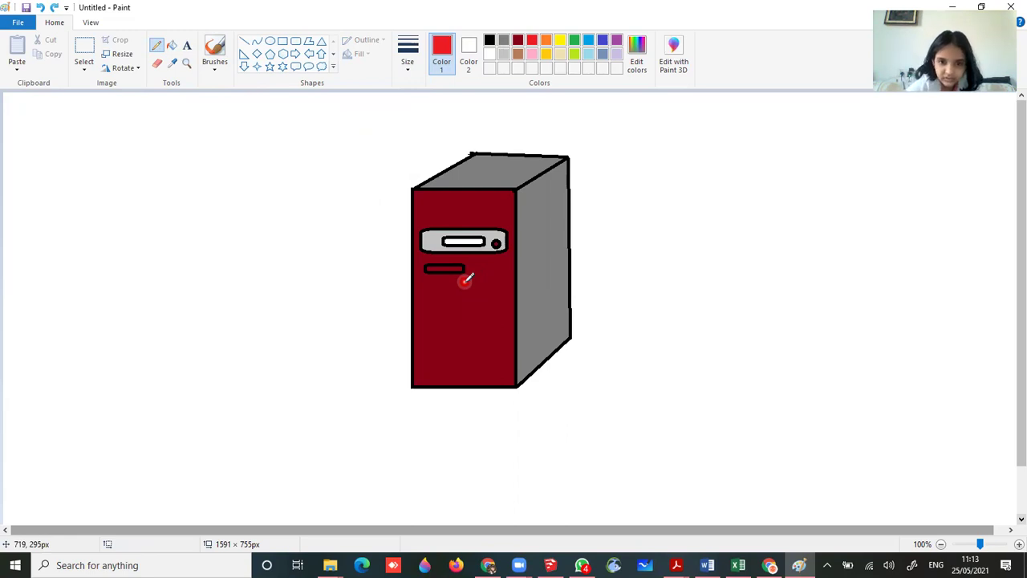
left_click_drag(466, 280, 470, 269)
left_click(470, 269)
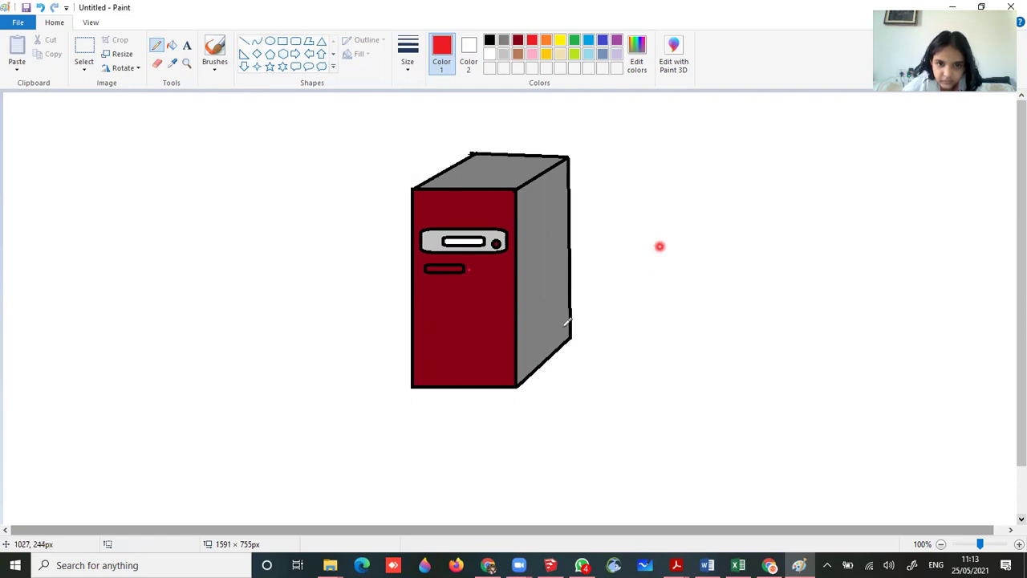
left_click(473, 268)
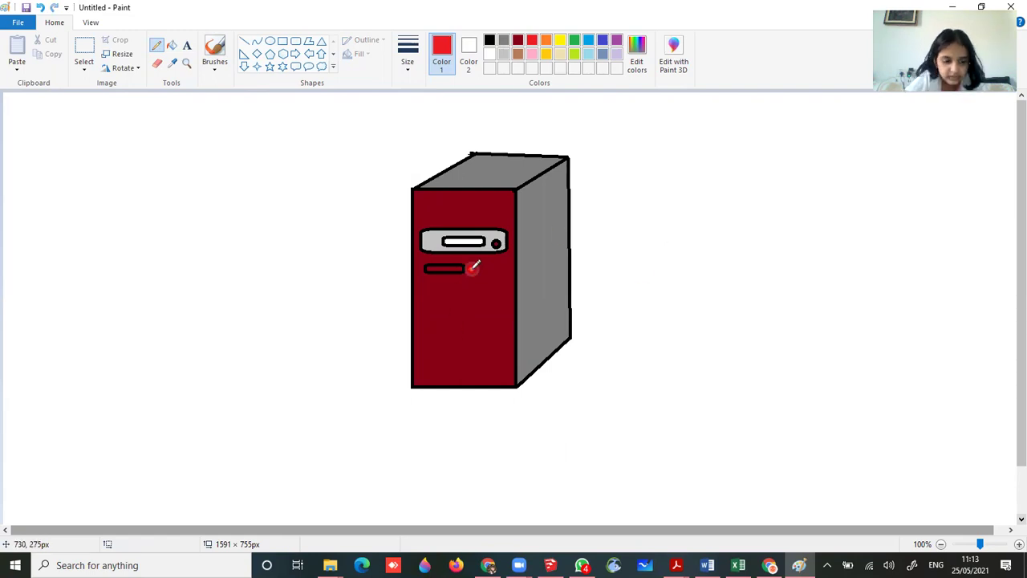
left_click(575, 40)
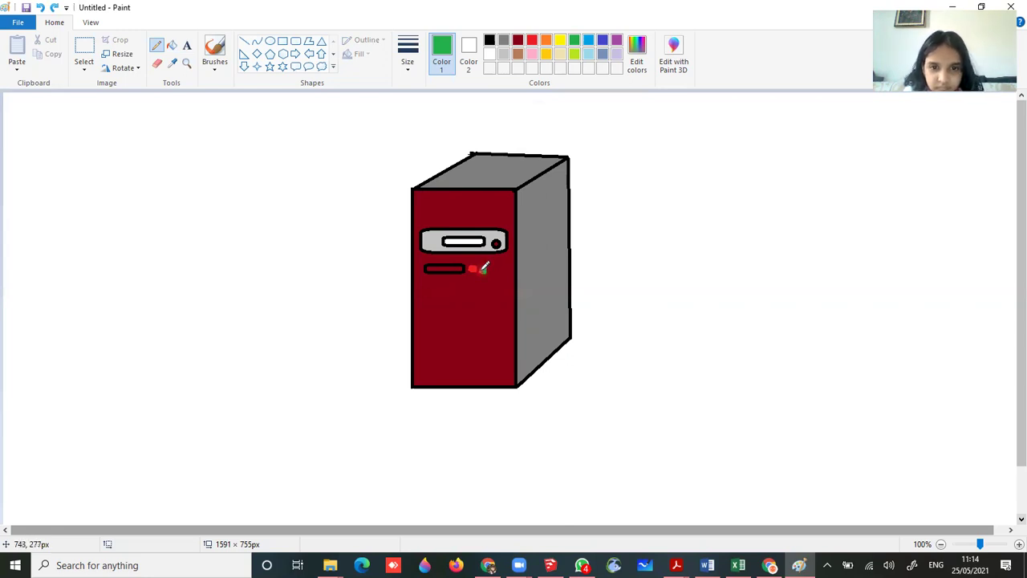
Step: Dot a green light beside the red one and add a small rectangular slot to their right
left_click(544, 311)
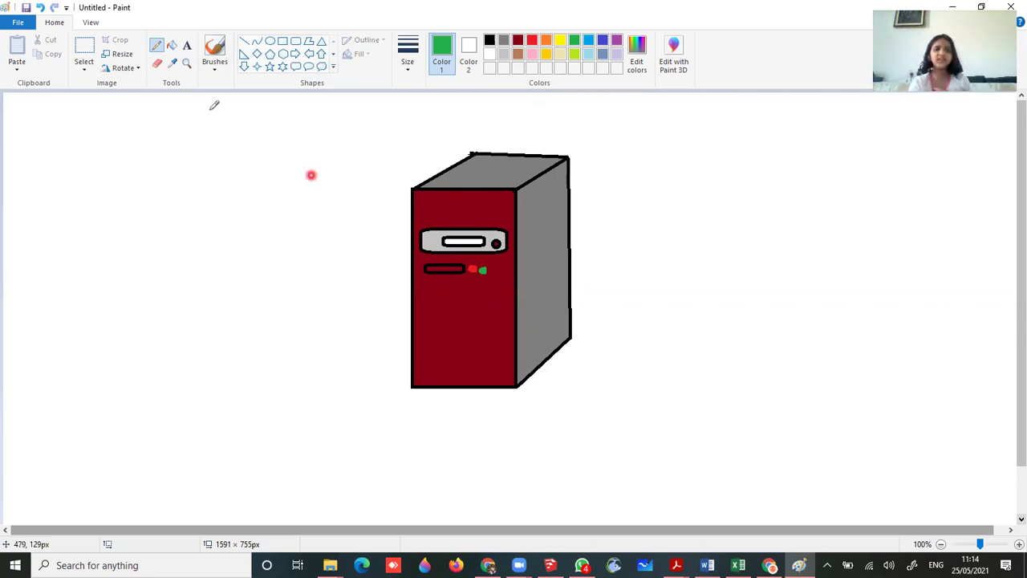
left_click(282, 42)
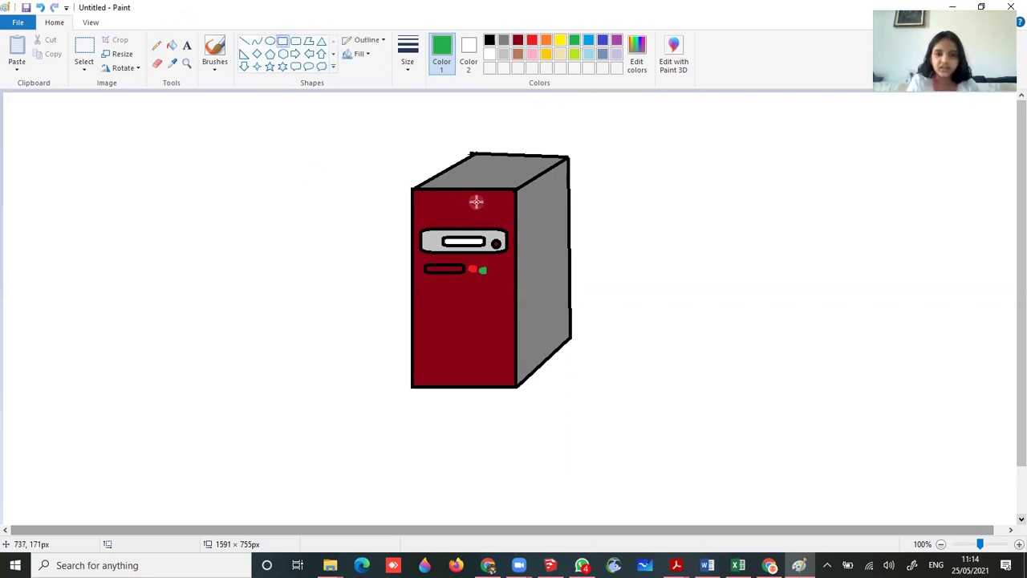
left_click_drag(495, 268, 501, 273)
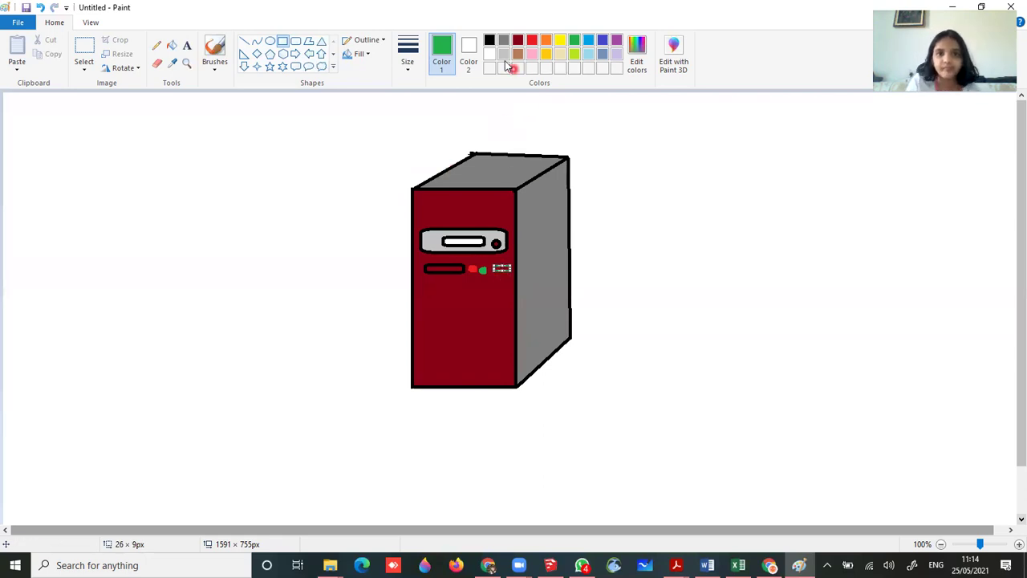
left_click(489, 41)
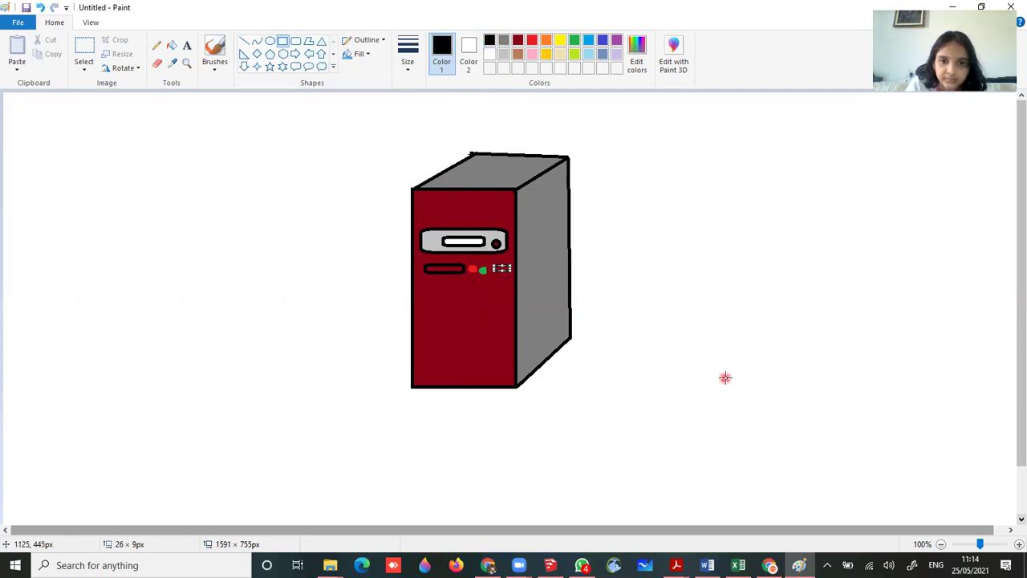
left_click(573, 352)
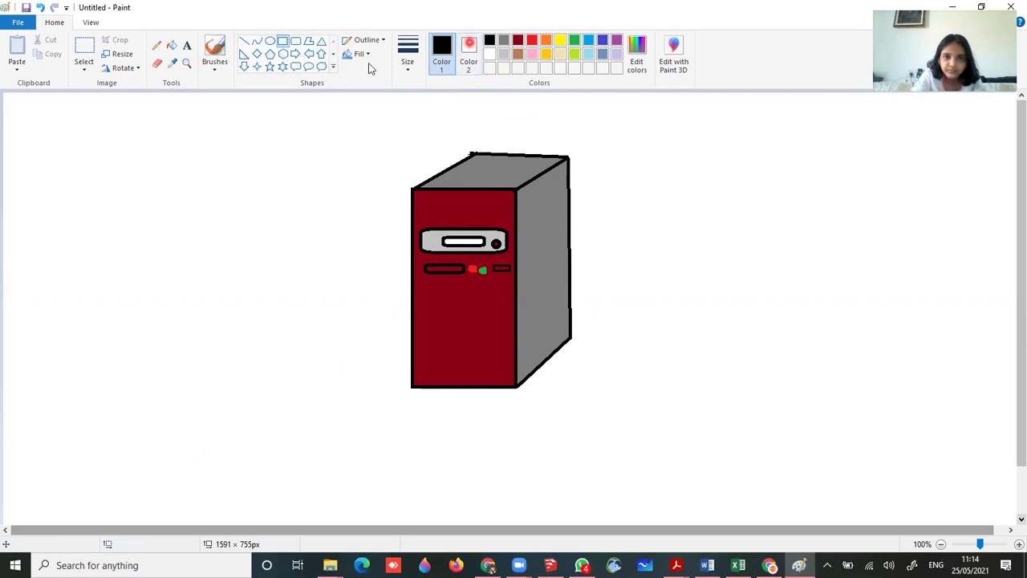
Step: Draw a small circle below the slots and fill it solid red as a round button
left_click(269, 40)
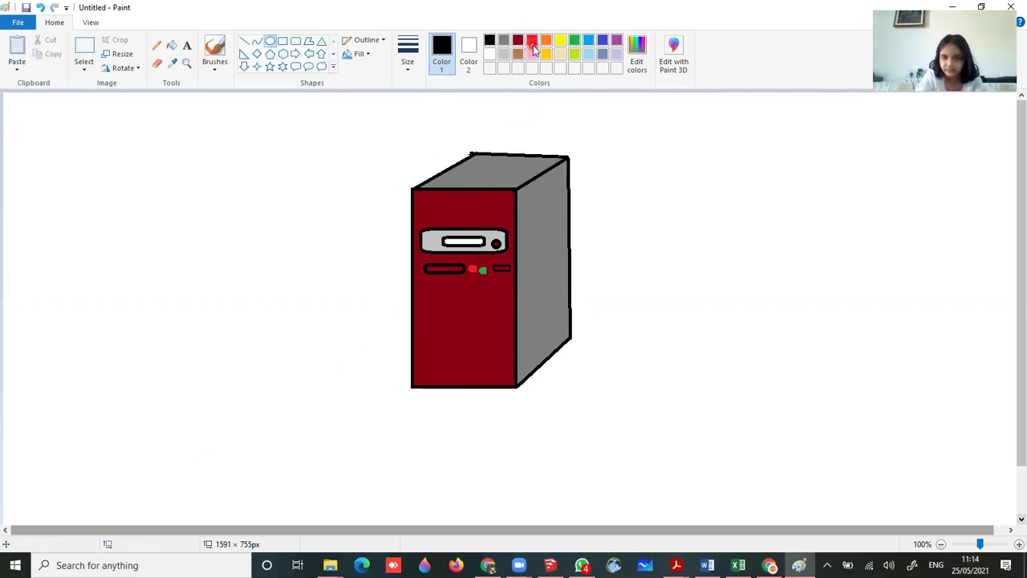
left_click(532, 42)
left_click_drag(455, 291, 477, 312)
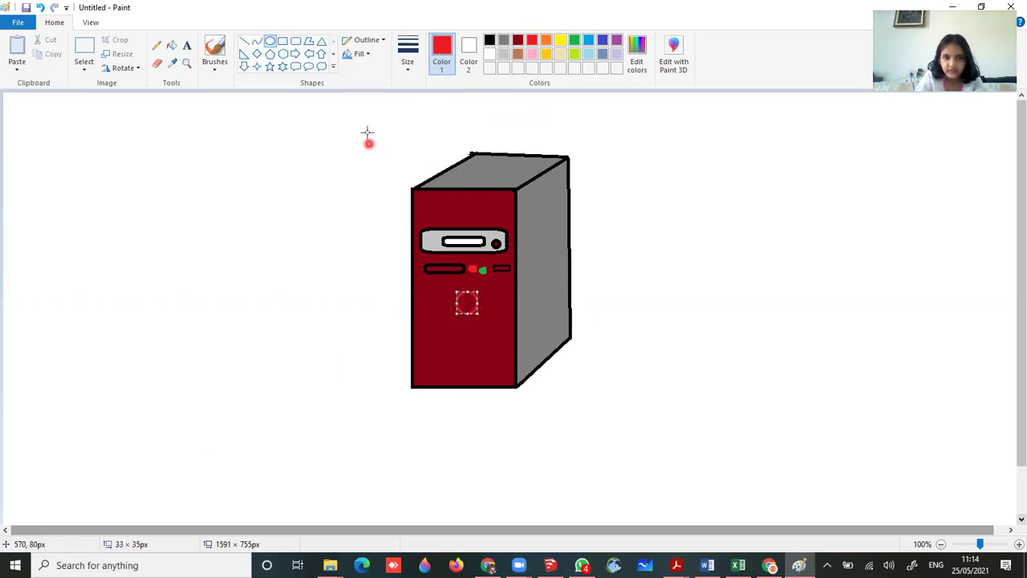
left_click(176, 47)
left_click(468, 301)
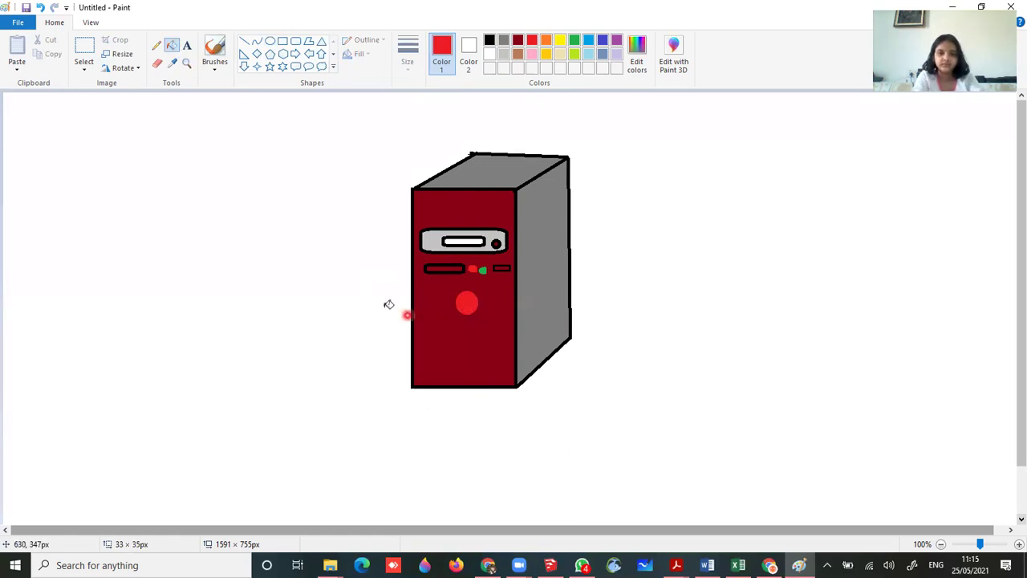
left_click(271, 41)
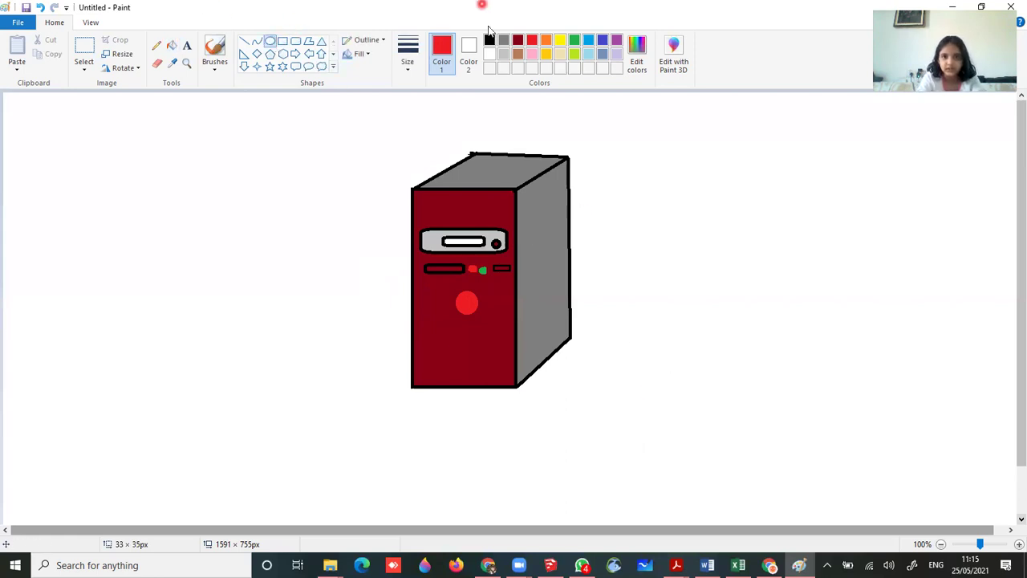
left_click(490, 40)
Step: Draw a black circle right of the tower, then select its top arc and delete it
left_click_drag(704, 278, 767, 348)
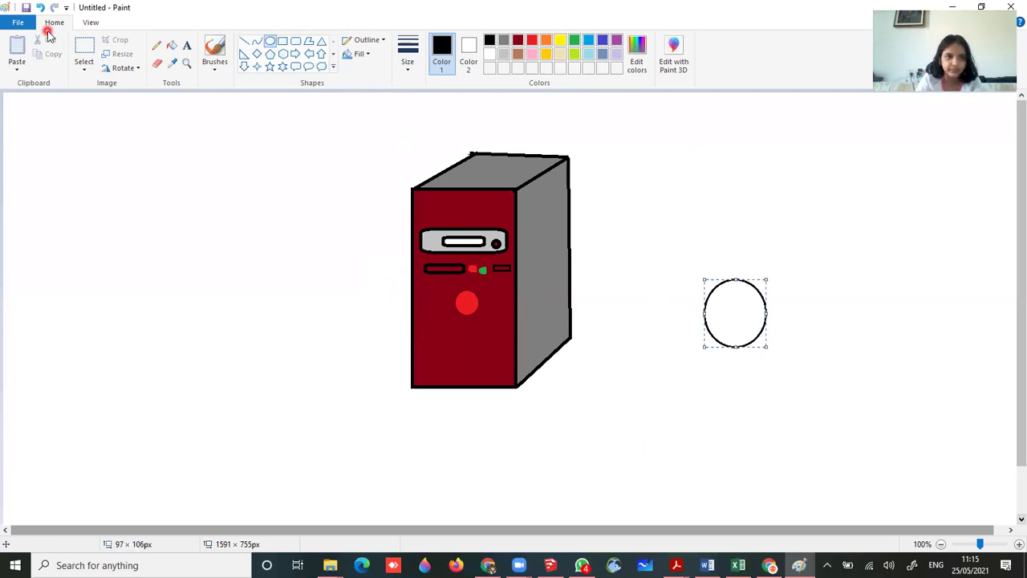
left_click(84, 69)
left_click(72, 98)
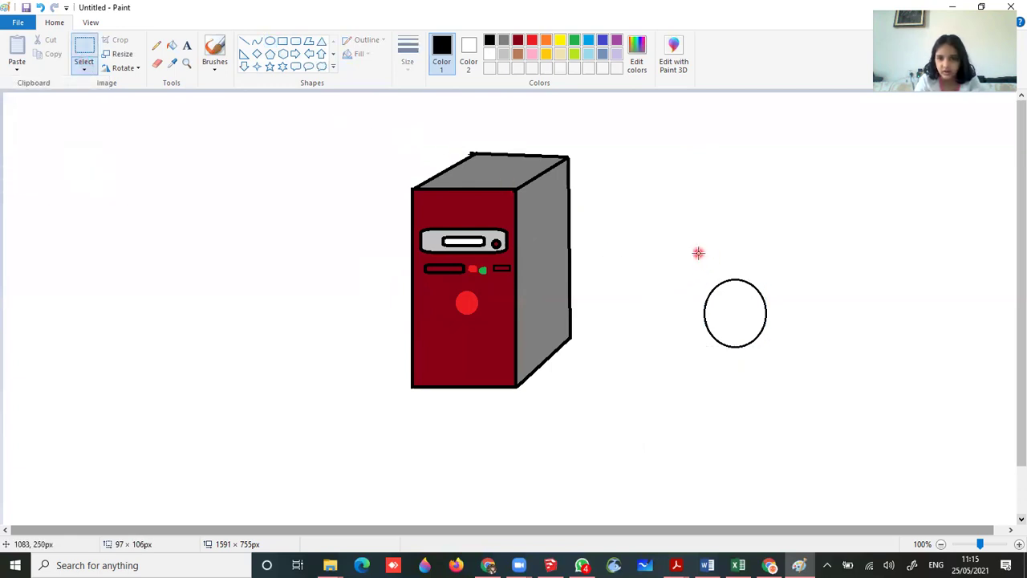
left_click_drag(698, 254, 738, 281)
left_click_drag(738, 280, 765, 255)
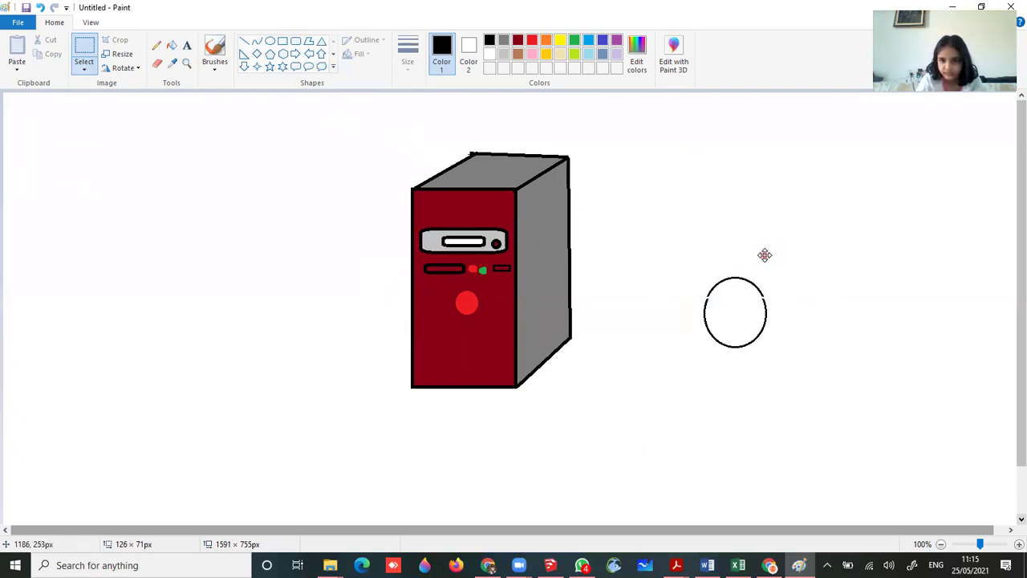
key("ctrl+z")
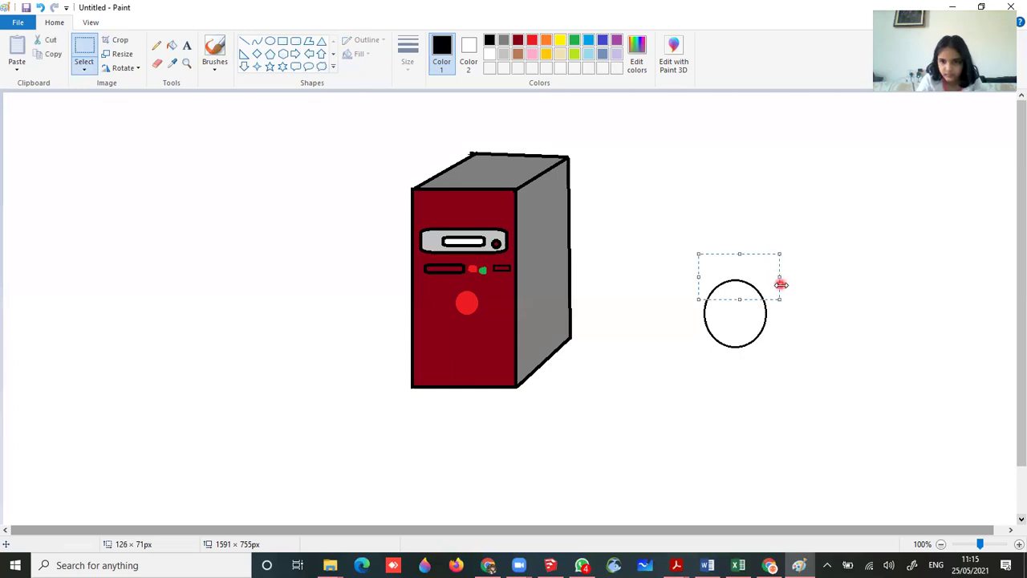
left_click_drag(781, 298, 775, 291)
key("ctrl+z")
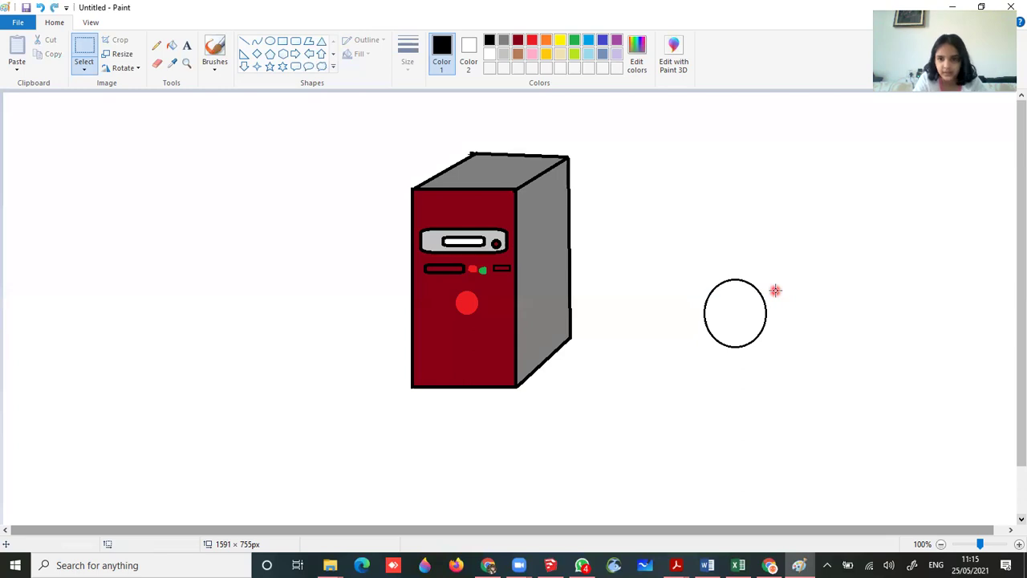
left_click_drag(701, 260, 832, 217)
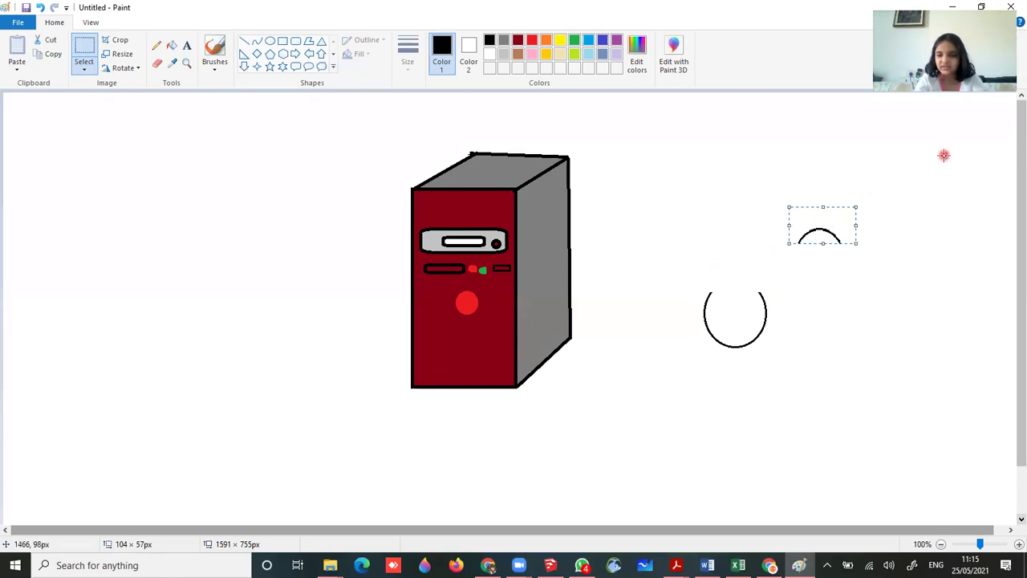
key("Delete")
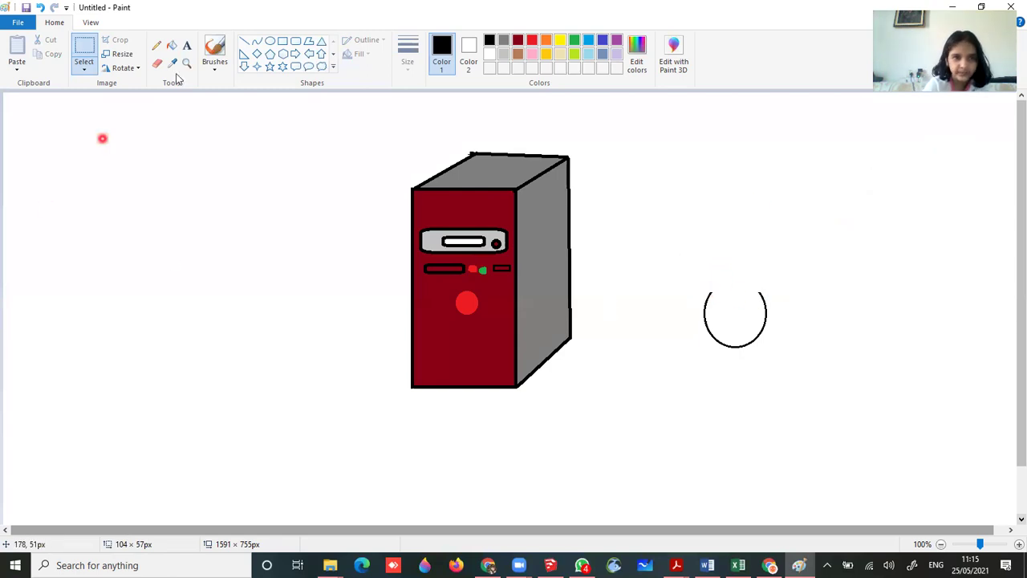
Step: Draw a vertical black line through the circle's top gap to form the power symbol
left_click(245, 42)
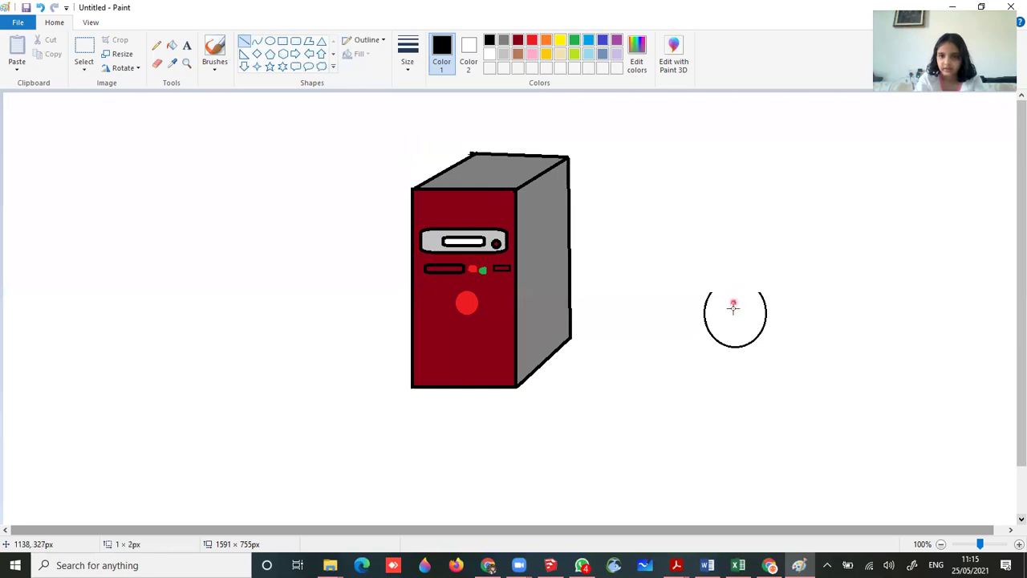
mouse_move(733, 307)
left_mouse_down()
mouse_move(733, 241)
mouse_move(733, 260)
left_mouse_up()
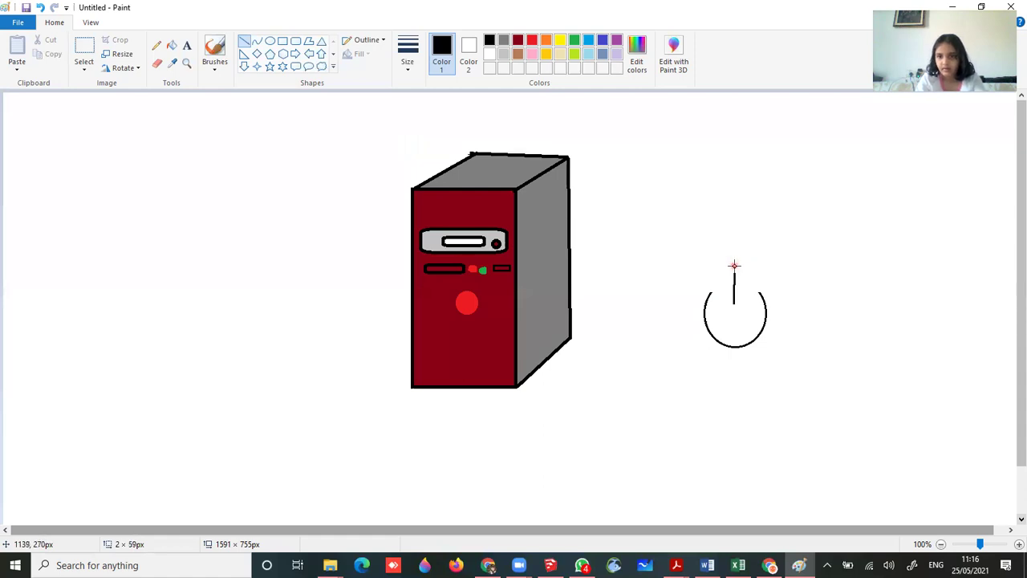
left_click_drag(732, 265, 733, 266)
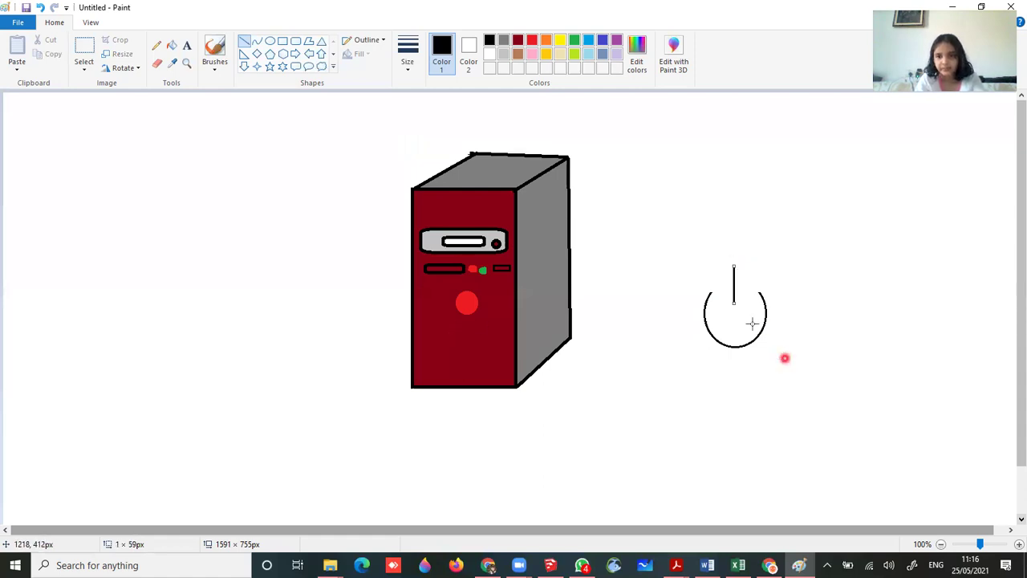
left_click(157, 46)
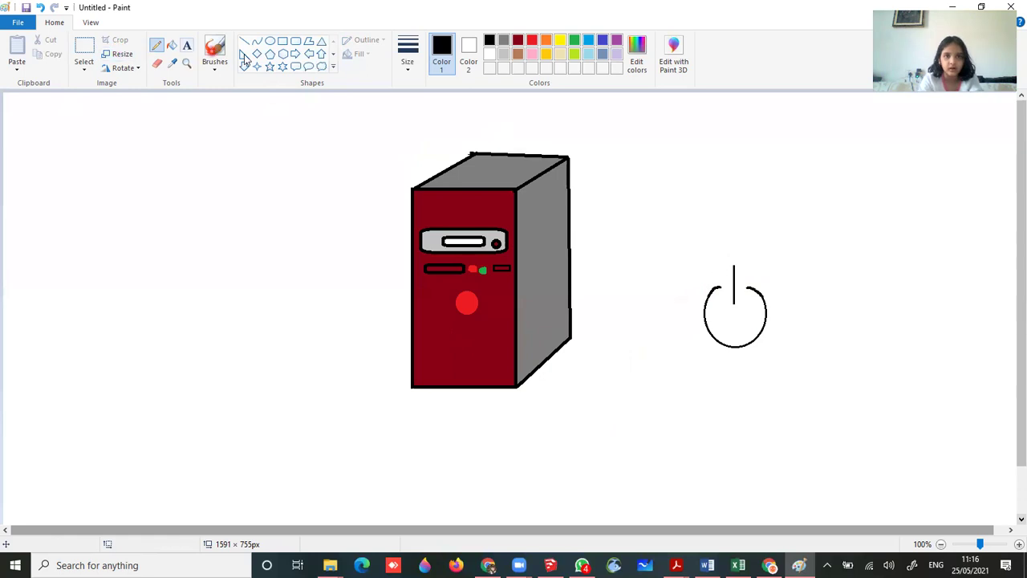
Step: Draw a larger black ring, about 171 × 181 px, around the power symbol
left_click(269, 43)
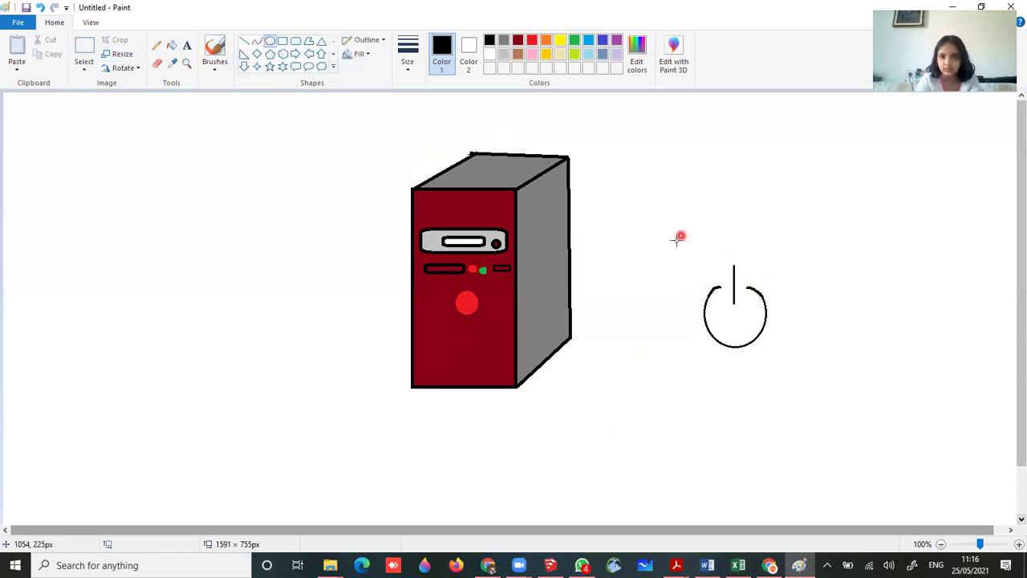
left_click_drag(664, 234, 786, 363)
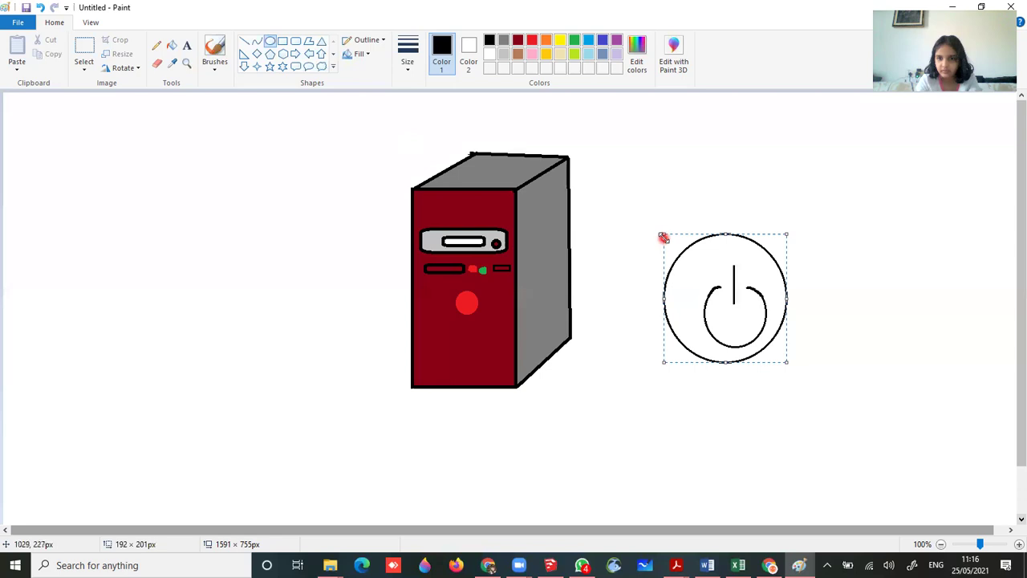
left_click_drag(664, 238, 679, 247)
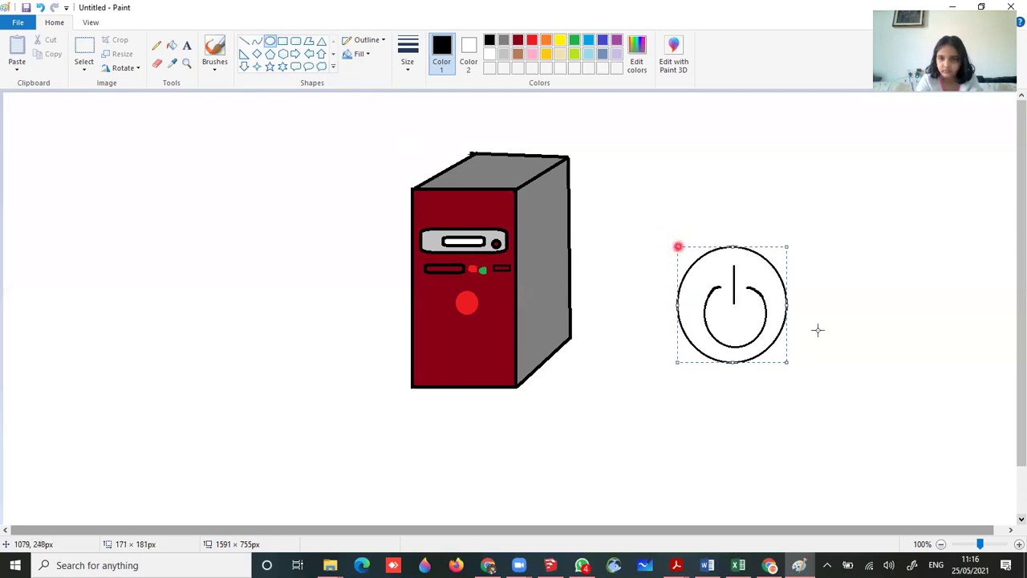
left_click_drag(767, 331, 767, 332)
left_click(835, 330)
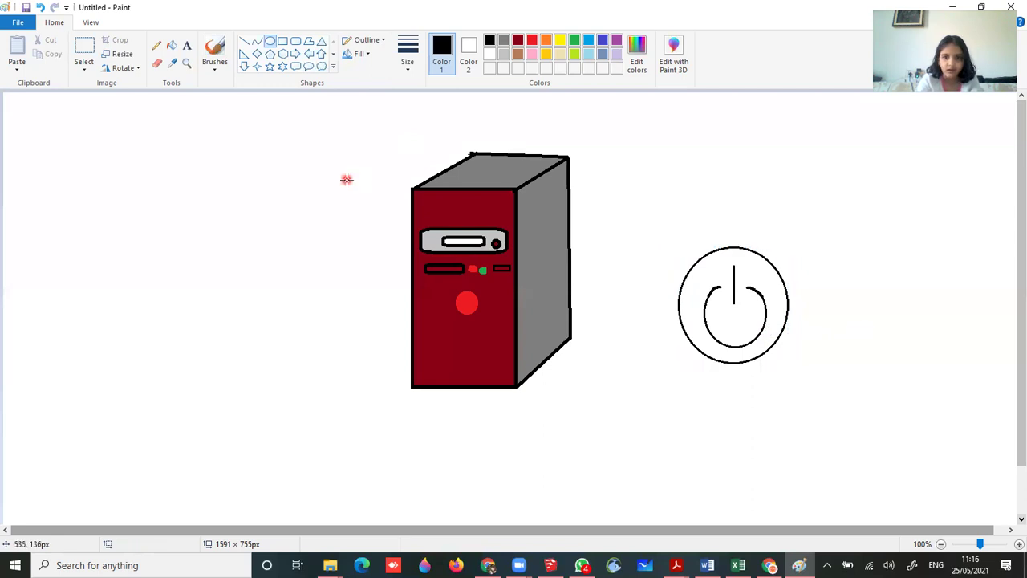
Step: Turn on transparent selection and delete the stray tiny oval above the icon
left_click(85, 69)
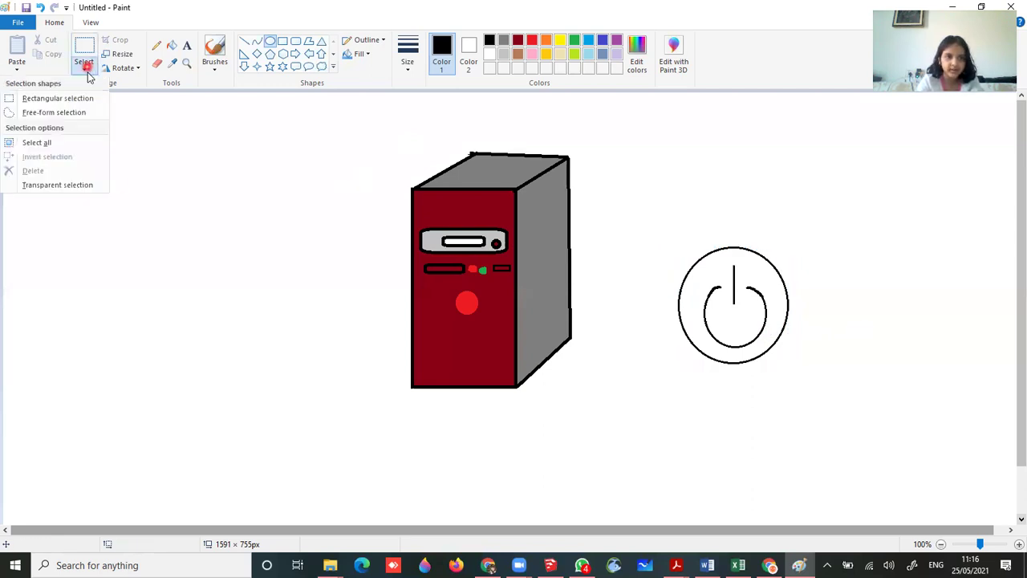
left_click(61, 184)
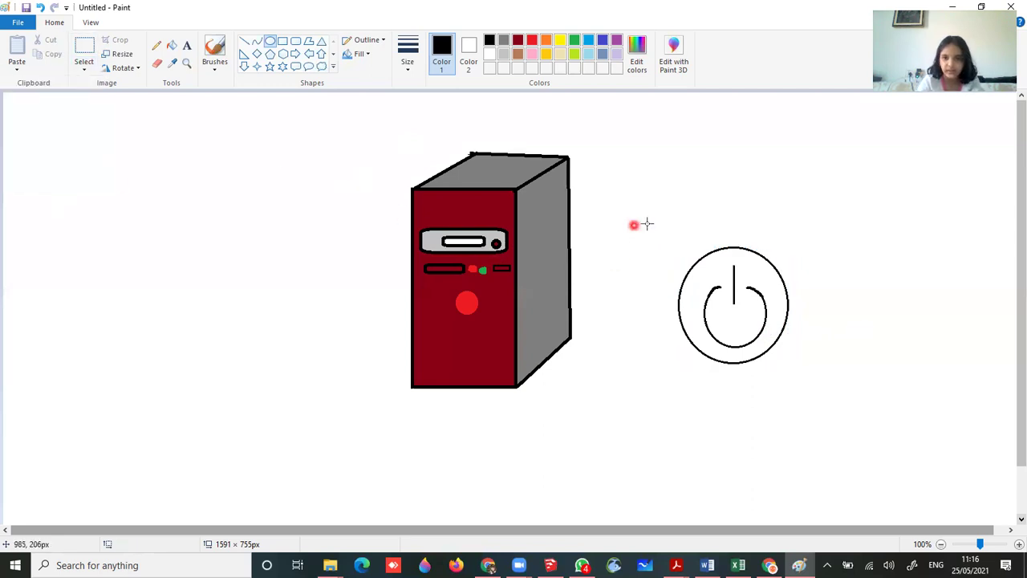
mouse_move(651, 196)
left_mouse_down()
mouse_move(789, 399)
mouse_move(699, 329)
mouse_move(693, 238)
mouse_move(666, 207)
left_mouse_up()
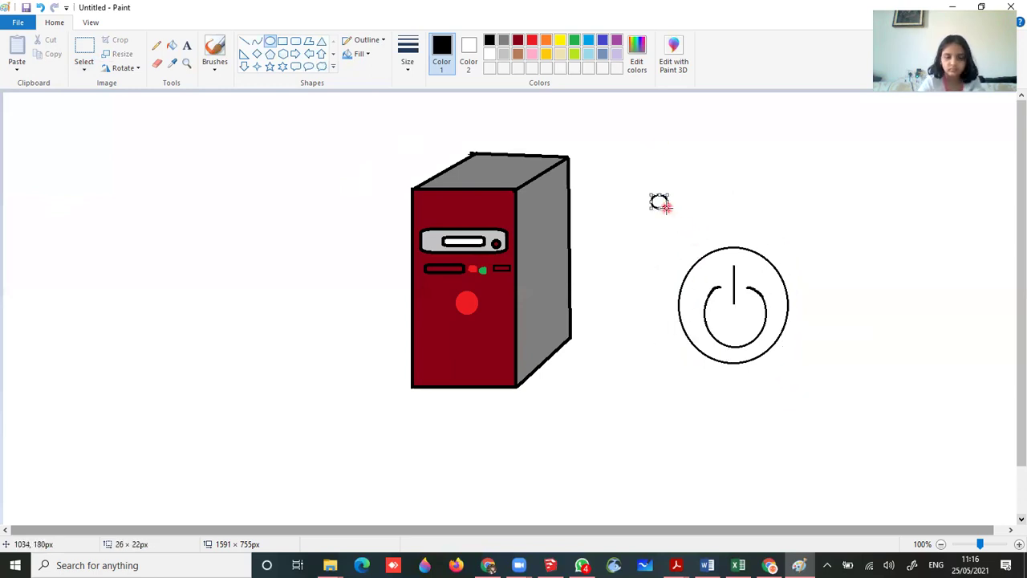
key("Delete")
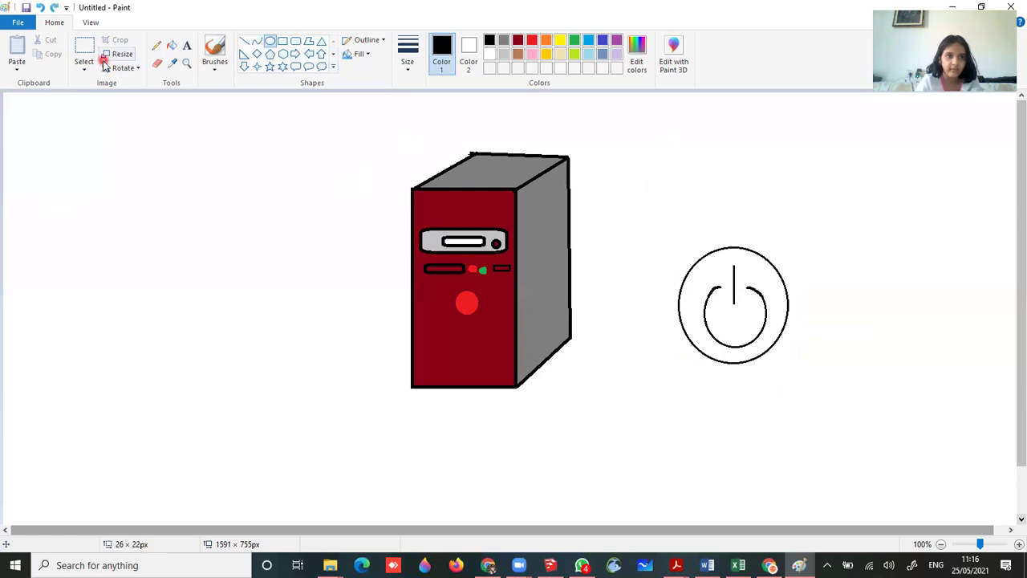
Step: Select the whole power icon and move it slightly right and down
left_click(74, 69)
left_click(69, 185)
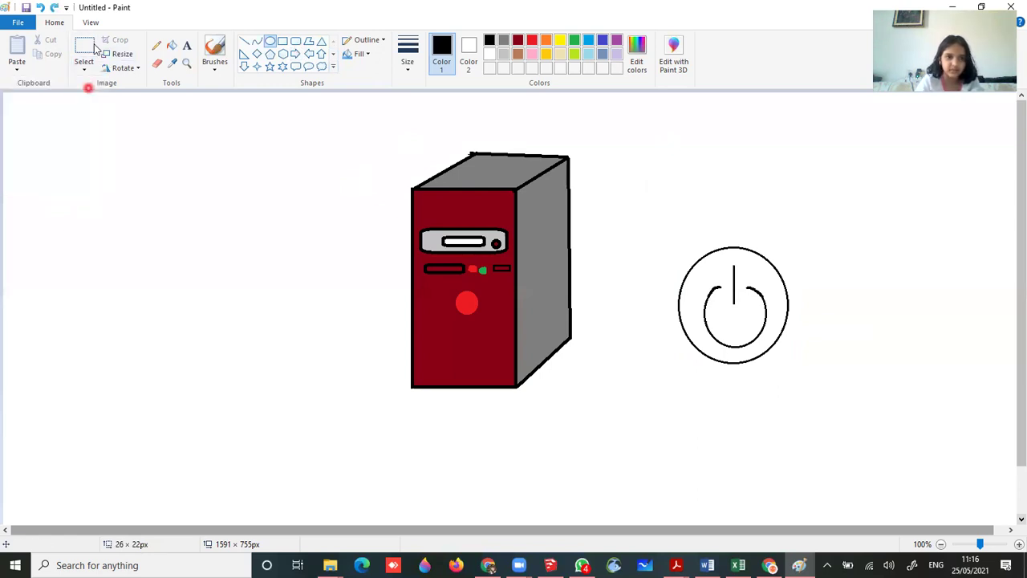
left_click(94, 44)
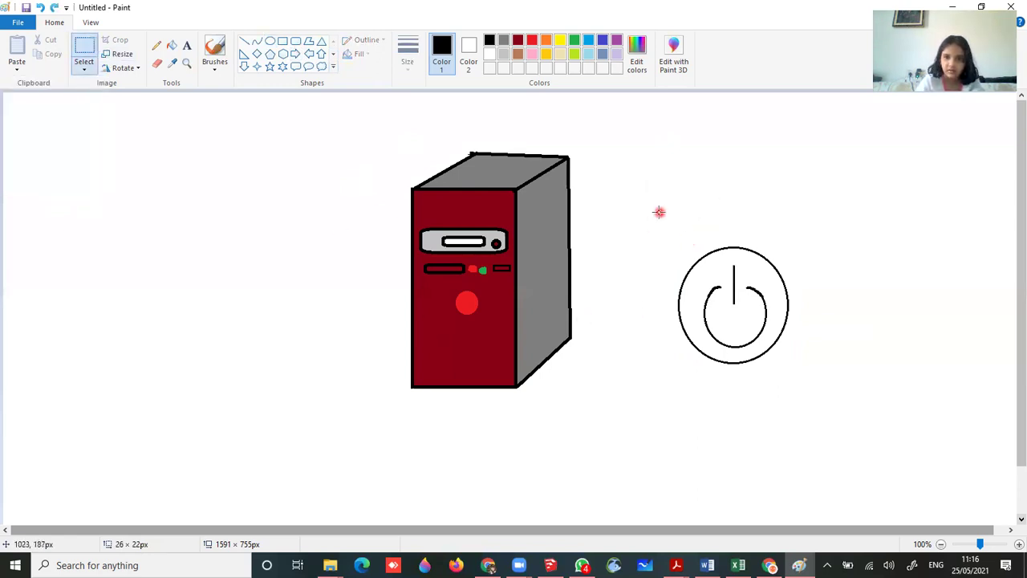
left_click_drag(651, 217, 827, 423)
left_click_drag(726, 299, 769, 305)
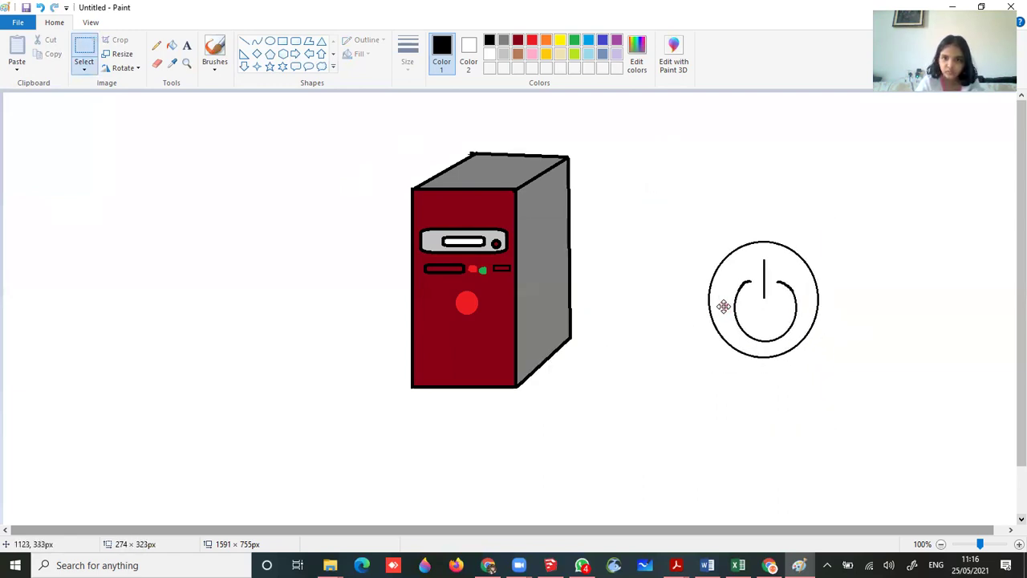
left_click(626, 376)
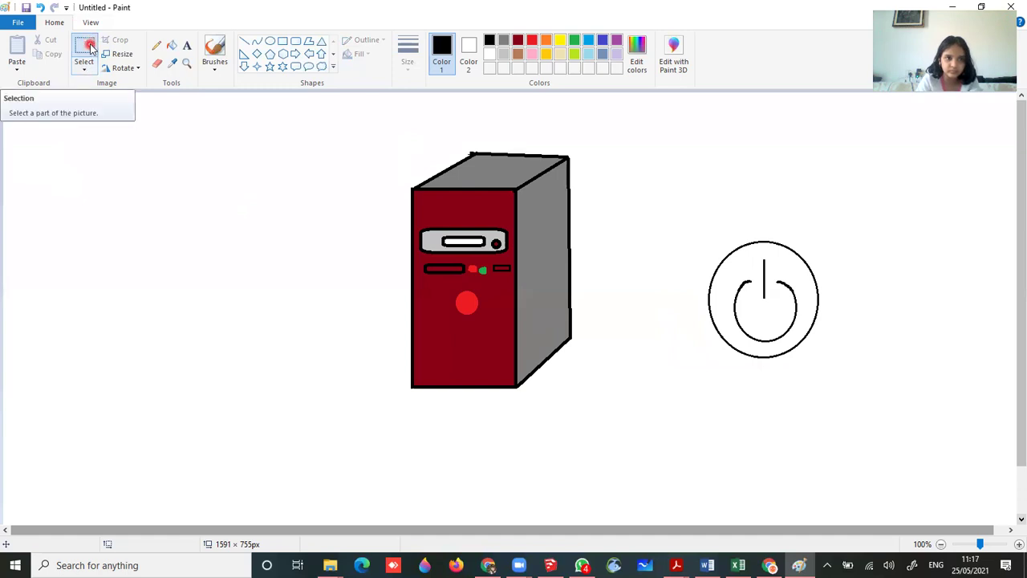
Step: Toggle Transparent selection until it is left checked, then close the options list
left_click(83, 69)
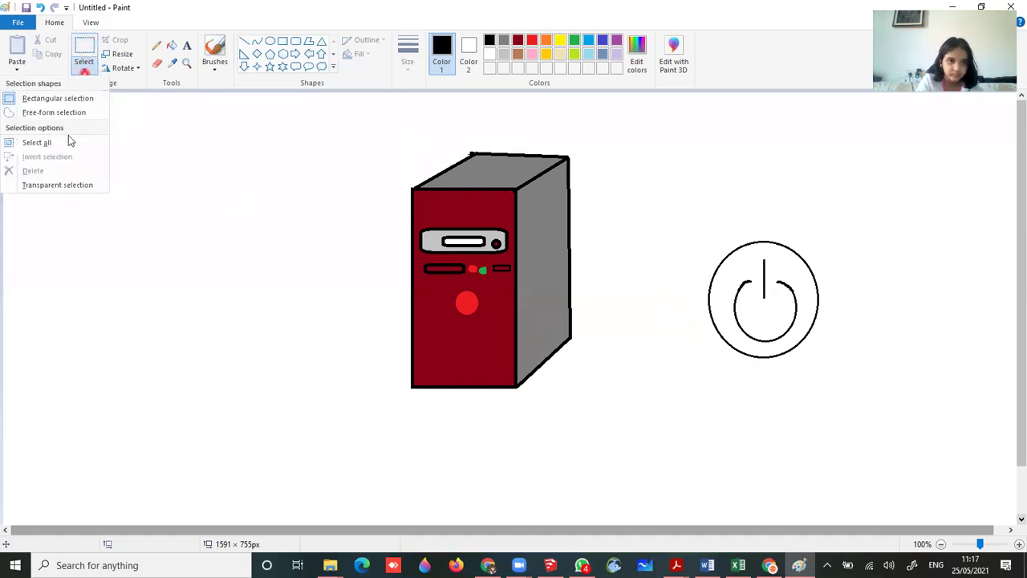
left_click(56, 186)
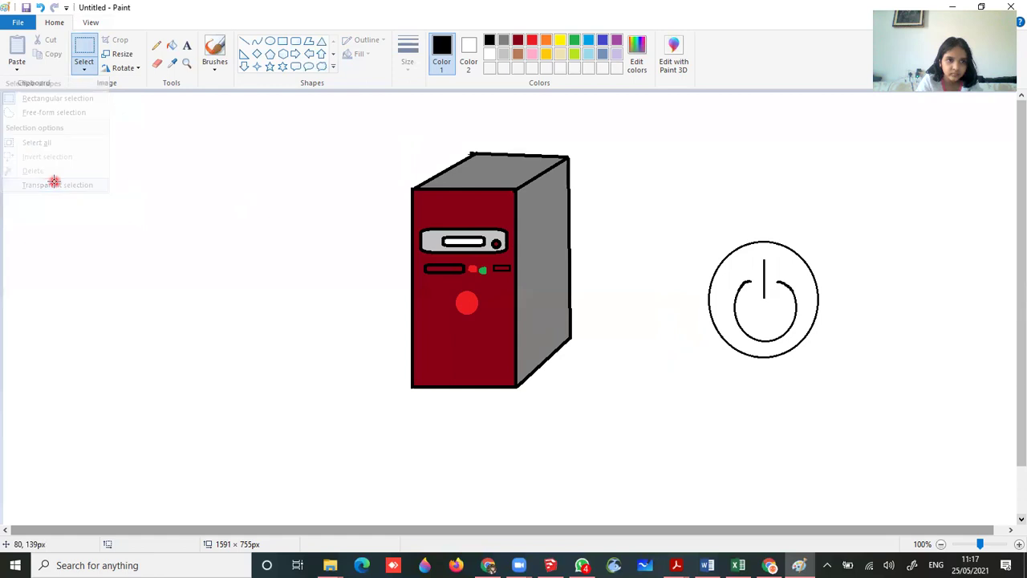
left_click(86, 65)
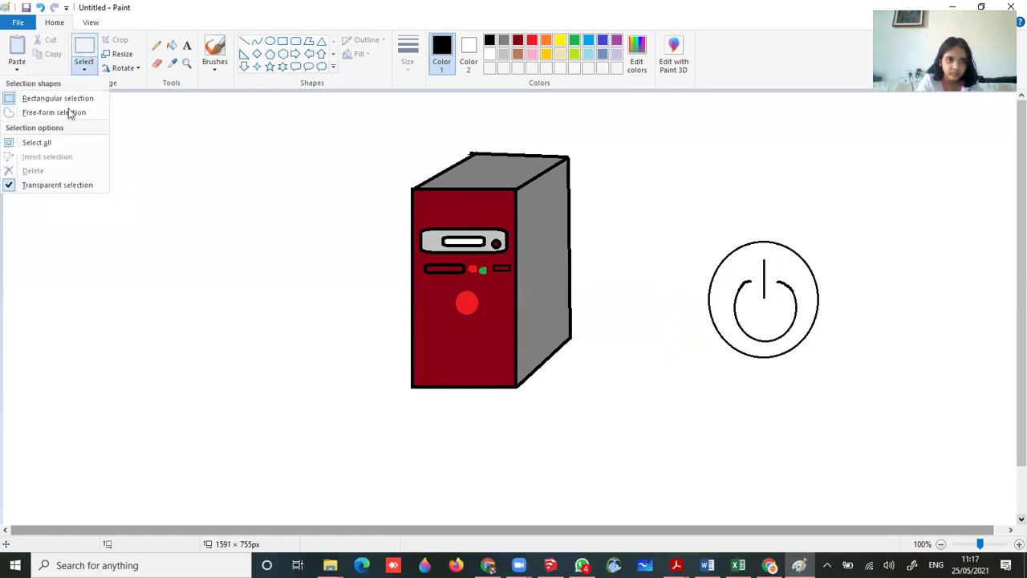
left_click(46, 186)
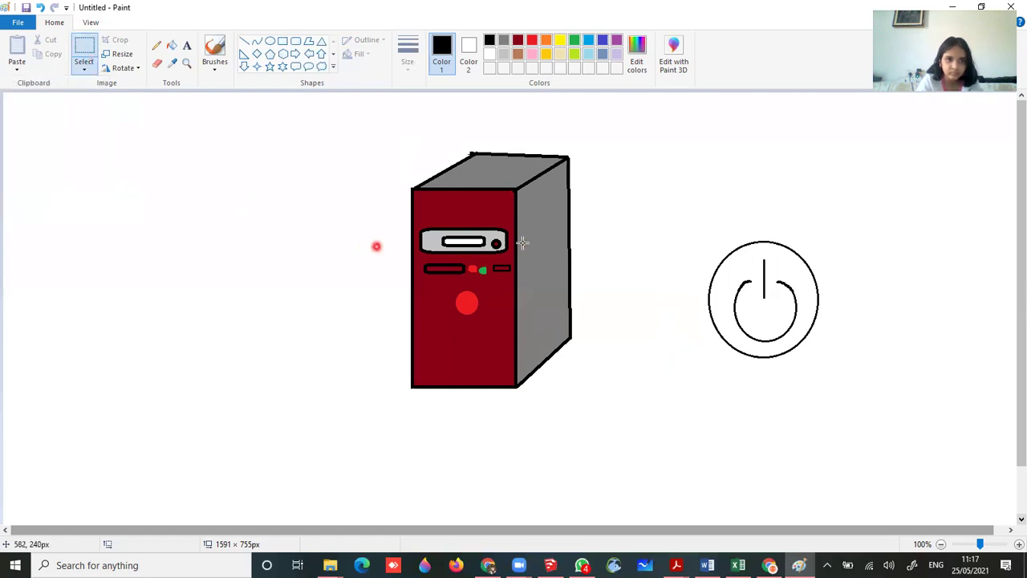
left_click(85, 66)
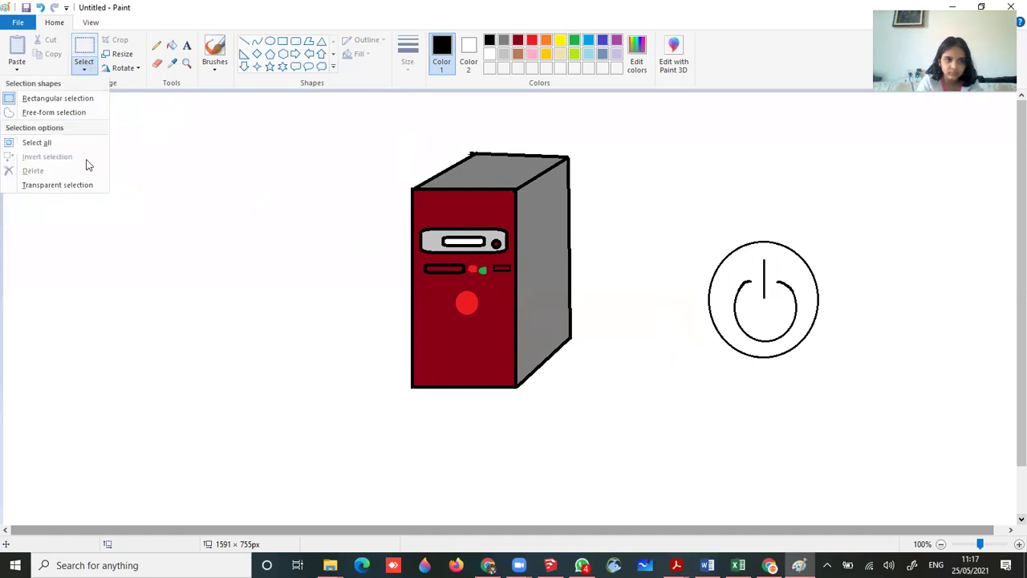
left_click(78, 184)
left_click(96, 69)
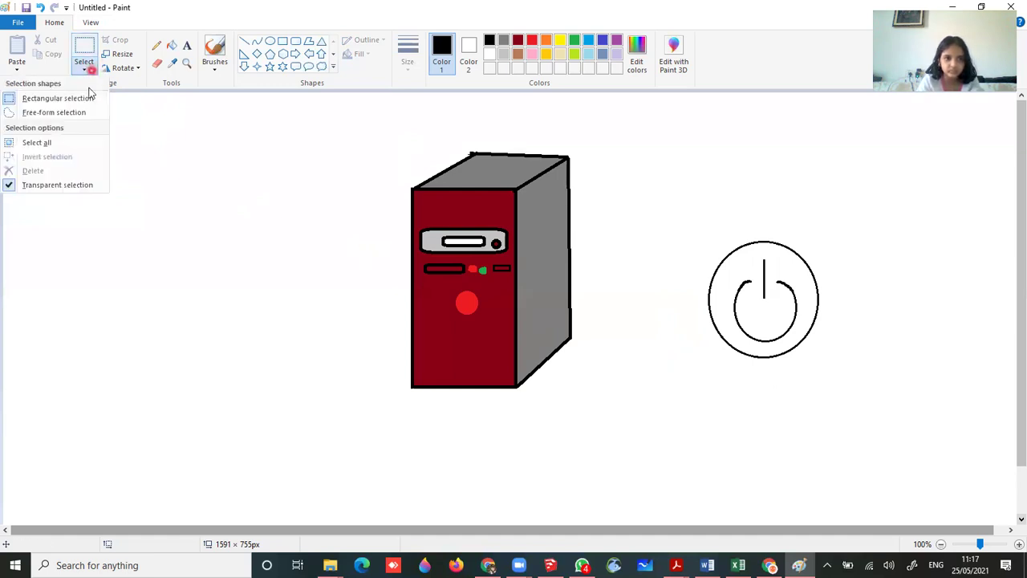
left_click(209, 244)
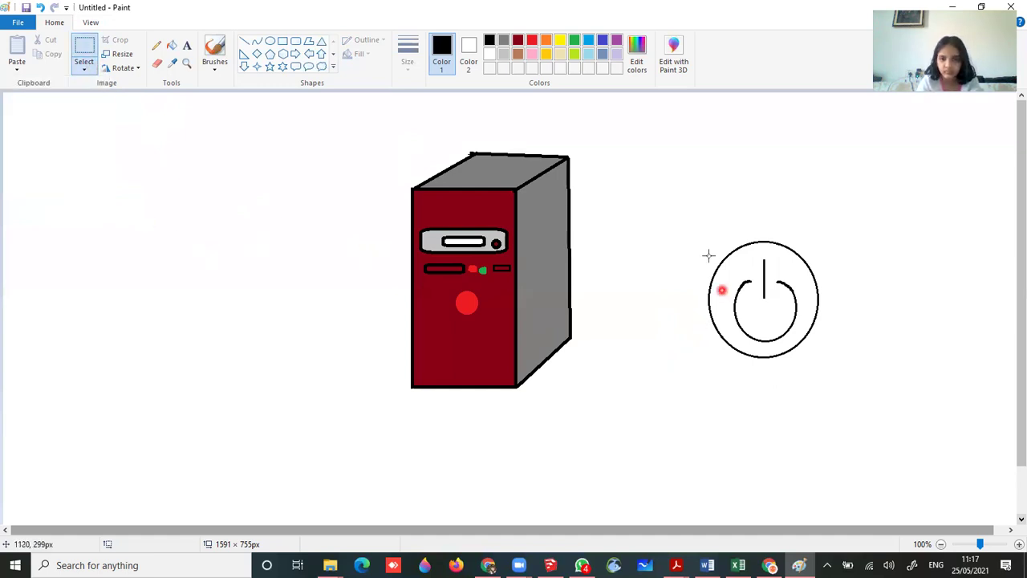
left_click_drag(689, 191, 834, 412)
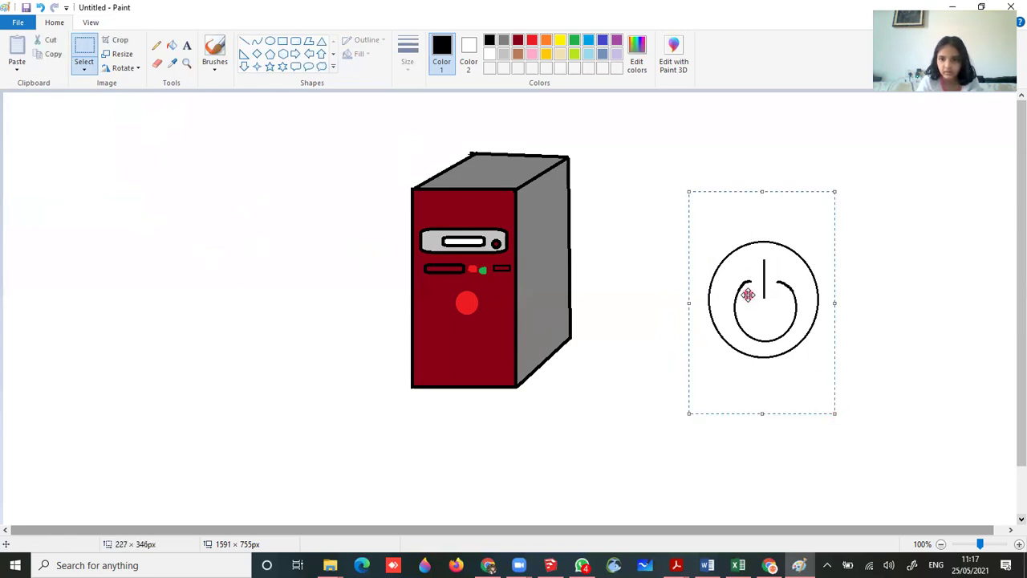
left_click_drag(746, 294, 461, 308)
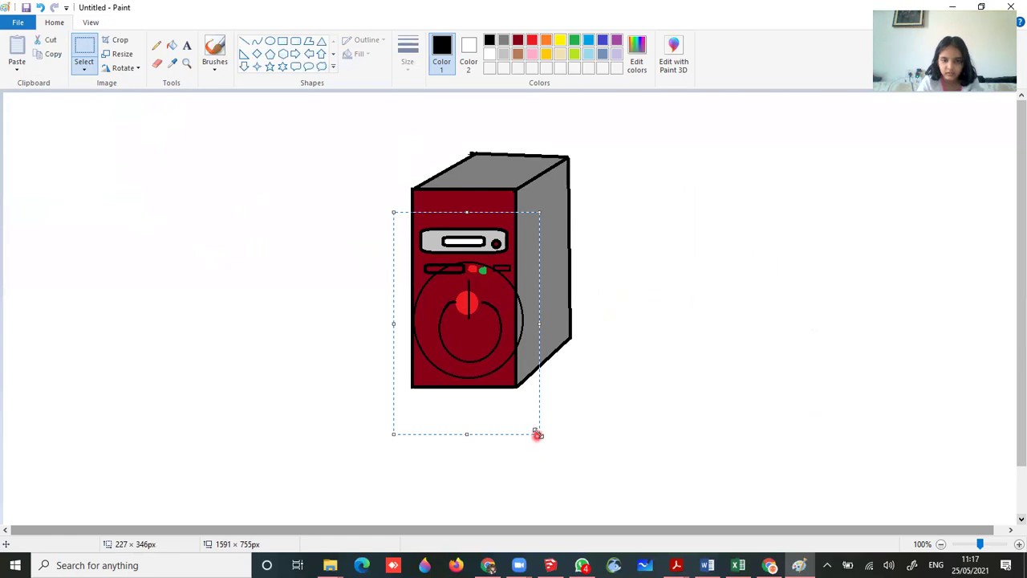
left_click_drag(537, 433, 456, 293)
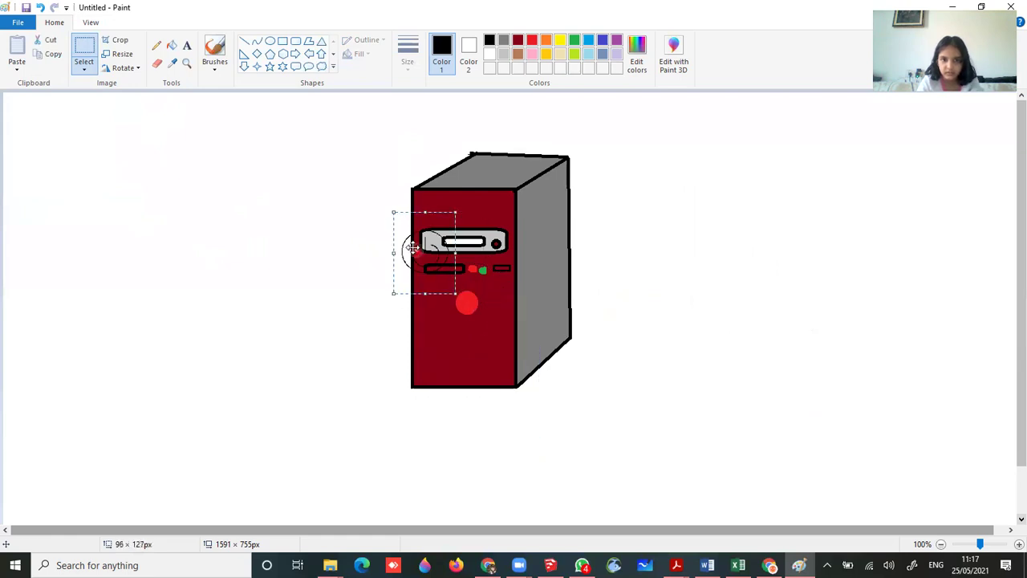
left_click_drag(412, 249, 865, 431)
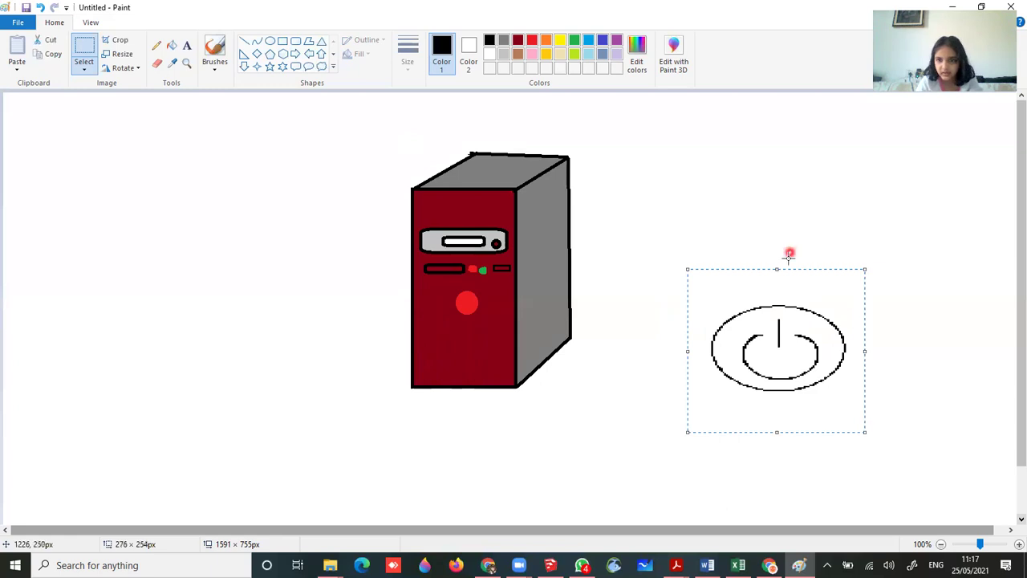
left_click_drag(777, 269, 776, 195)
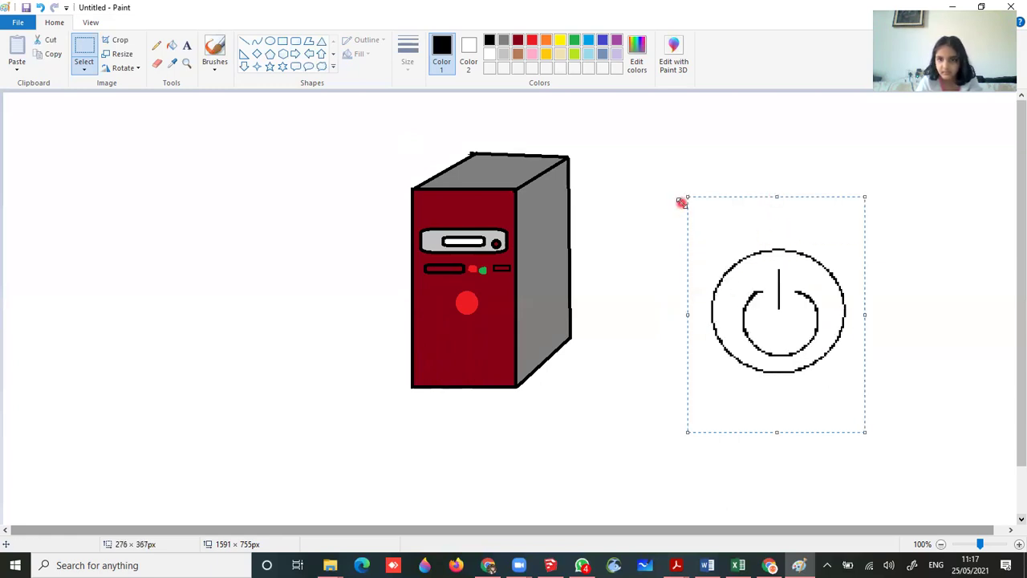
left_click_drag(686, 198, 623, 169)
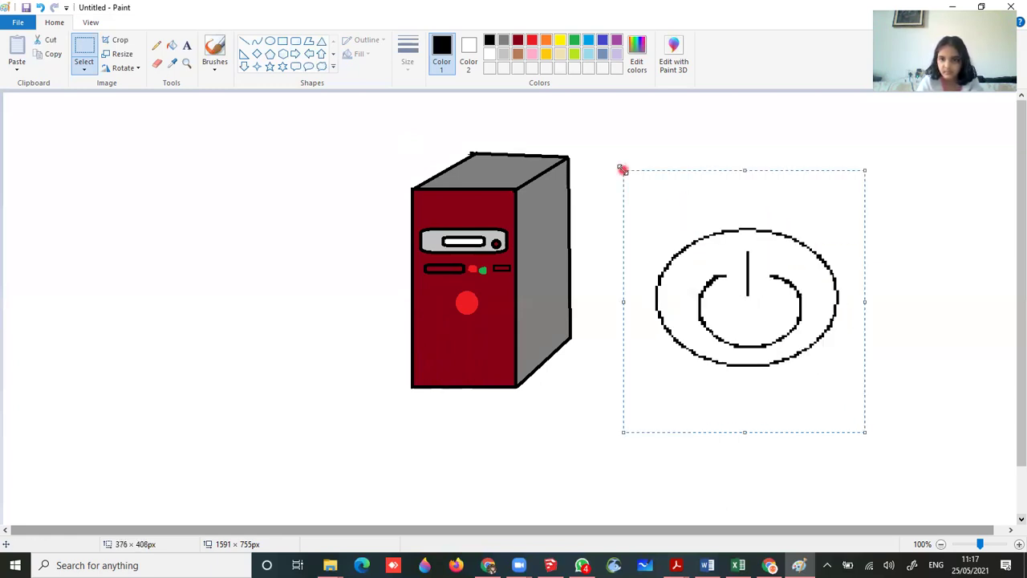
key("ctrl+z")
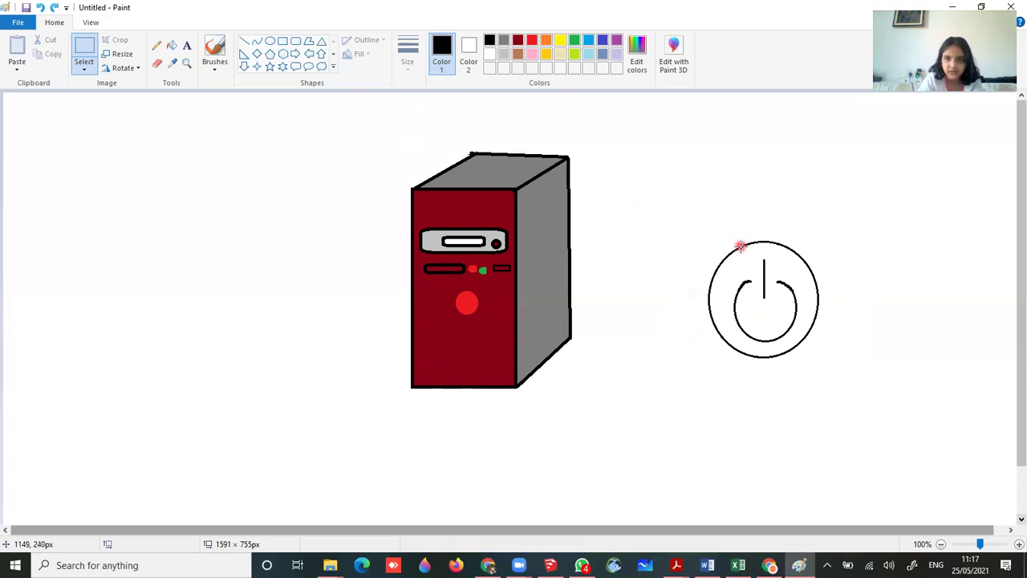
Step: Retrace the power icon's outer ring and vertical line with the thickest black pencil, undoing one stray stroke
left_click(157, 46)
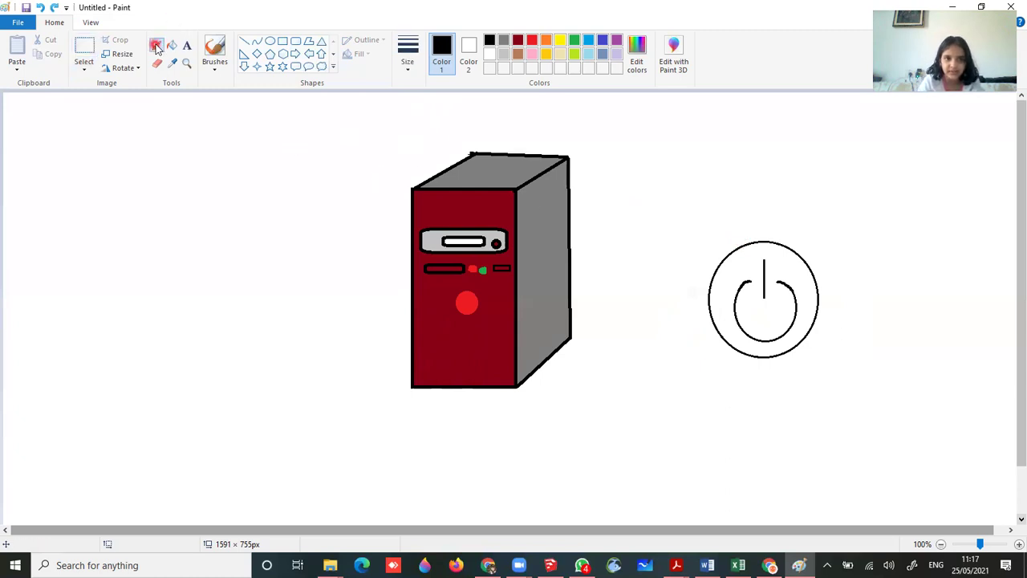
left_click(408, 65)
left_click(393, 167)
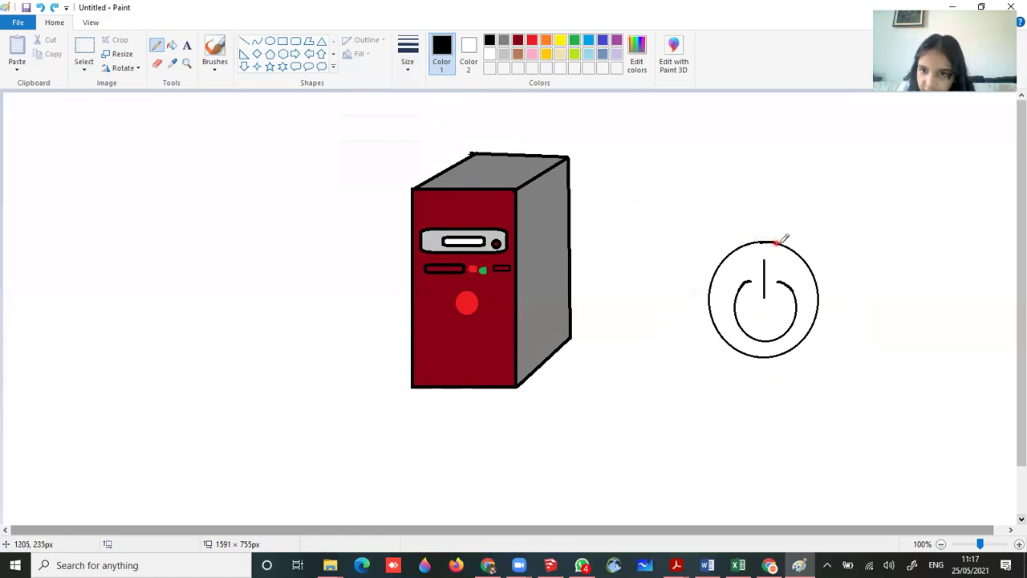
left_click_drag(791, 250, 816, 288)
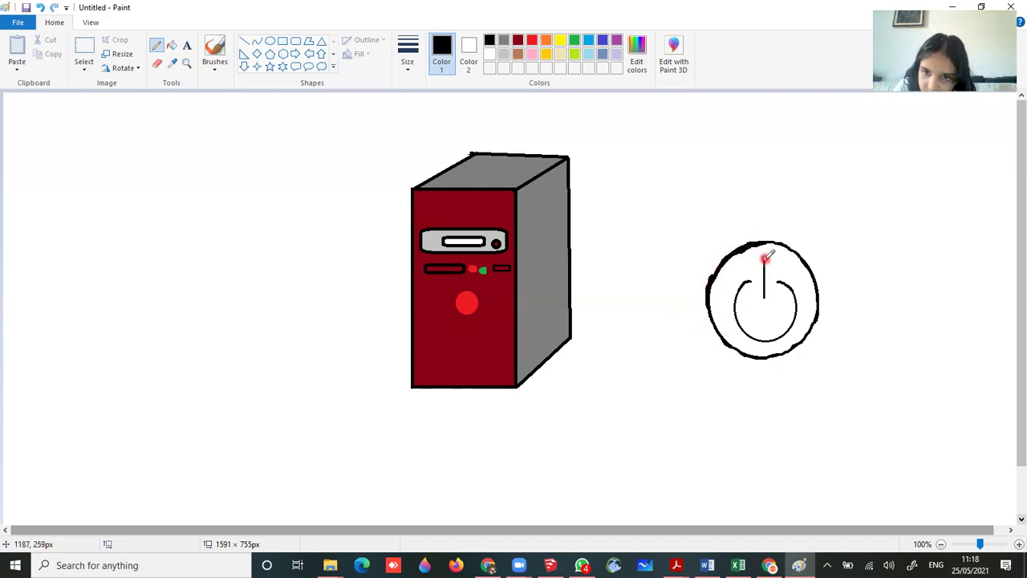
left_click_drag(765, 260, 766, 281)
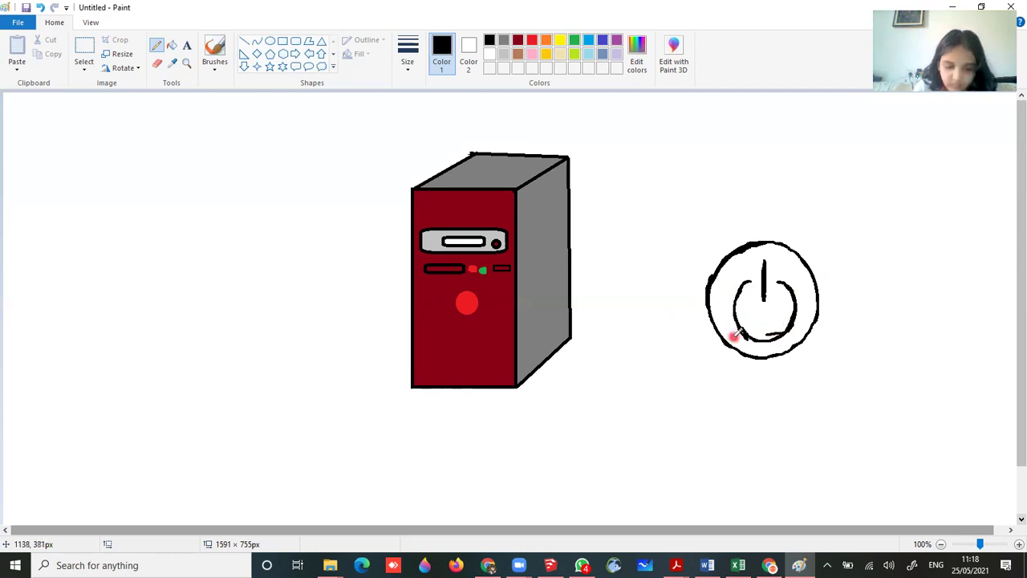
key("ctrl+z")
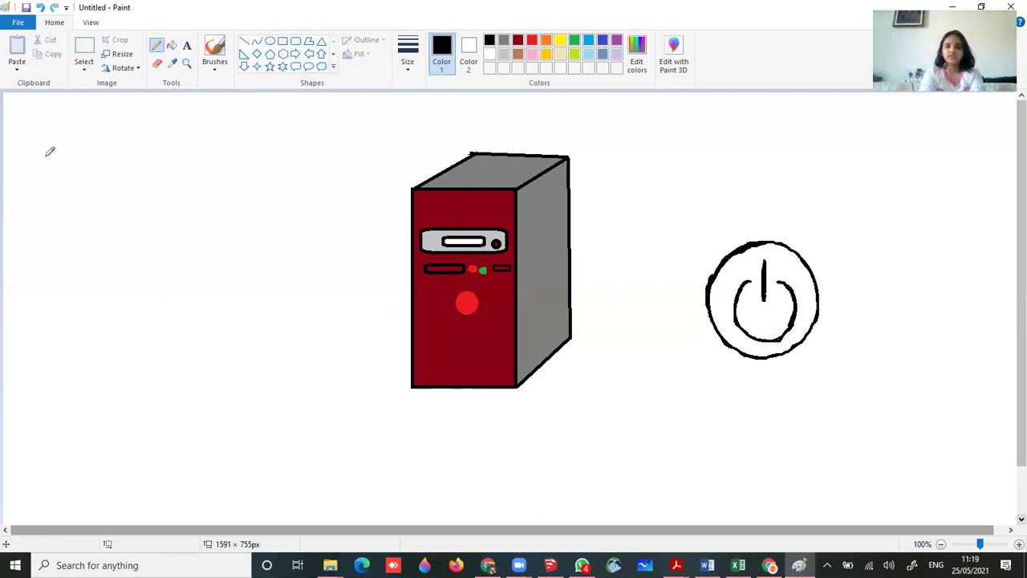
left_click(156, 64)
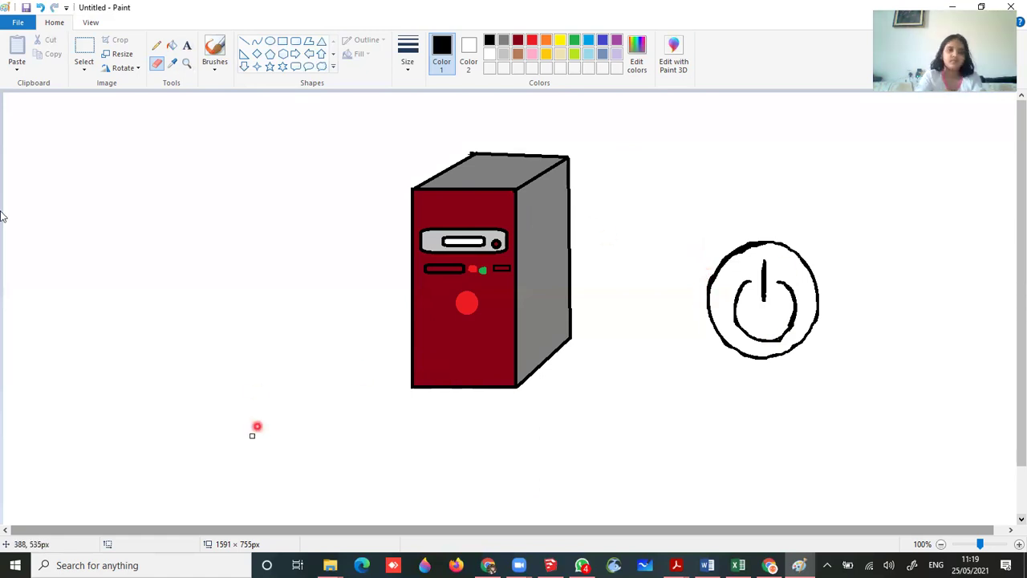
left_click(87, 64)
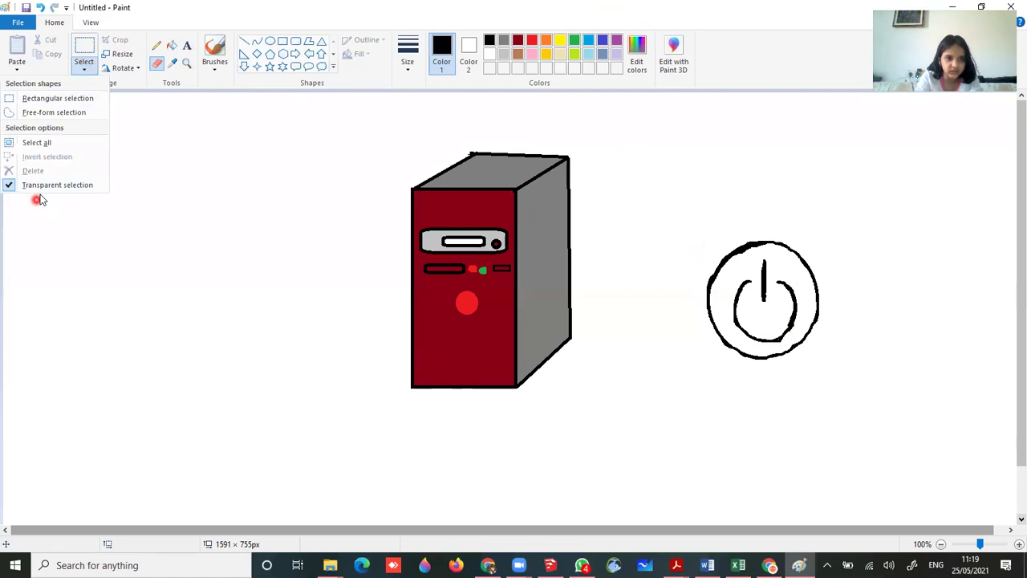
left_click(96, 67)
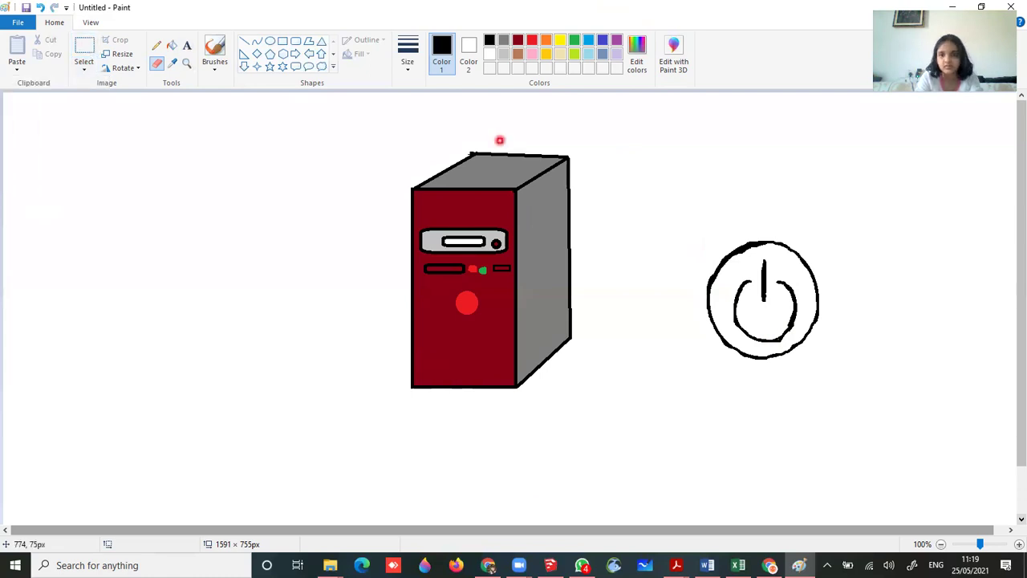
left_click(89, 66)
left_click(35, 185)
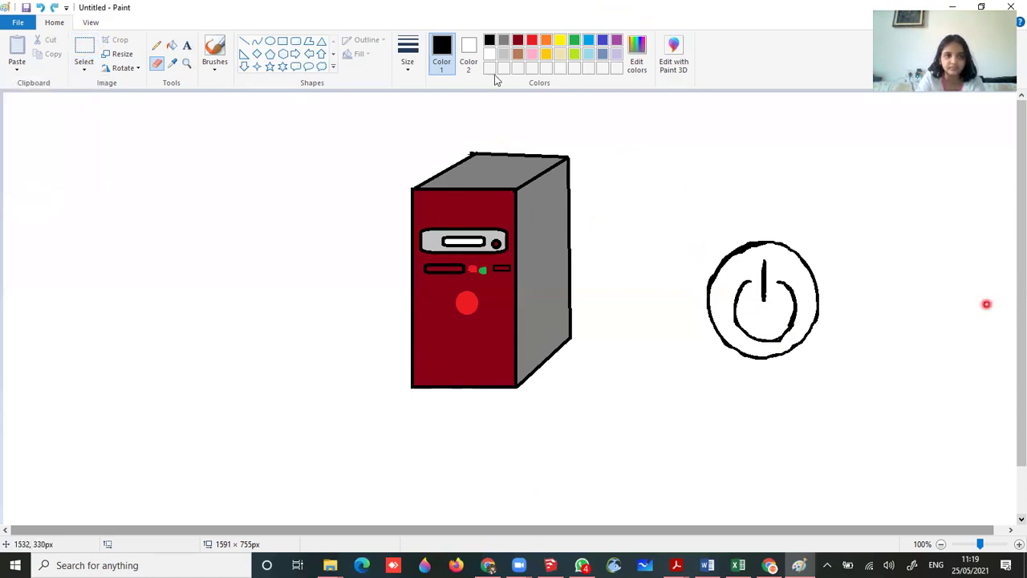
left_click(83, 45)
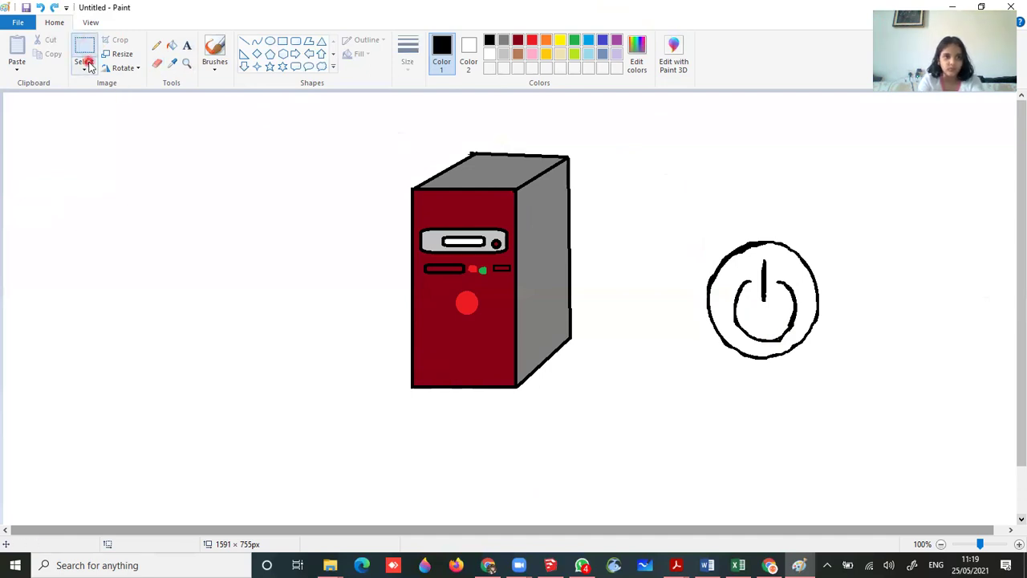
left_click(88, 66)
Step: Select the bold power icon and nudge it slightly lower and to the right
left_click(46, 183)
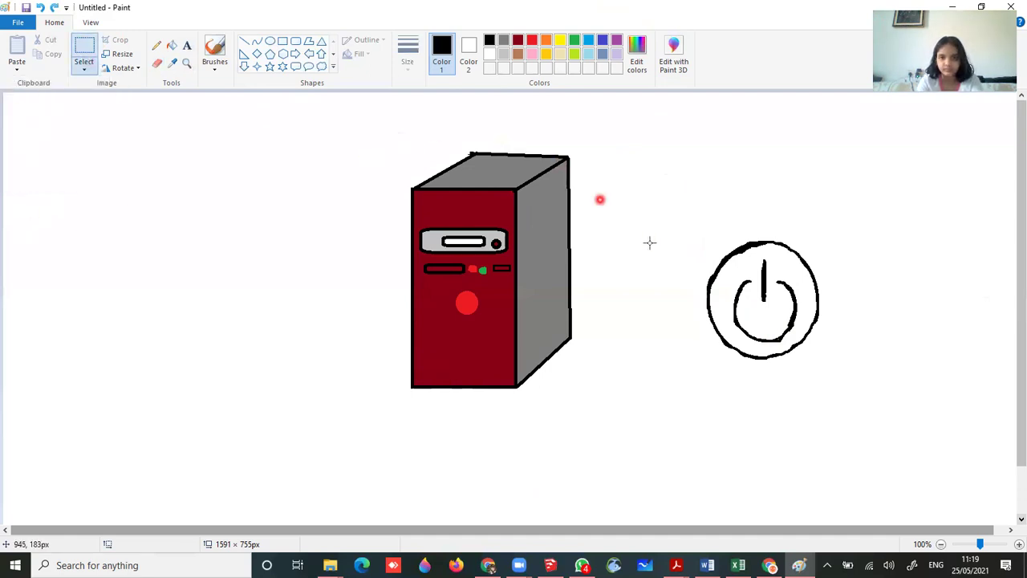
left_click_drag(691, 163, 856, 380)
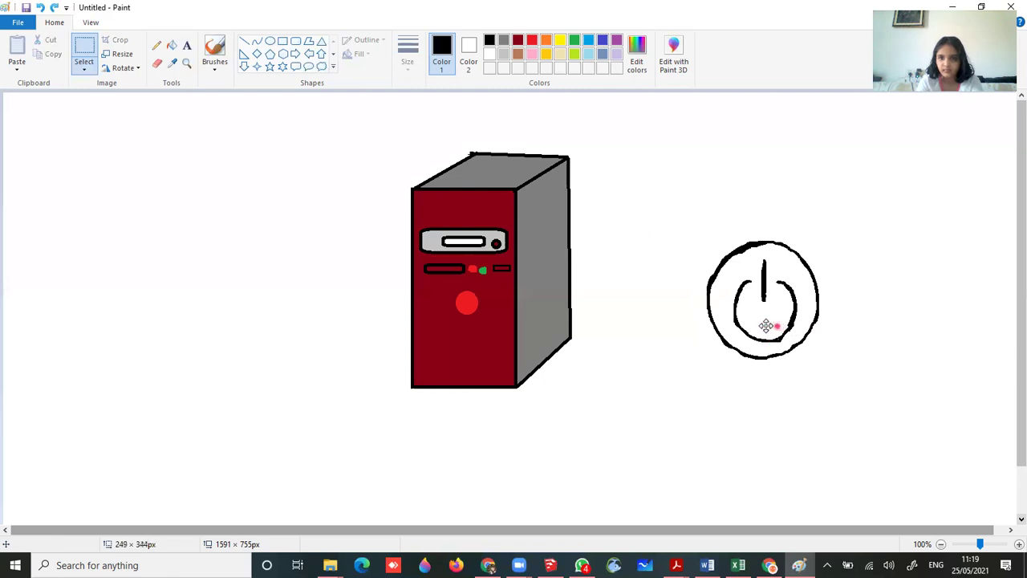
left_click_drag(766, 325, 791, 357)
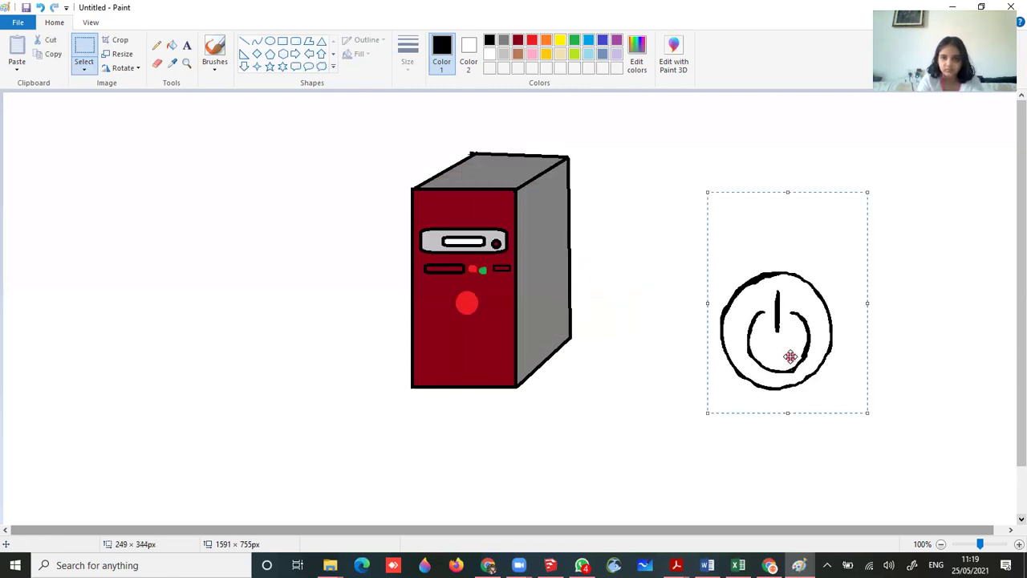
left_click(84, 64)
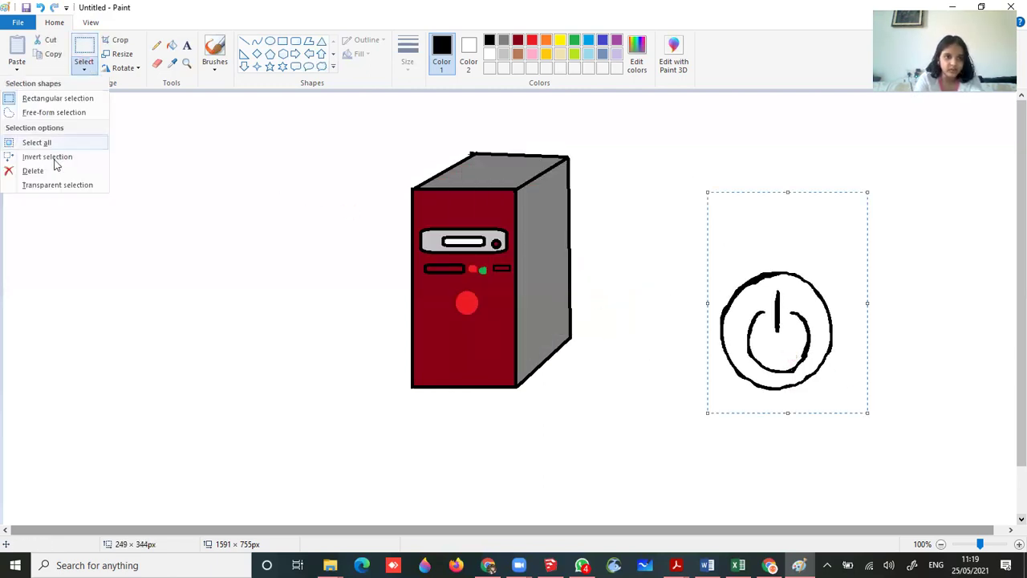
left_click(42, 163)
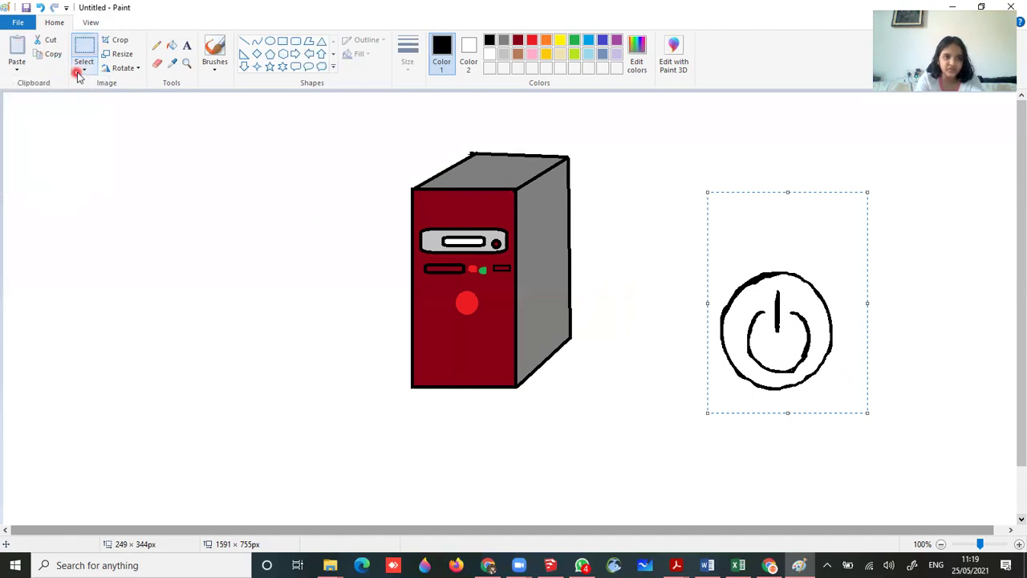
left_click(78, 74)
left_click(58, 185)
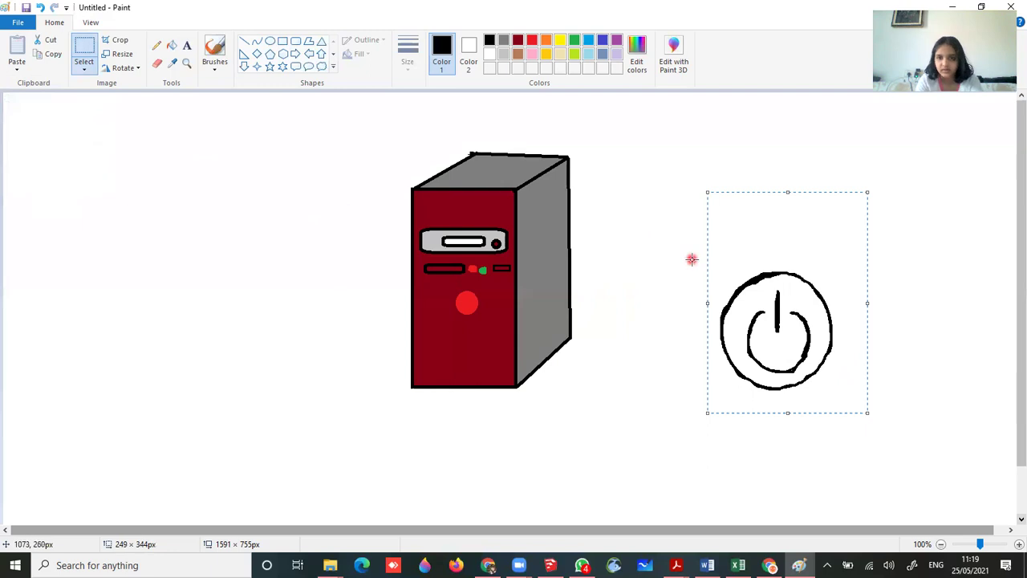
left_click(667, 249)
left_click_drag(671, 231, 902, 457)
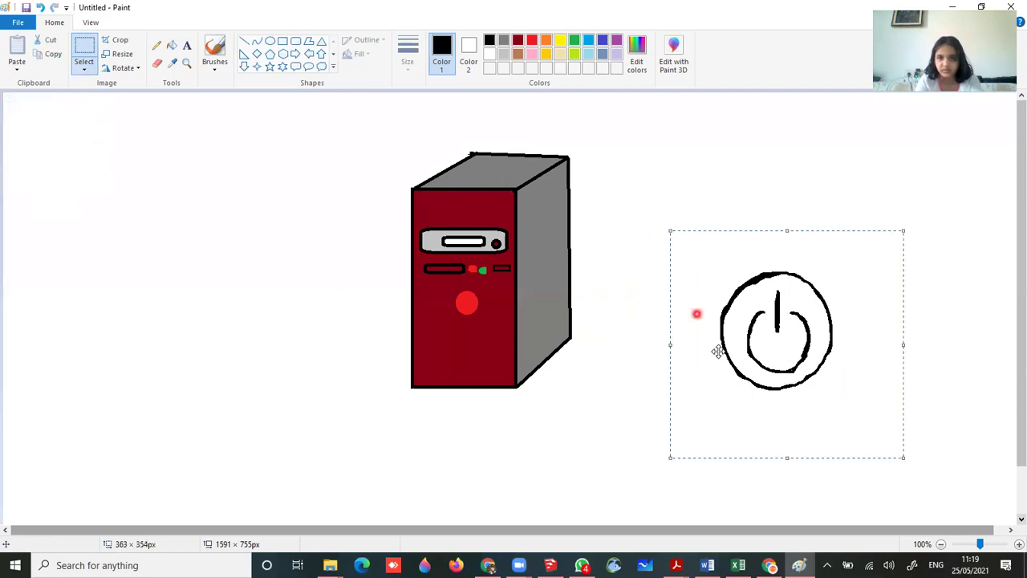
left_click_drag(791, 363, 822, 353)
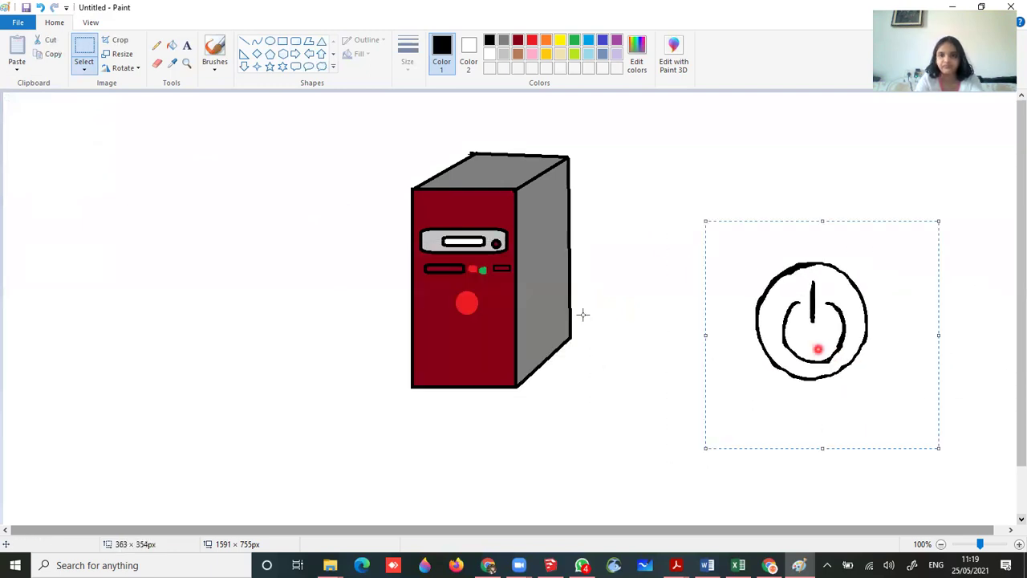
Step: Deselect the icon in place and turn on transparent selection so white is ignored
left_click(87, 67)
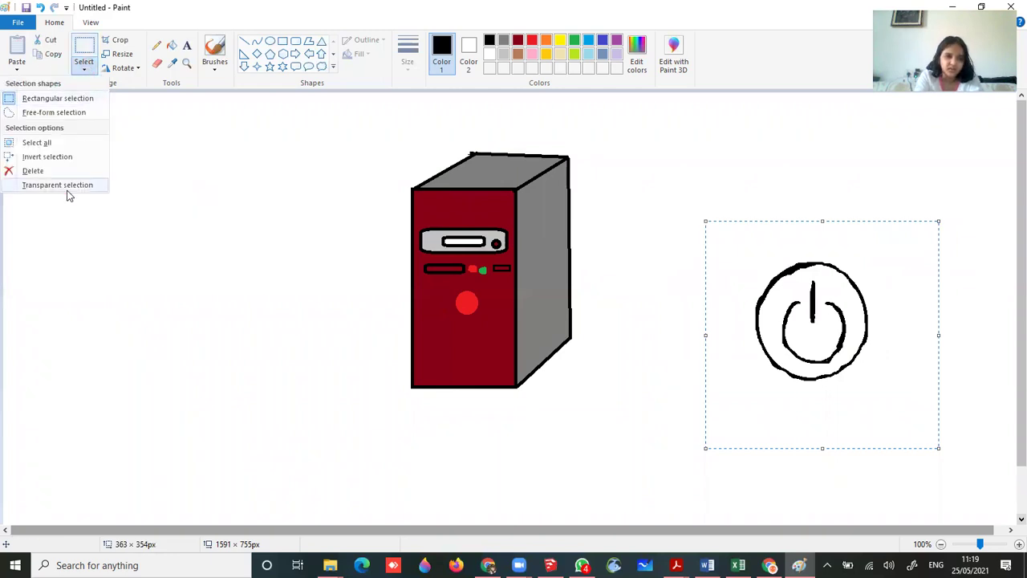
left_click(69, 186)
left_click_drag(656, 192, 815, 352)
left_click(630, 226)
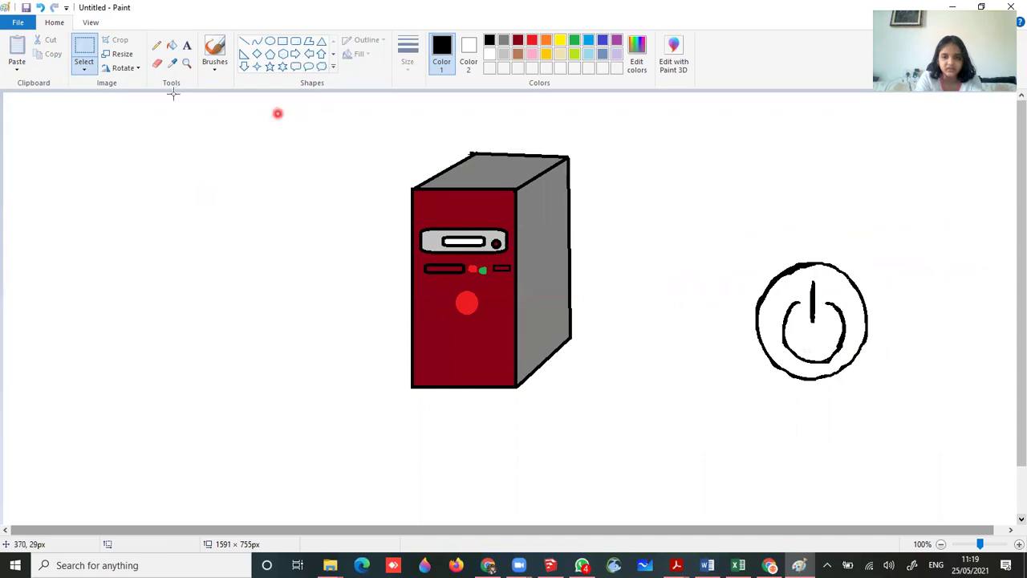
left_click(85, 68)
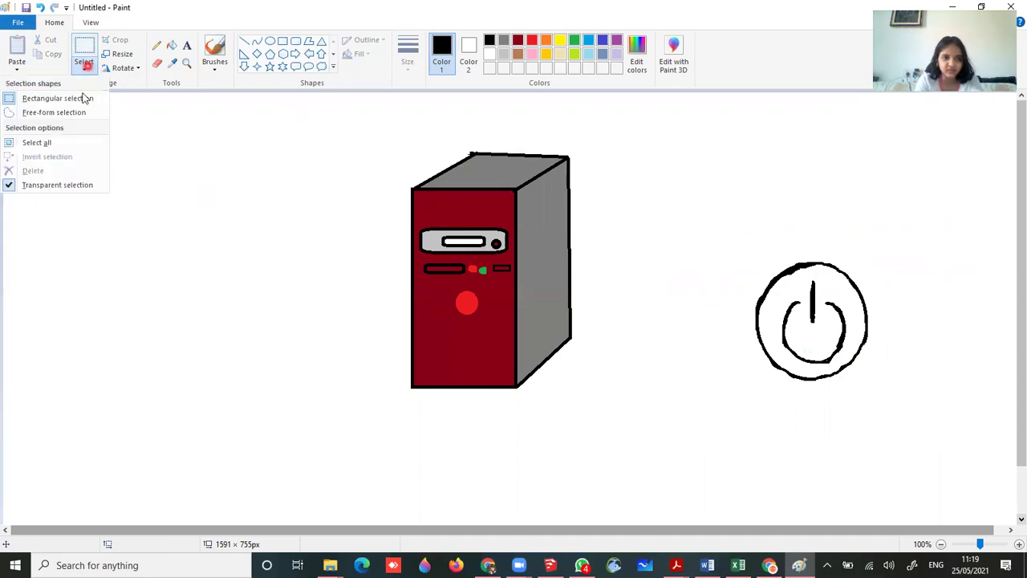
left_click(70, 185)
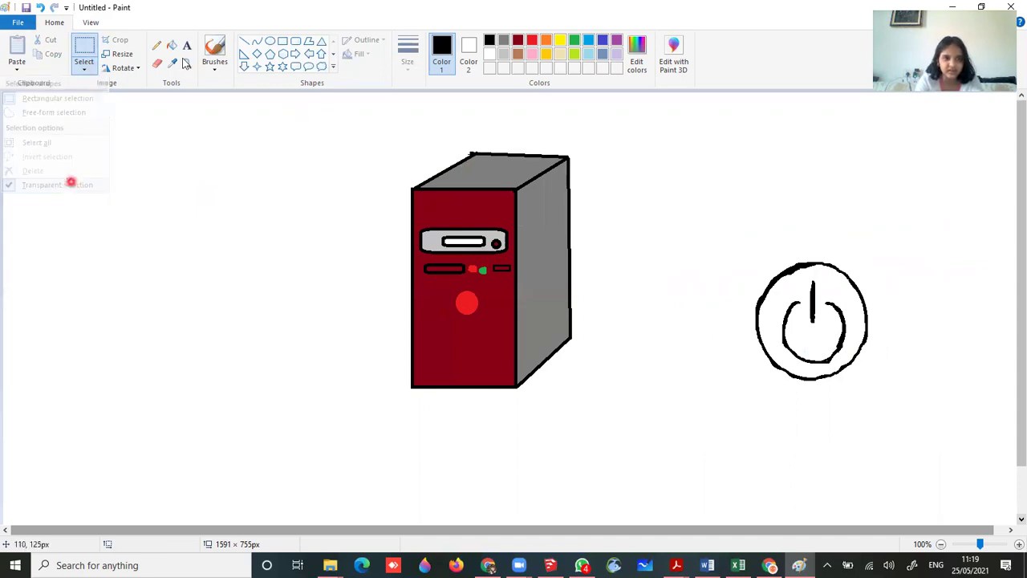
left_click(83, 69)
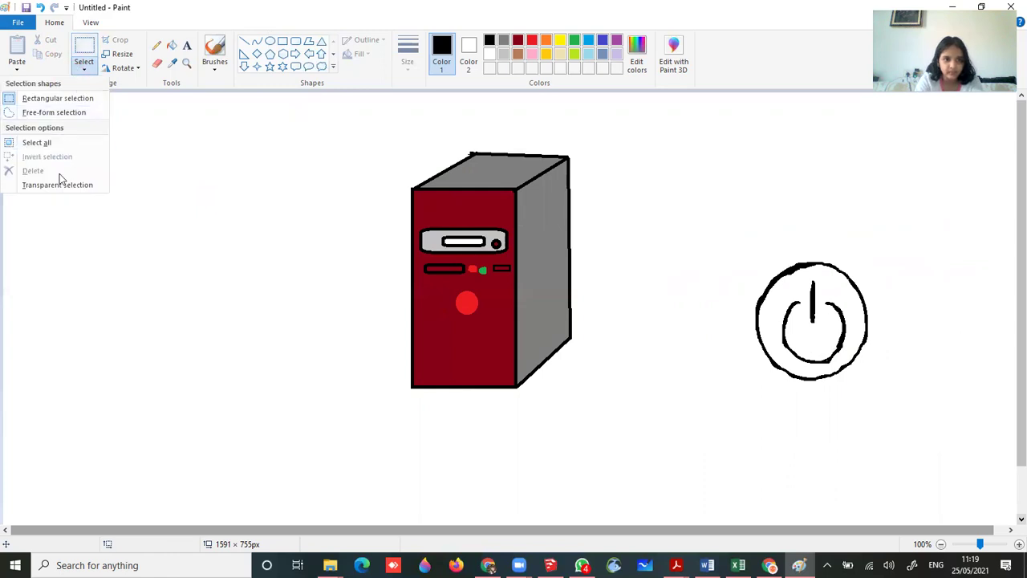
left_click(12, 187)
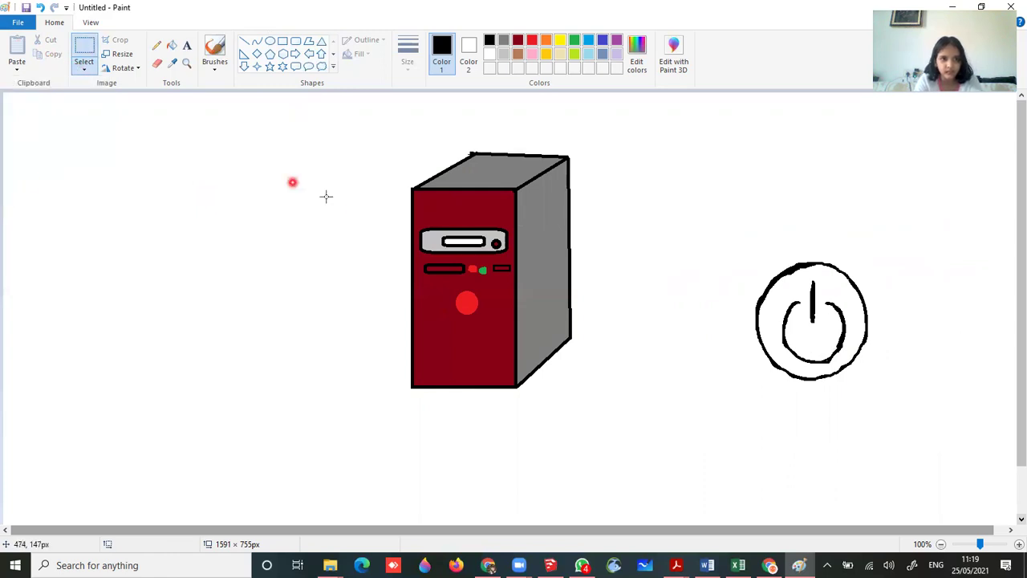
Step: Move the power symbol onto the tower's front, shrink it to about 96×118 px below the red dot
left_click_drag(768, 188, 897, 449)
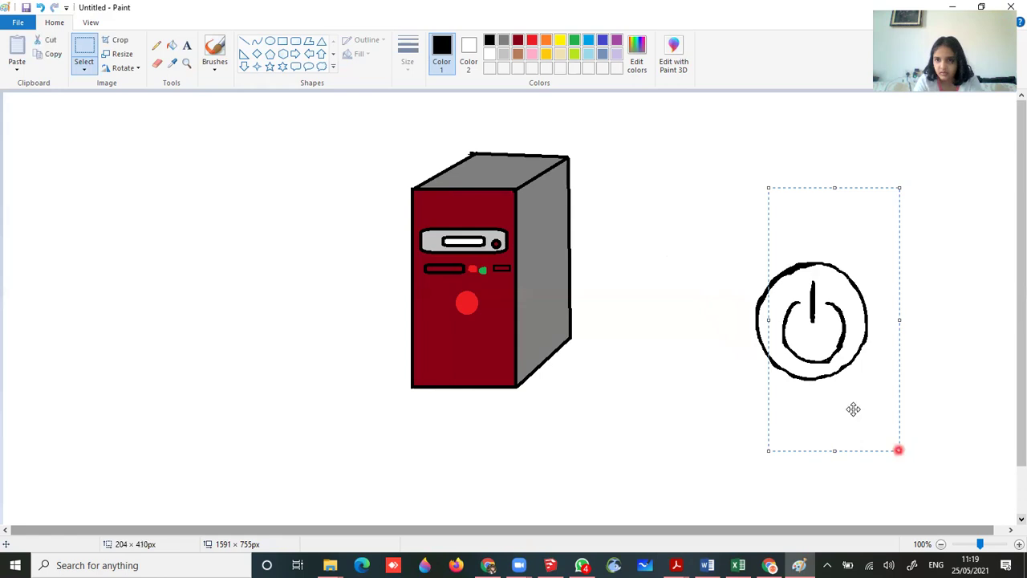
mouse_move(803, 315)
left_mouse_down()
mouse_move(727, 337)
mouse_move(801, 315)
left_mouse_up()
left_click(676, 259)
left_click_drag(698, 181, 782, 363)
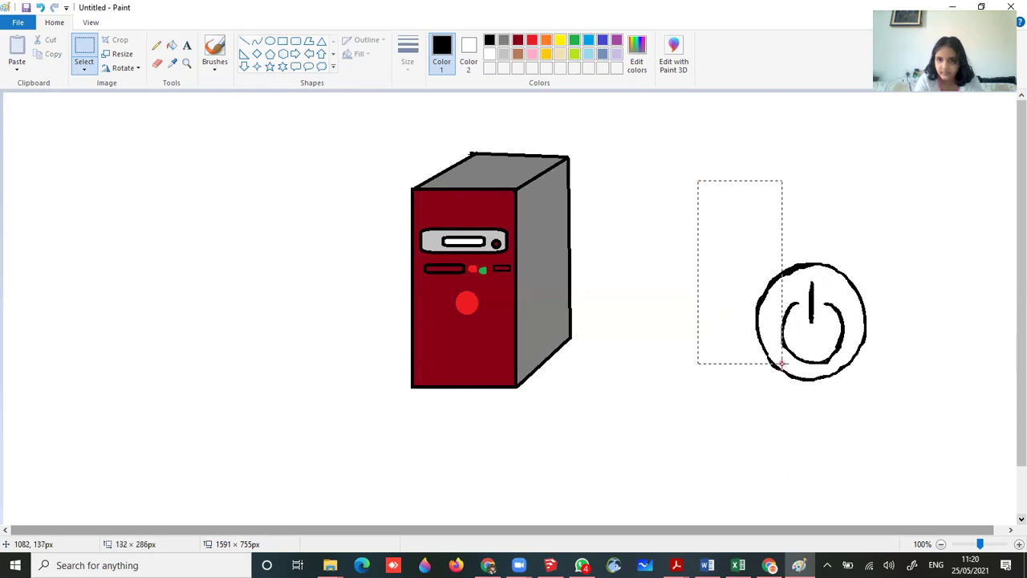
left_click_drag(877, 397, 877, 396)
left_click_drag(819, 336, 469, 343)
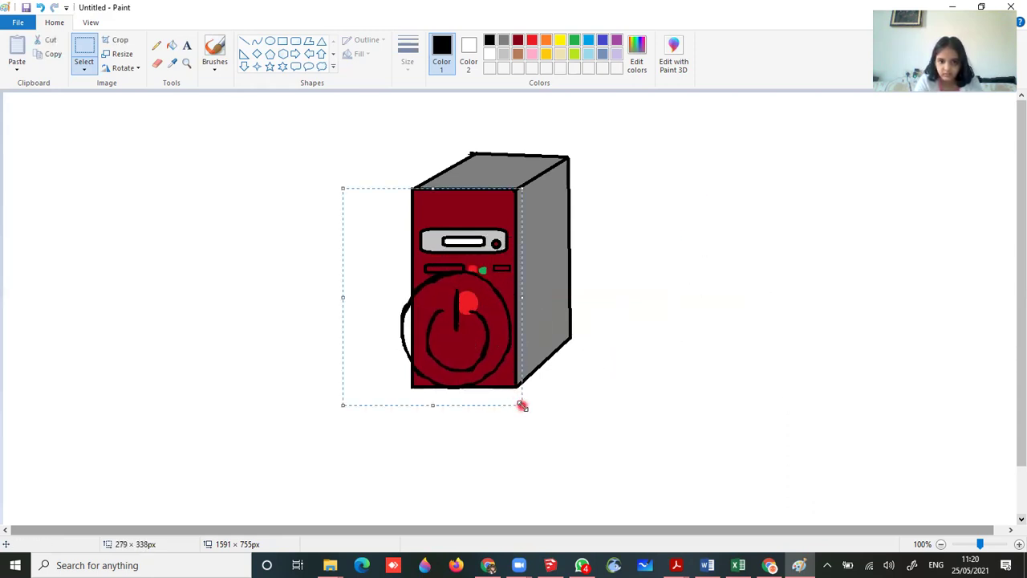
left_click_drag(522, 405, 461, 350)
left_click(749, 374)
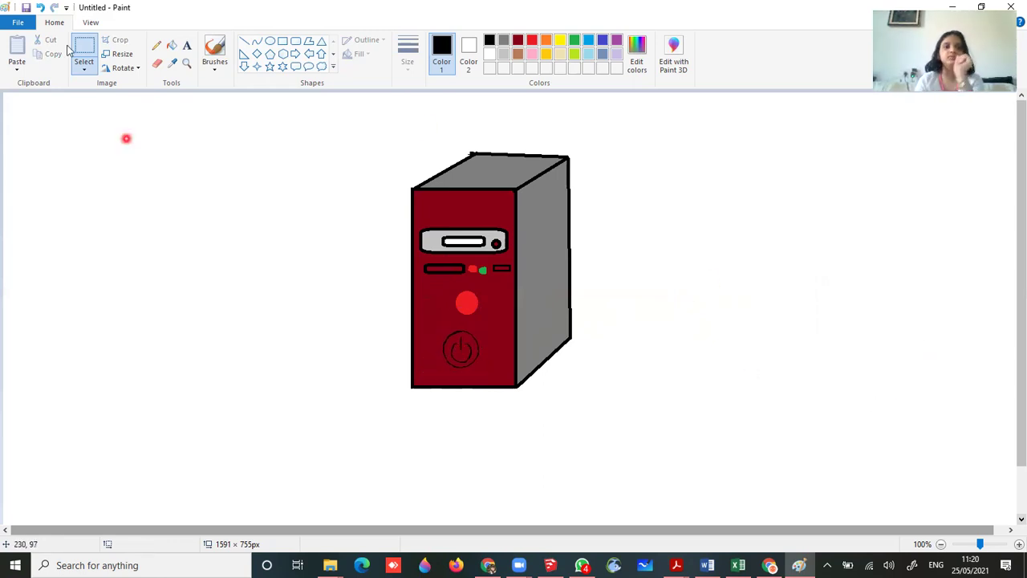
Step: Add a text box under the tower and set a custom magenta colour (Lum 93; RGB 198, 0, 99)
left_click(189, 46)
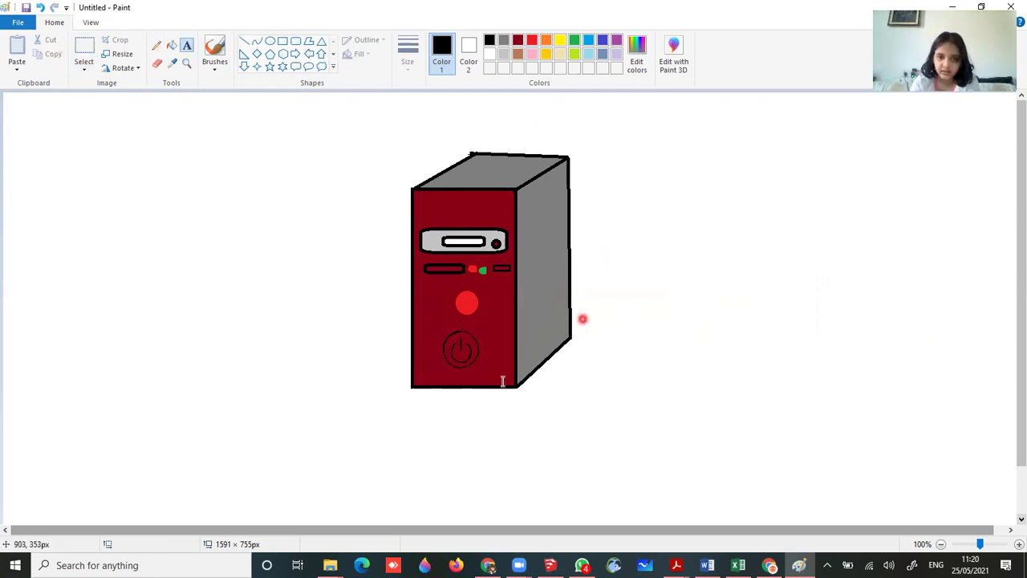
left_click(324, 426)
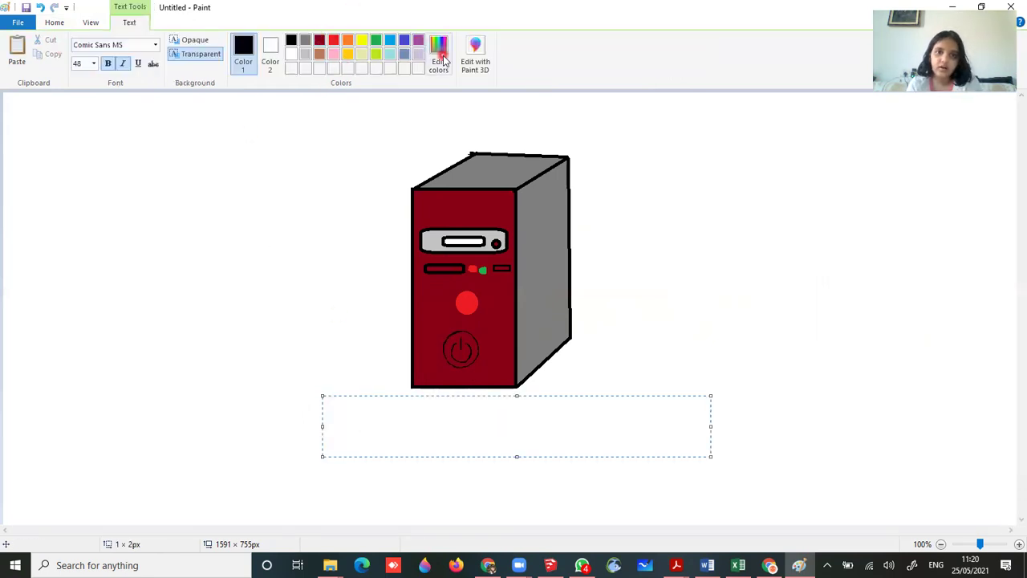
left_click(440, 56)
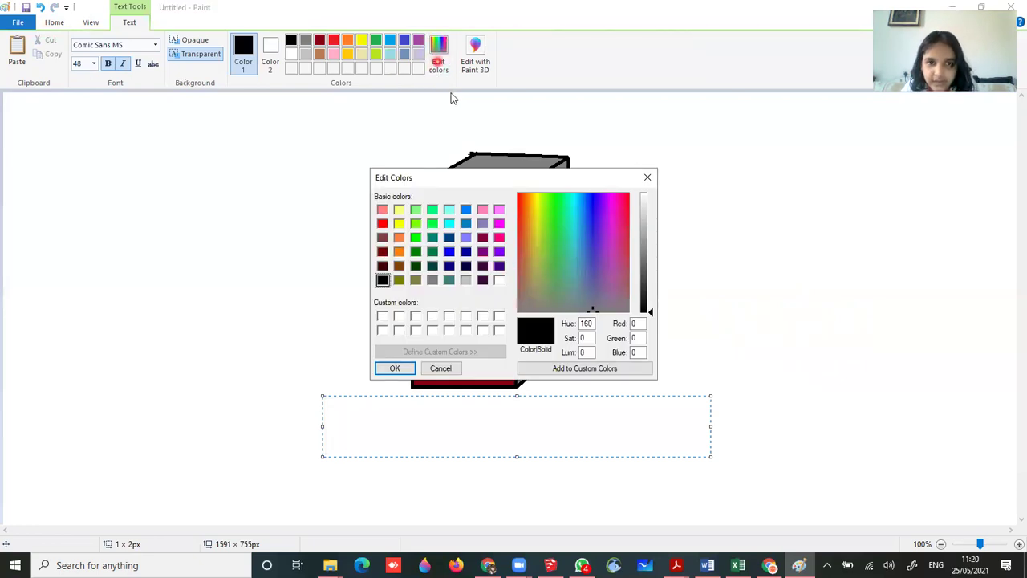
left_click(499, 239)
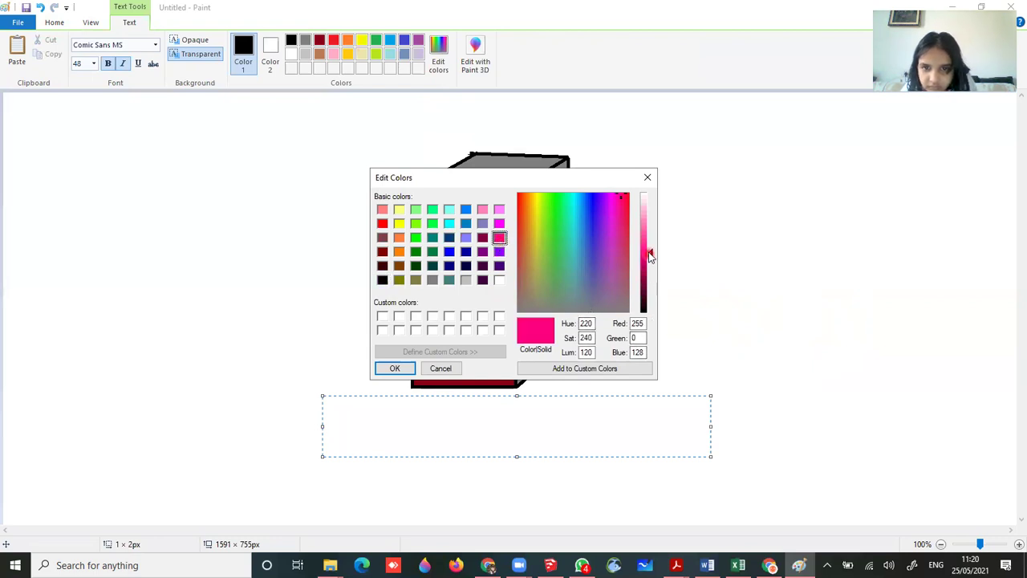
mouse_move(651, 265)
left_mouse_down()
mouse_move(650, 220)
mouse_move(650, 291)
mouse_move(650, 275)
left_mouse_up()
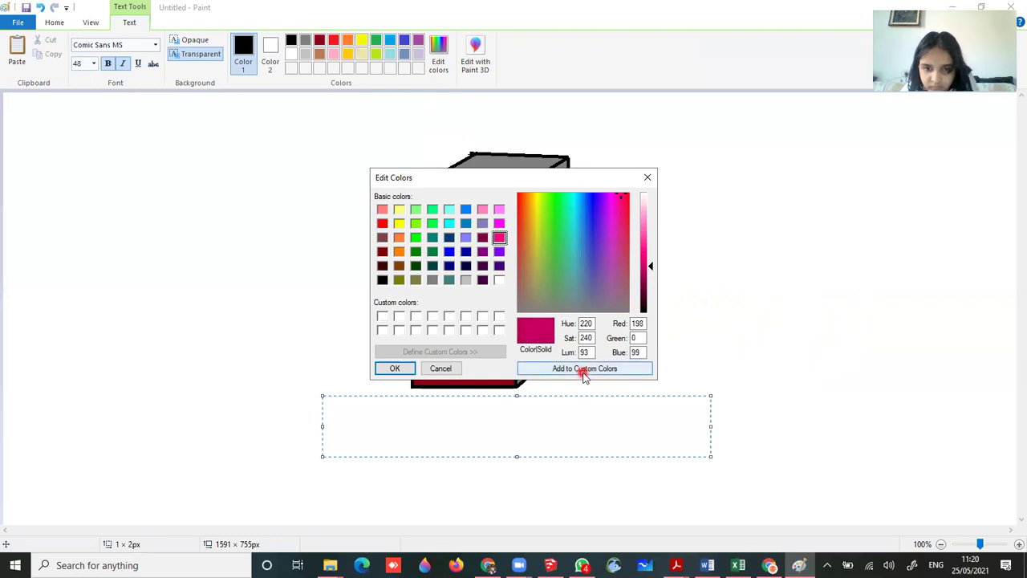
left_click(583, 372)
left_click(393, 368)
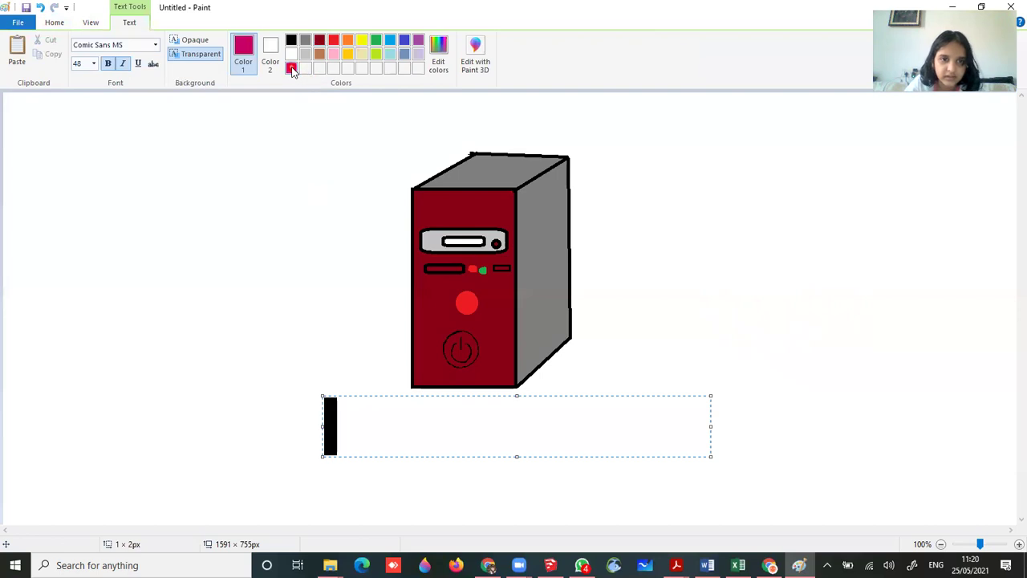
Step: Try Brush Script MT with the trial text 'CPU', then erase it
mouse_move(335, 432)
left_mouse_down()
mouse_move(323, 428)
mouse_move(340, 431)
left_mouse_up()
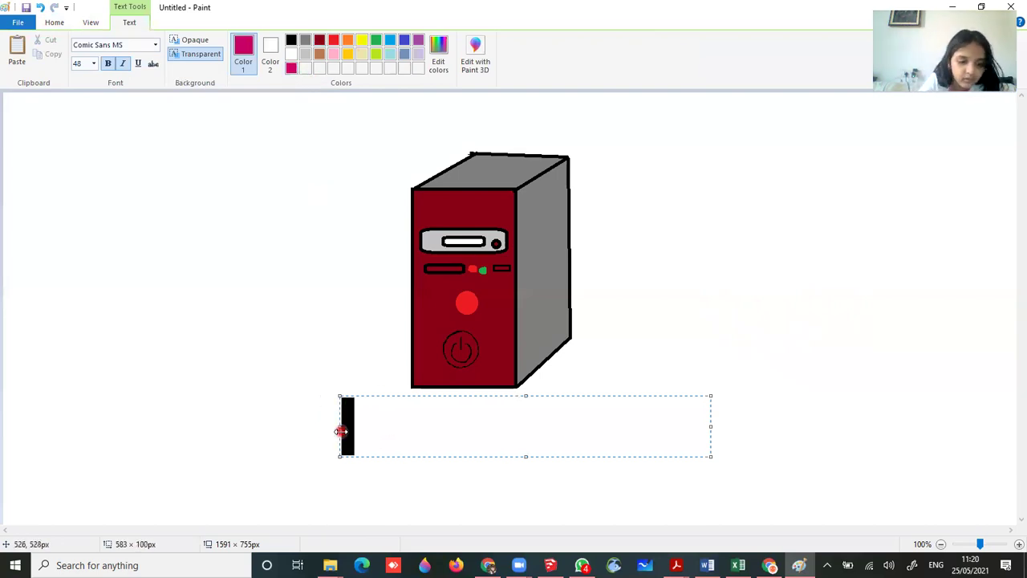
left_click(152, 46)
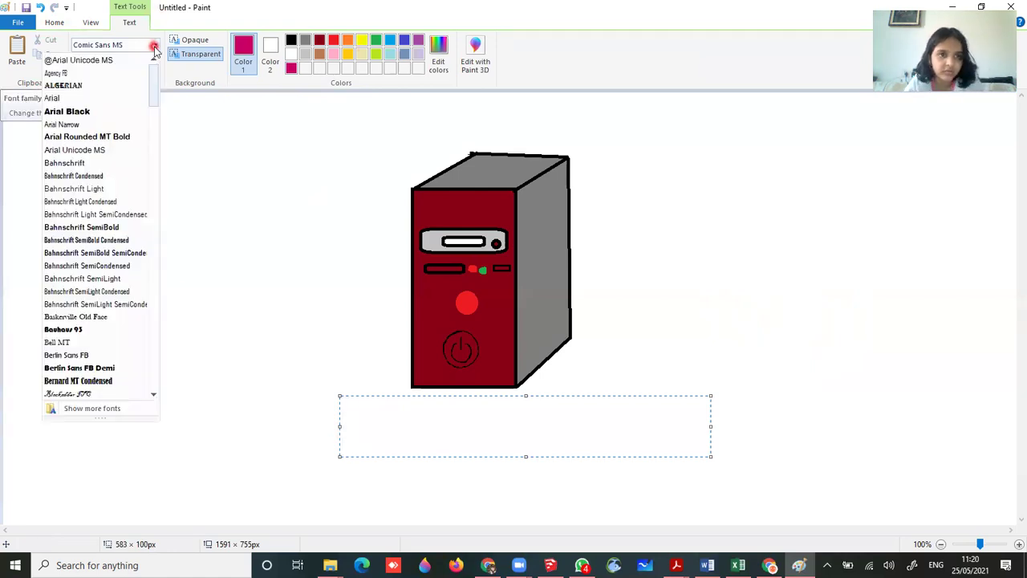
scroll(136, 72, "down", 6)
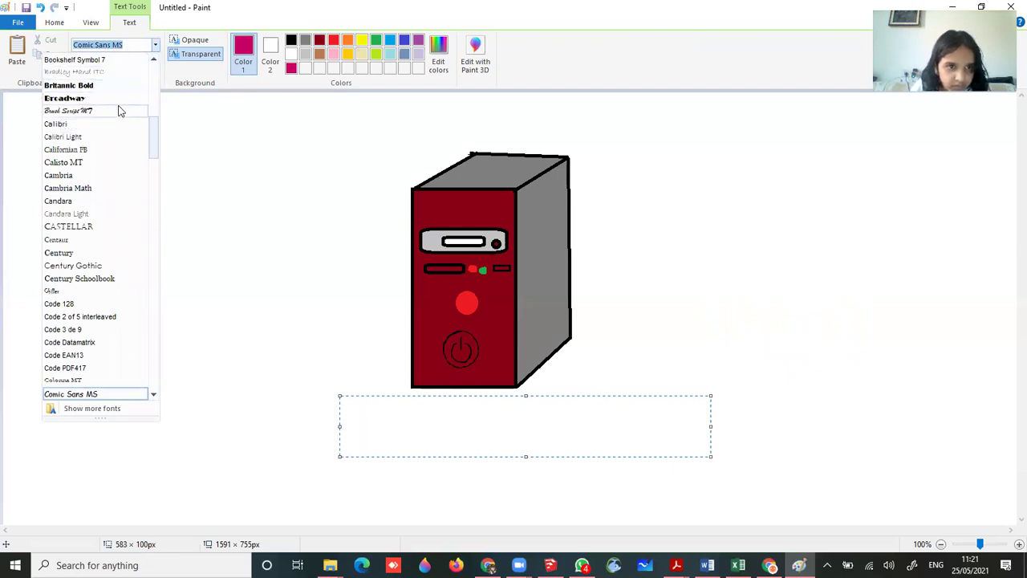
left_click(118, 110)
type("CP")
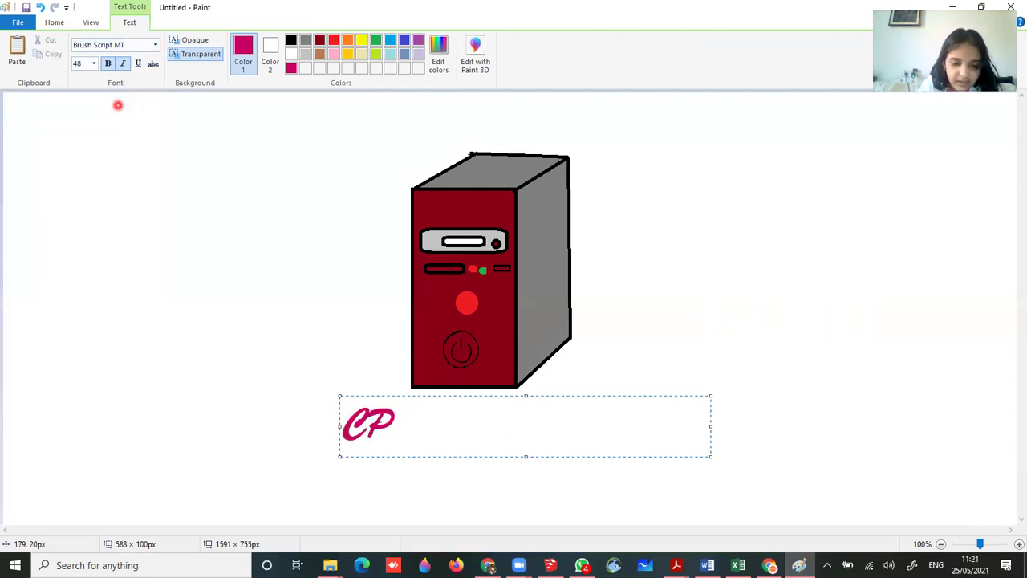
type("U")
key("BackSpace")
key("BackSpace")
key("BackSpace")
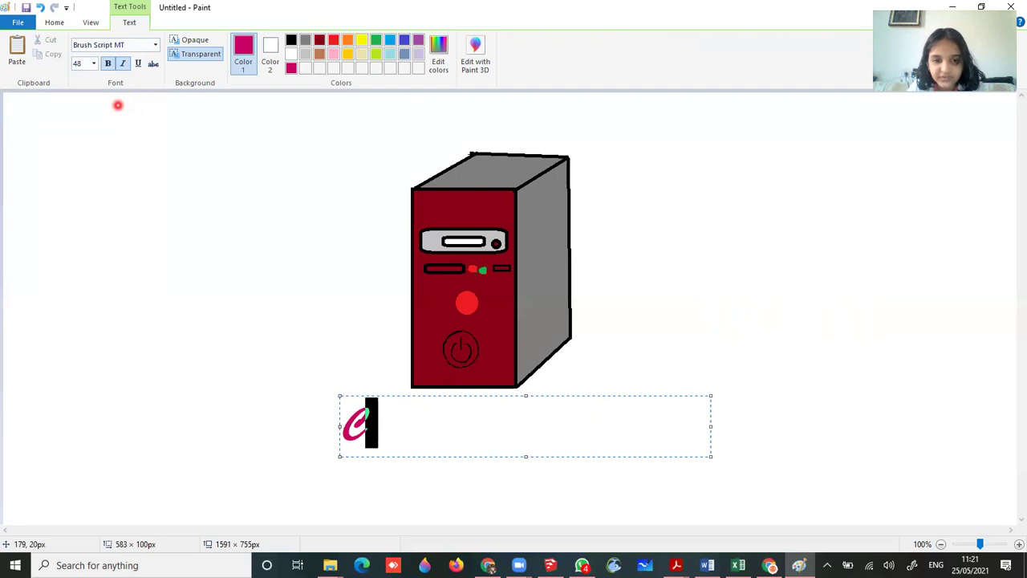
Step: Try Bradley Hand ITC with 'CPU', then erase it
left_click(155, 45)
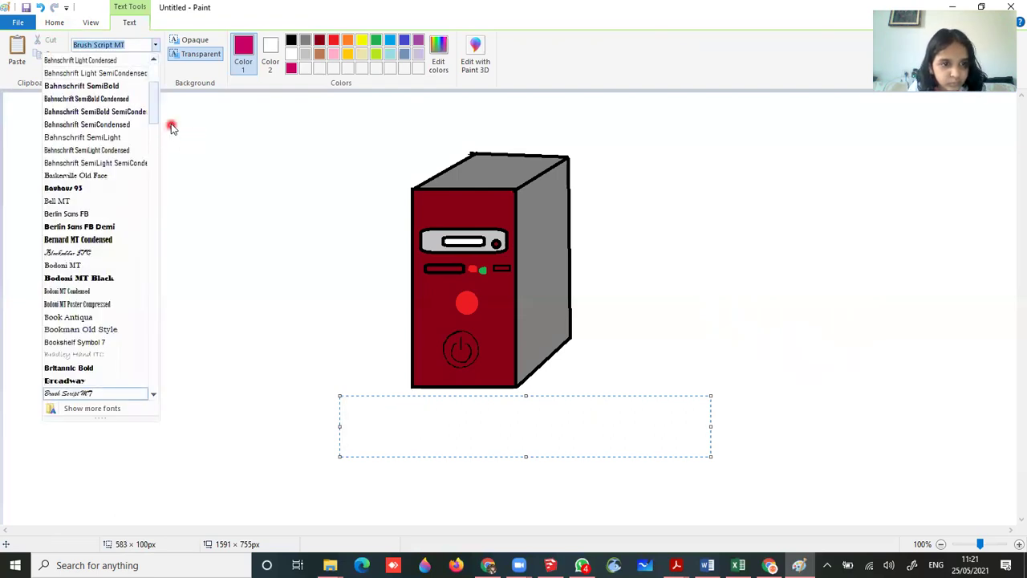
left_click(141, 354)
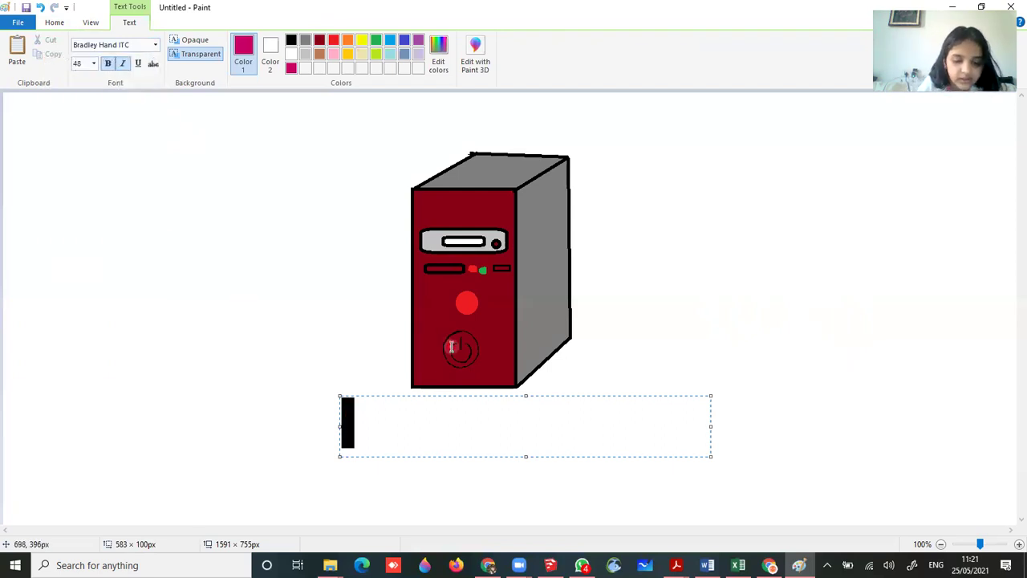
type("CP")
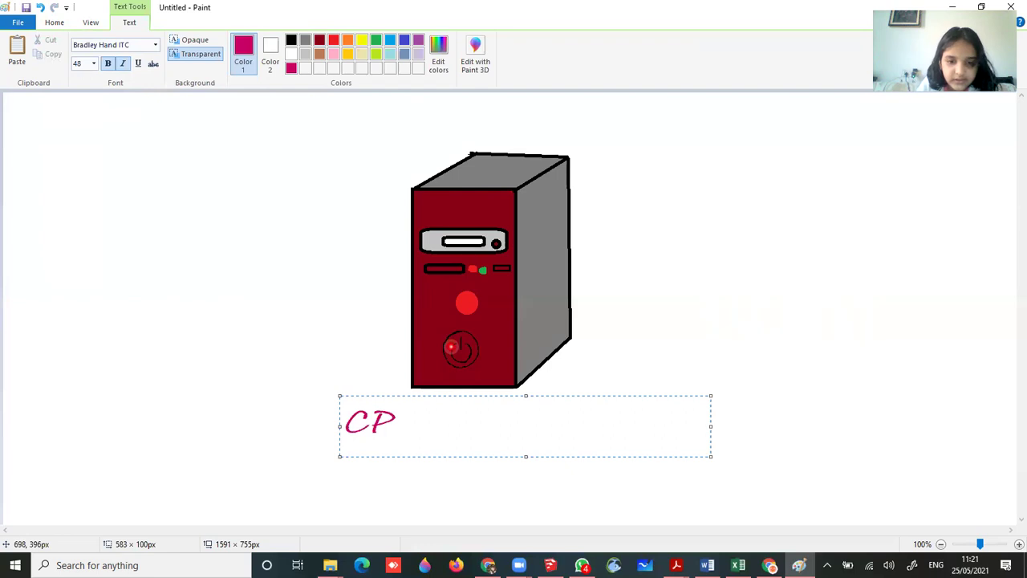
type("U")
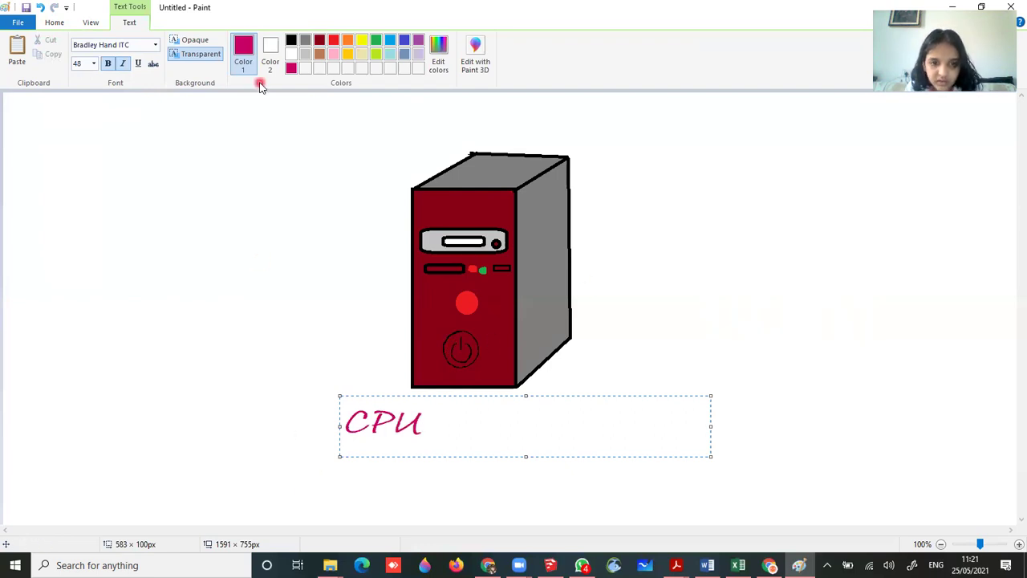
key("BackSpace")
key("BackSpace")
key("BackSpace")
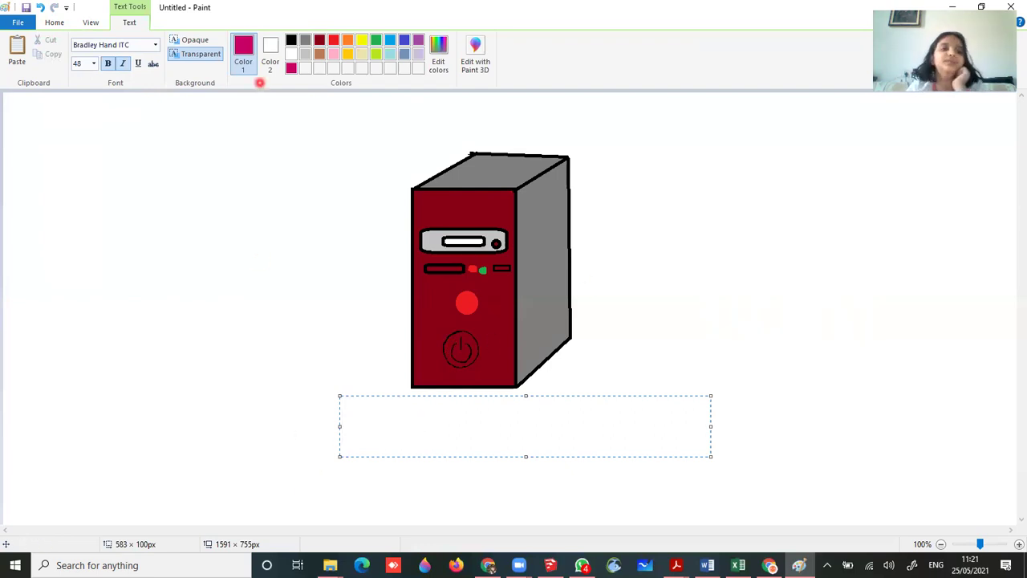
Step: Try Edwardian Script ITC with a trial letter K, then erase it
left_click(158, 46)
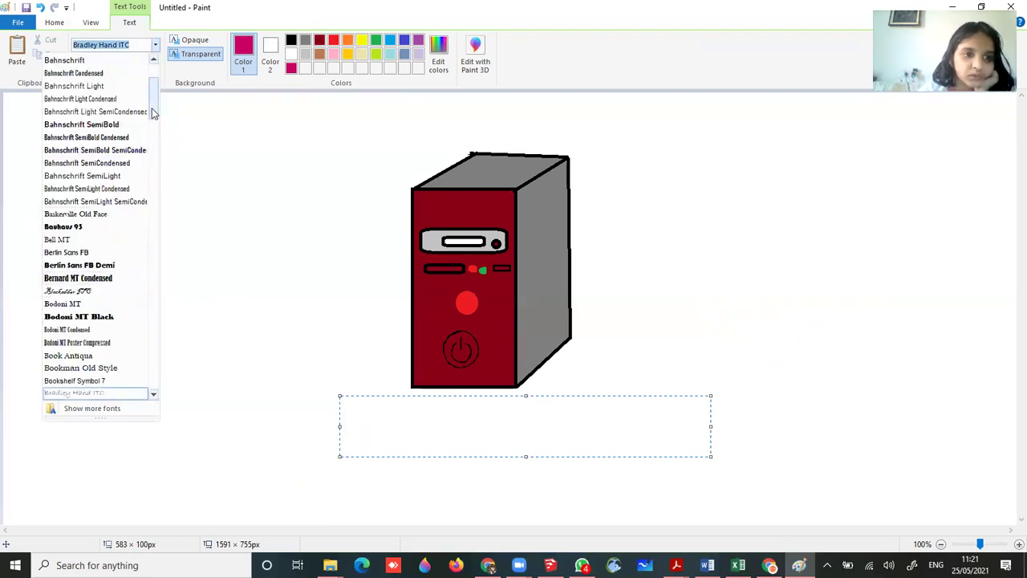
scroll(154, 107, "up", 2)
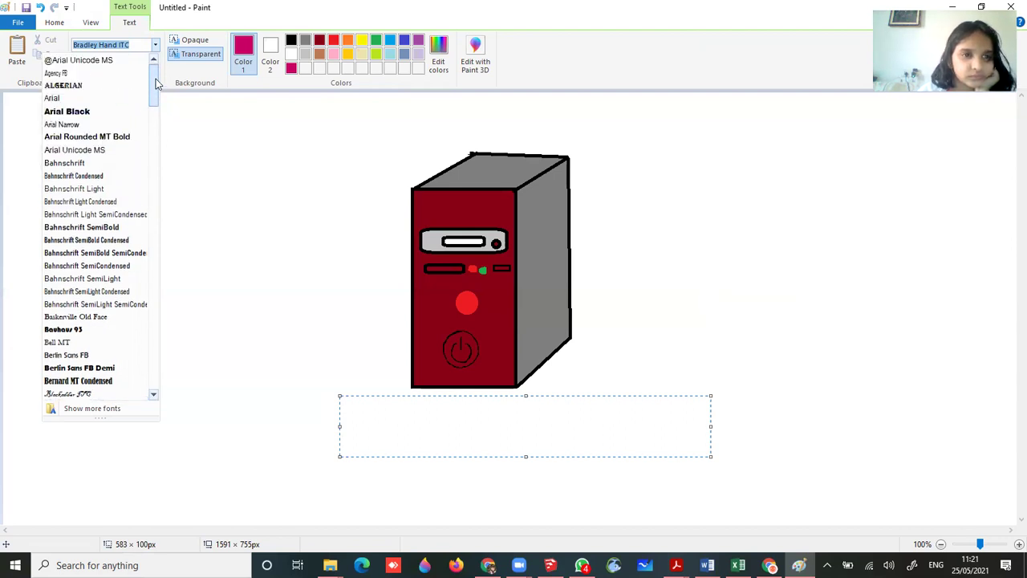
scroll(153, 110, "down", 2)
left_click_drag(153, 110, 141, 182)
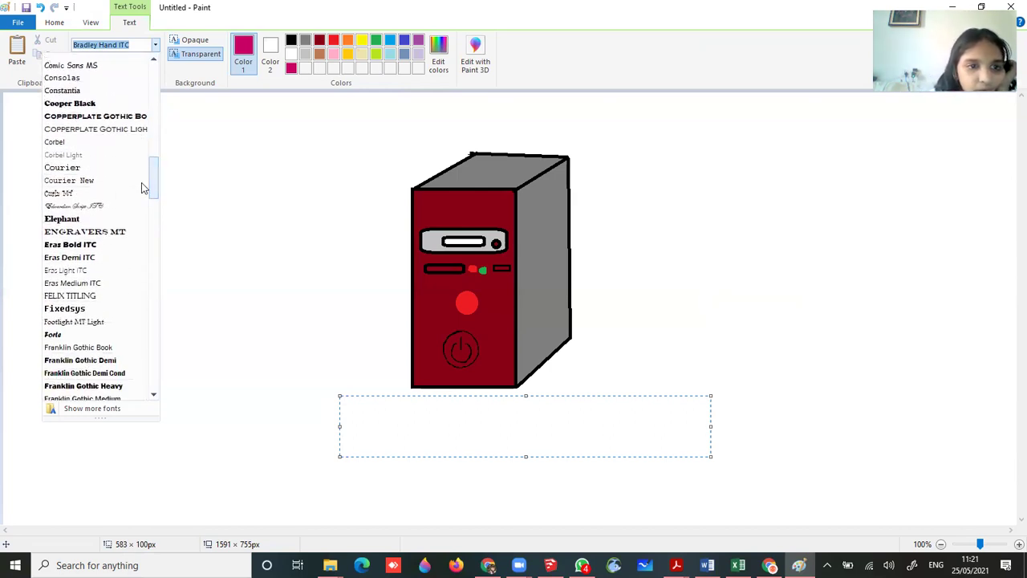
left_click(99, 206)
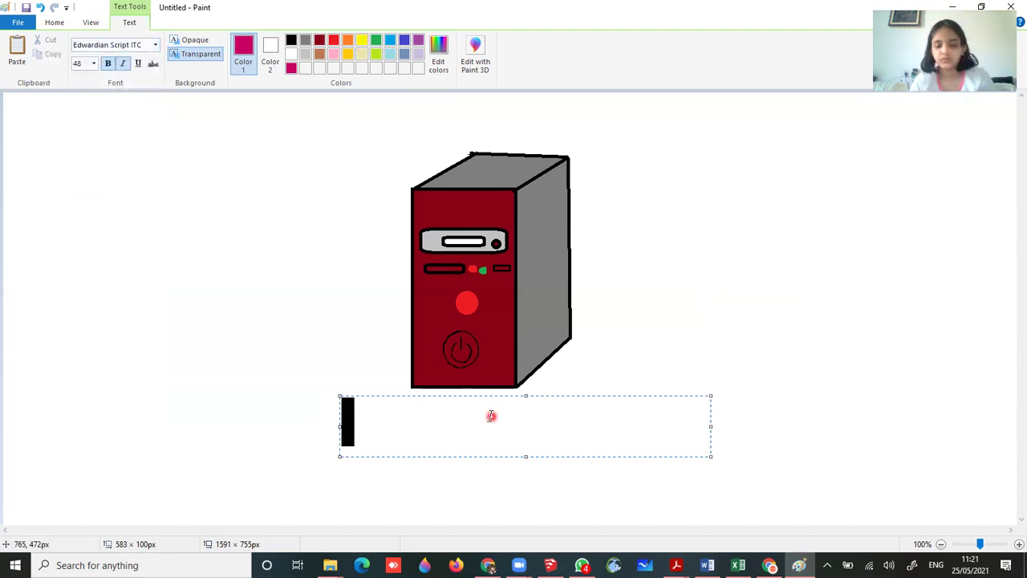
type("K")
key("BackSpace")
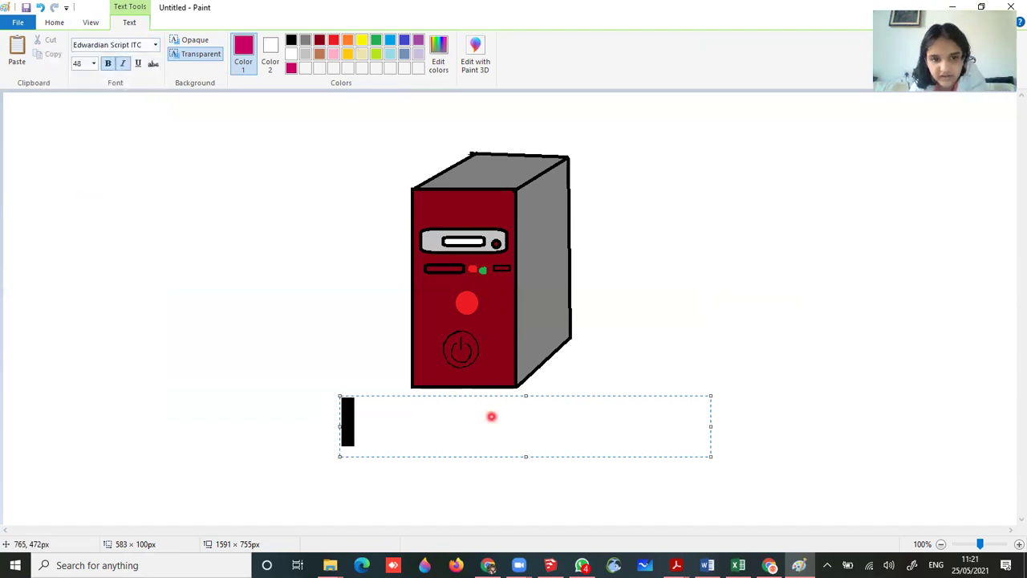
left_click(154, 45)
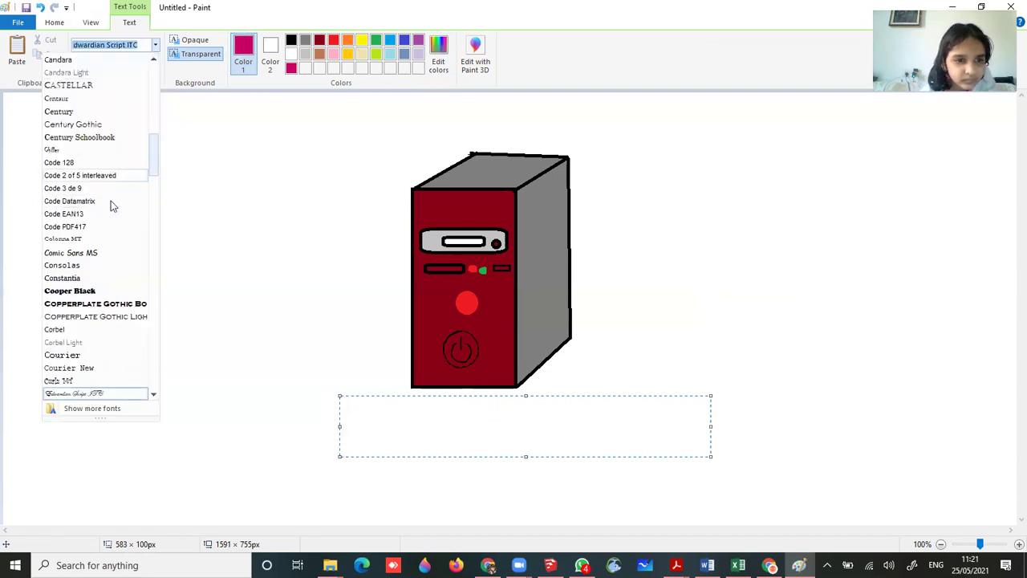
Step: Switch the font to Curlz MT, set size 72 and type 'CPU' under the tower
left_click(80, 380)
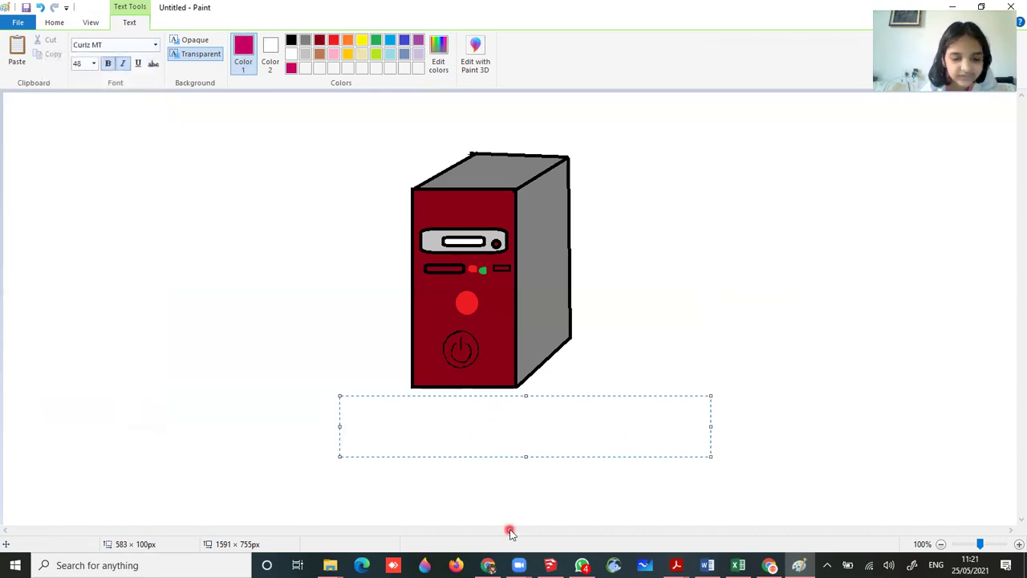
type("CP")
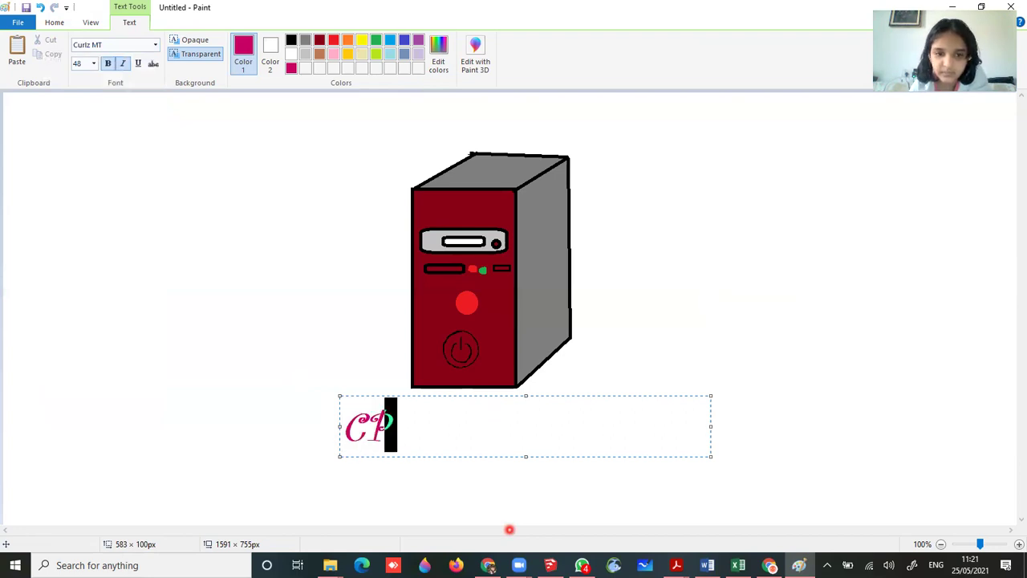
type("U")
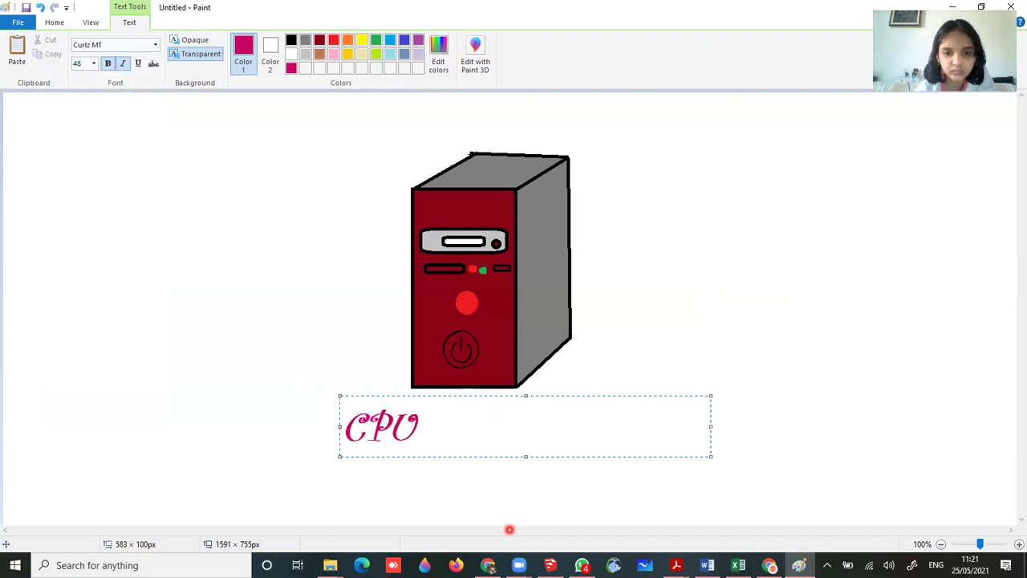
left_click(94, 64)
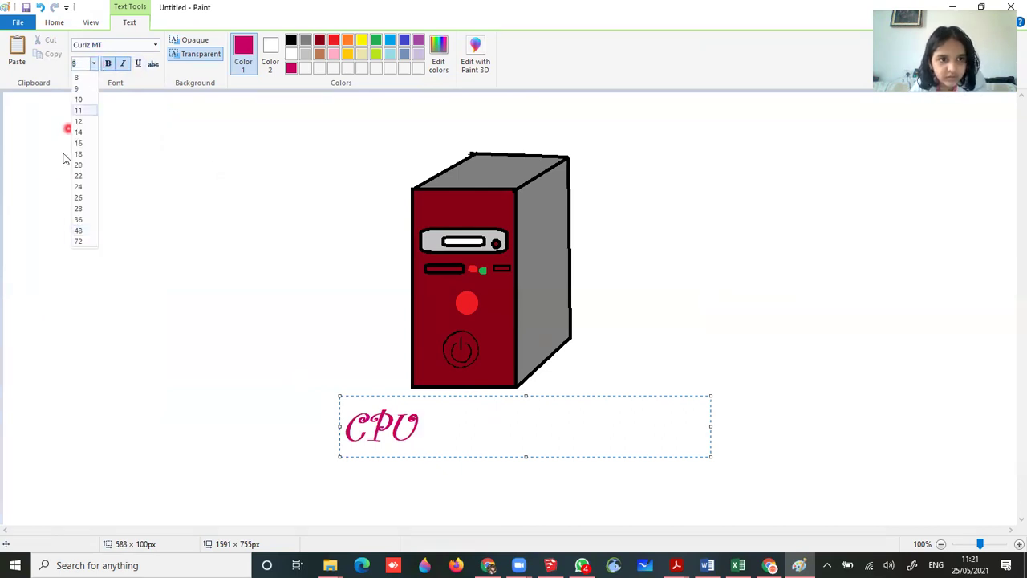
left_click(78, 230)
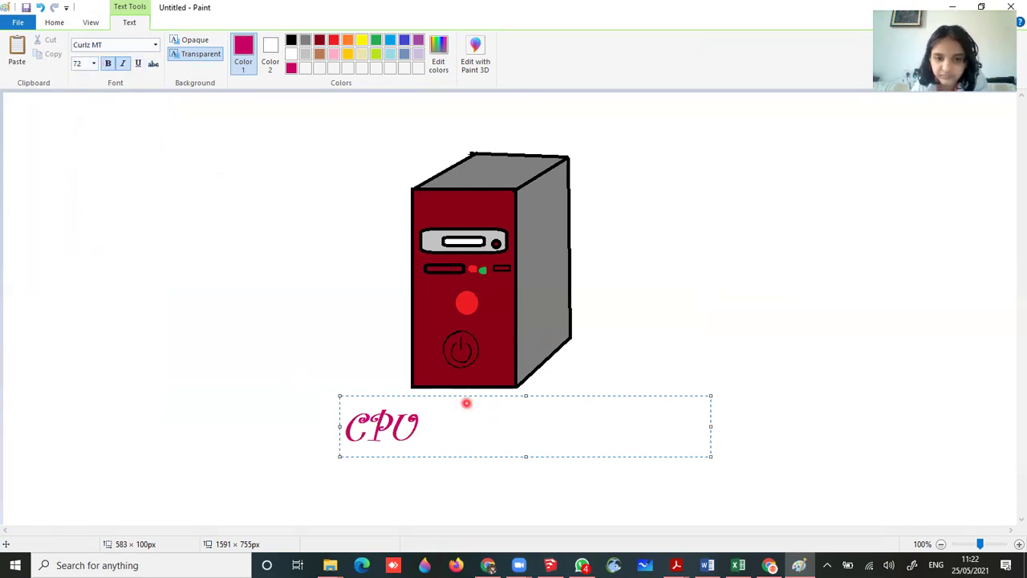
key("BackSpace")
key("BackSpace")
key("BackSpace")
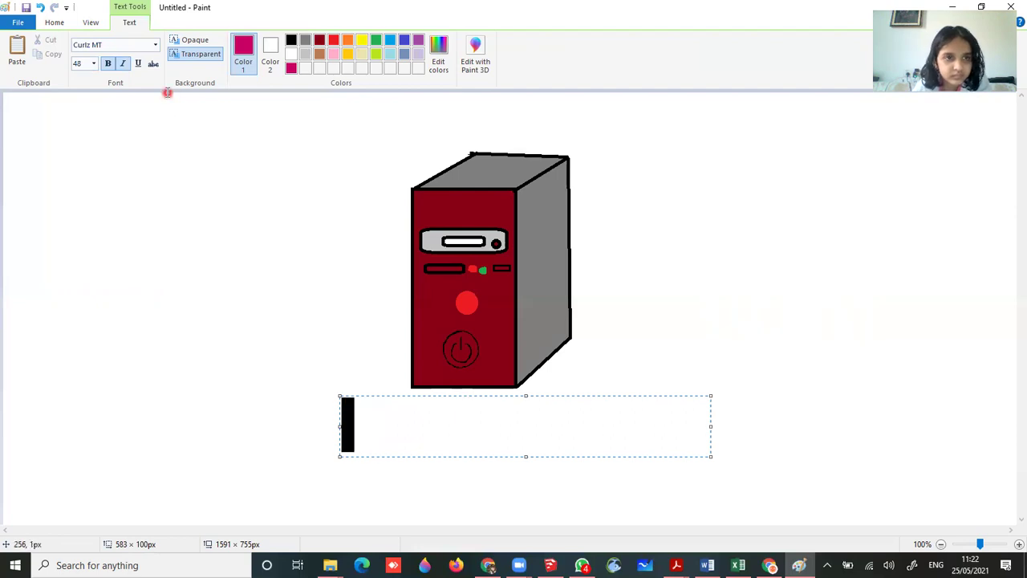
left_click(94, 67)
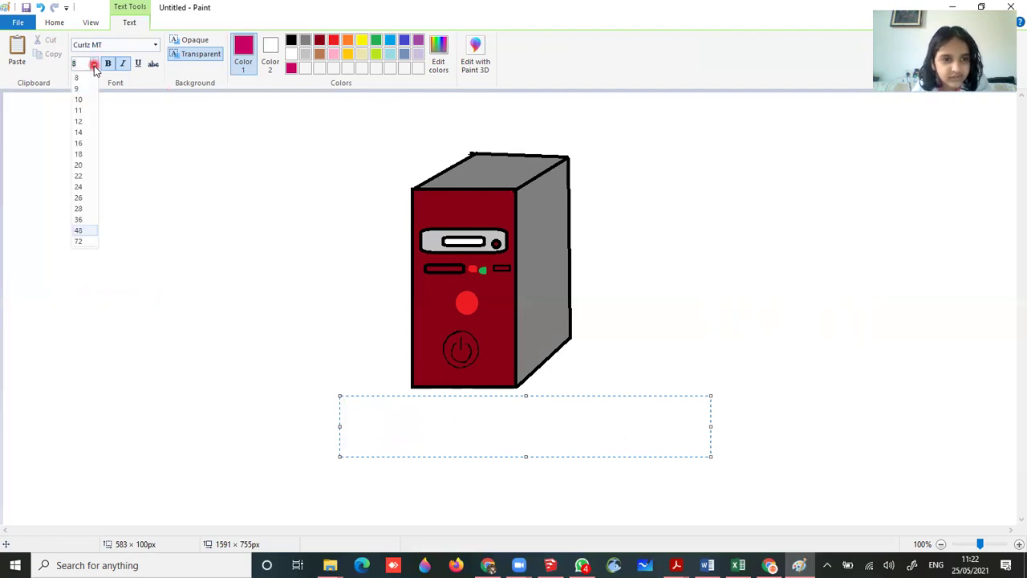
left_click(87, 233)
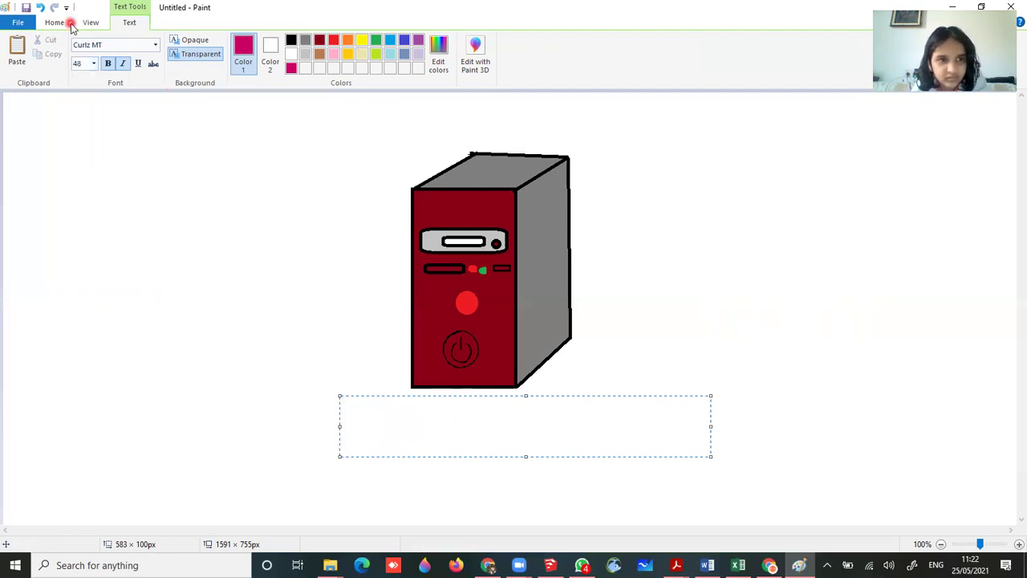
left_click(94, 68)
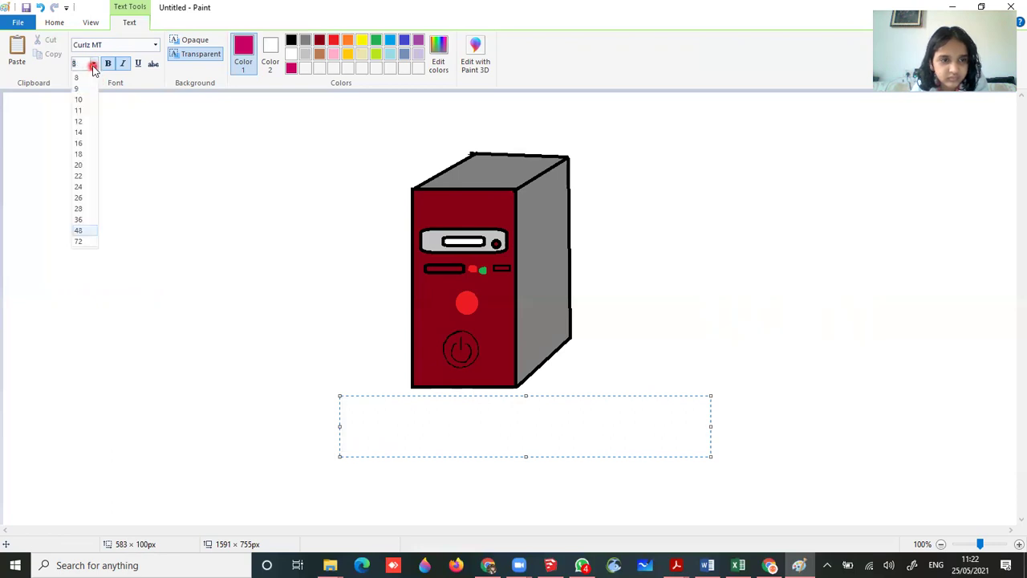
left_click(84, 240)
type("C")
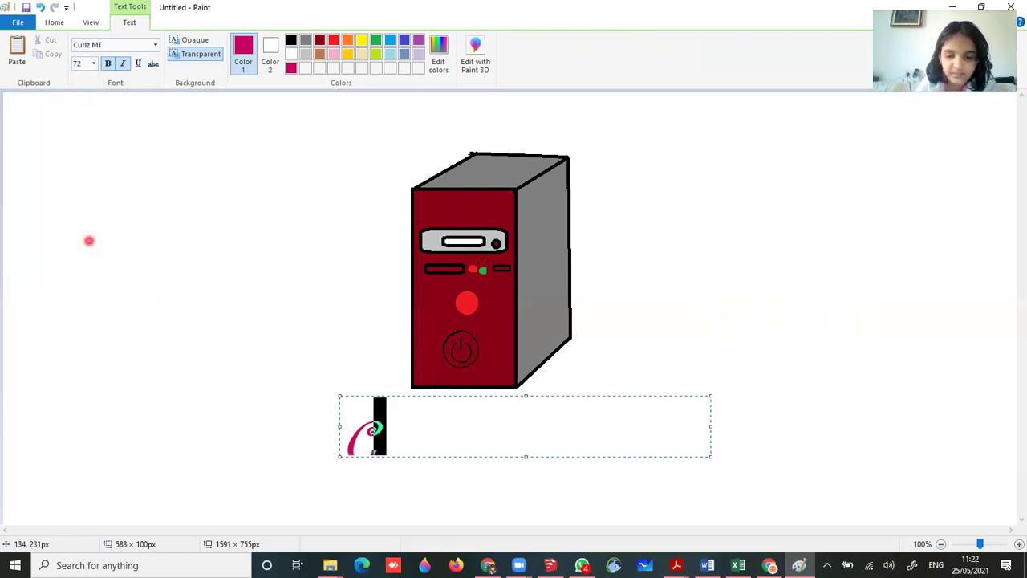
type("PU")
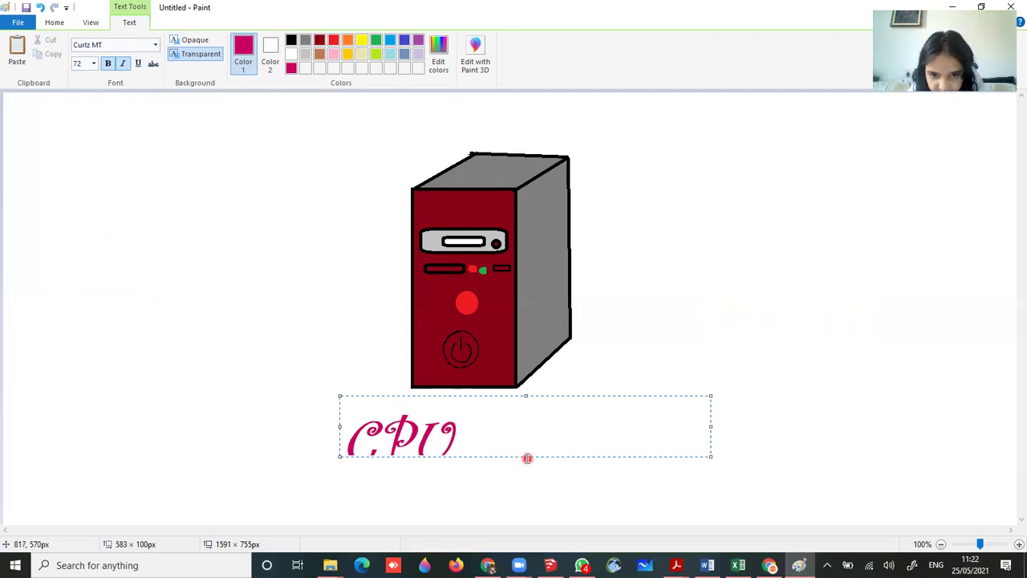
left_click_drag(527, 456, 526, 470)
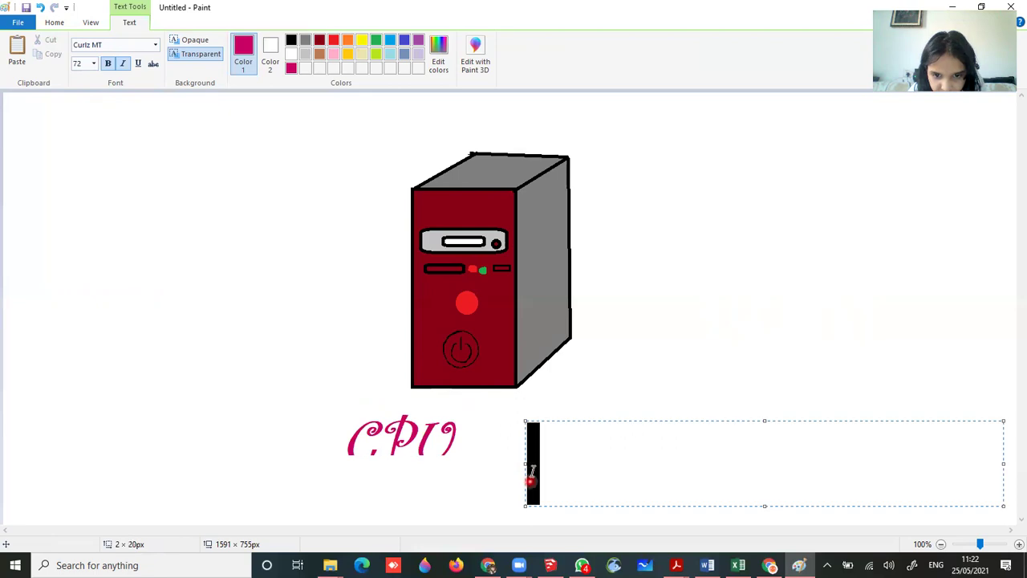
Step: Undo the rough caption and retype 'CPU' below the cabinet, shifted slightly right, then commit it
left_click(462, 454)
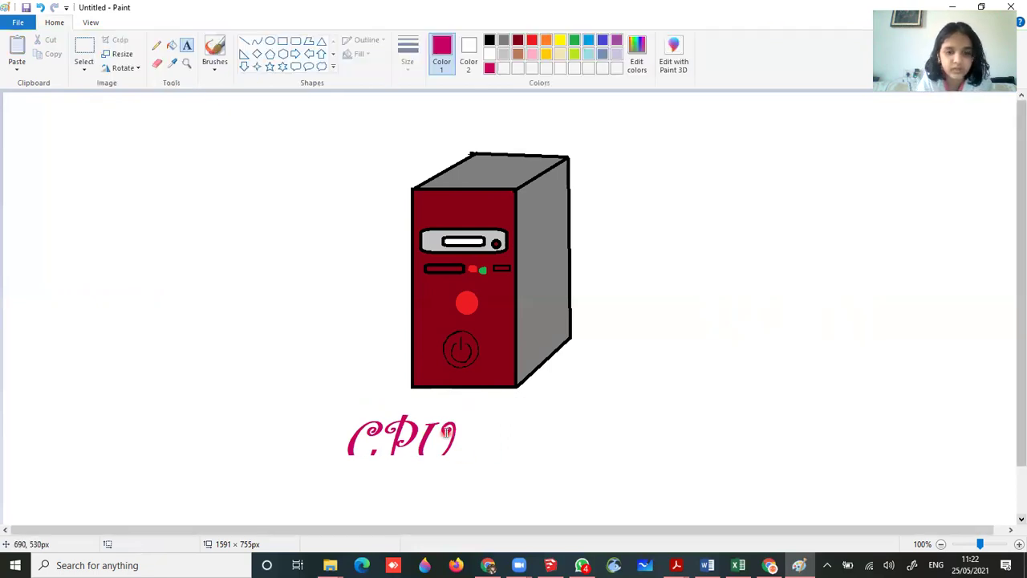
key("ctrl+z")
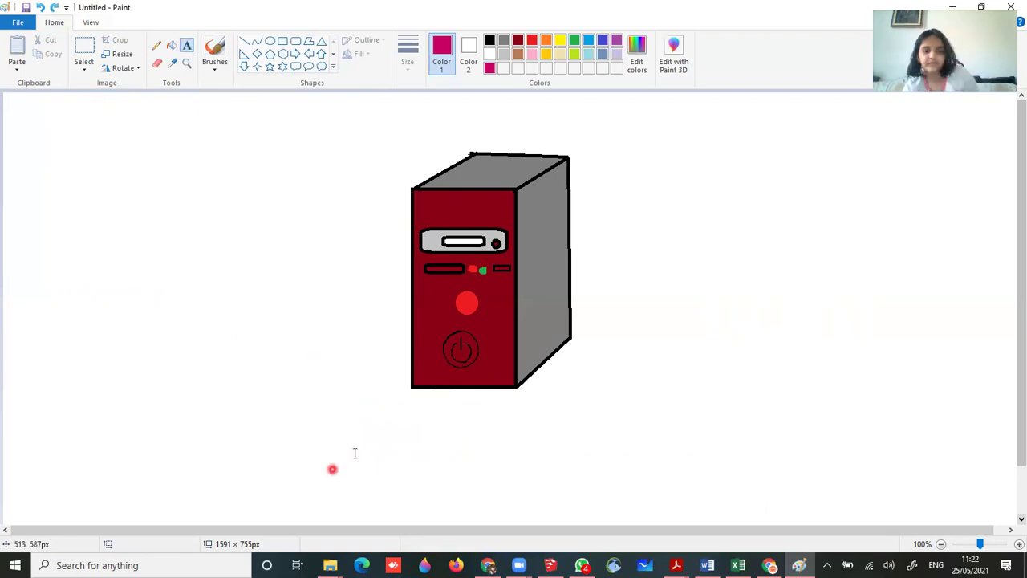
left_click(314, 437)
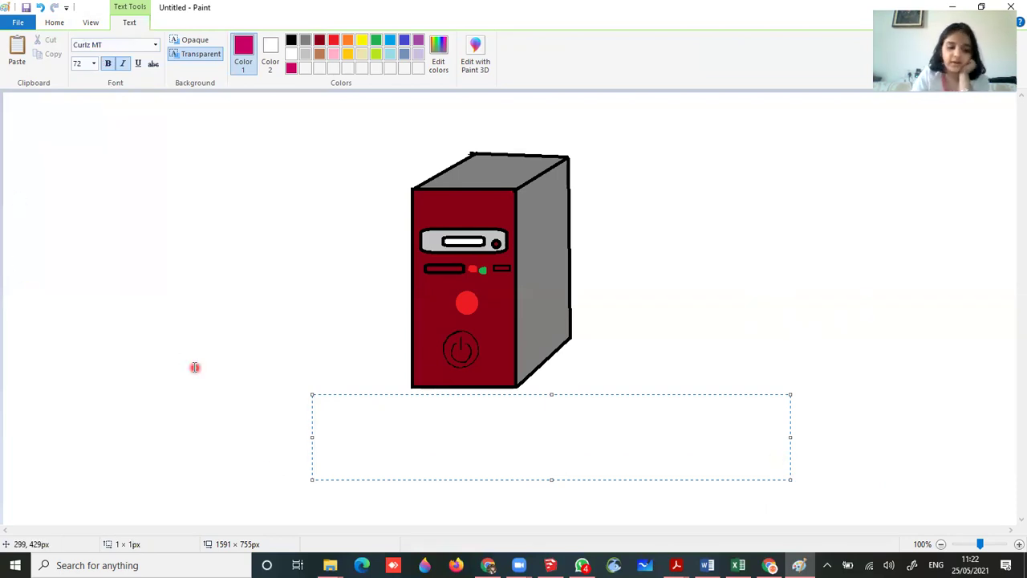
type("CPU")
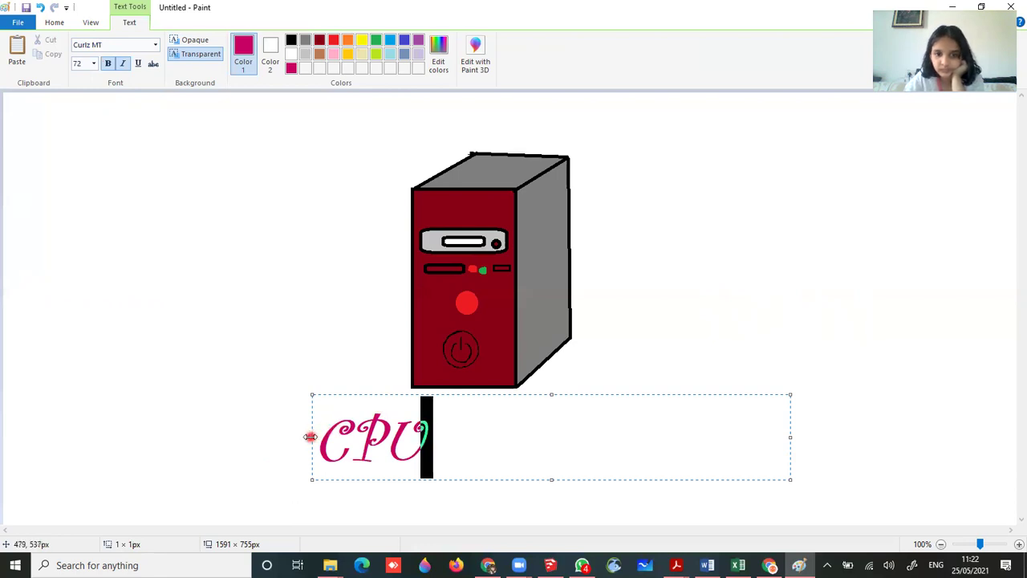
left_click_drag(310, 437, 383, 436)
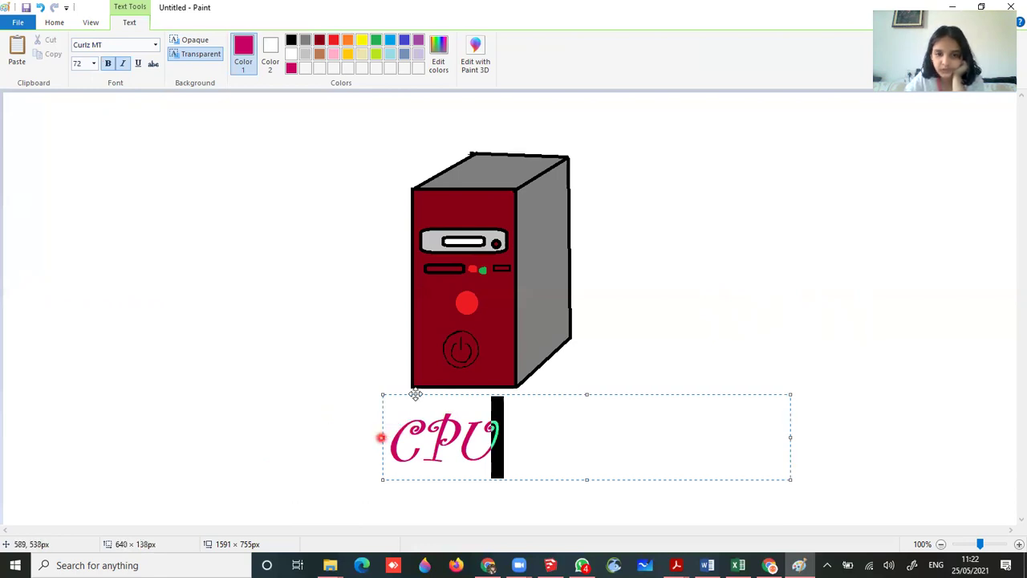
left_click(743, 315)
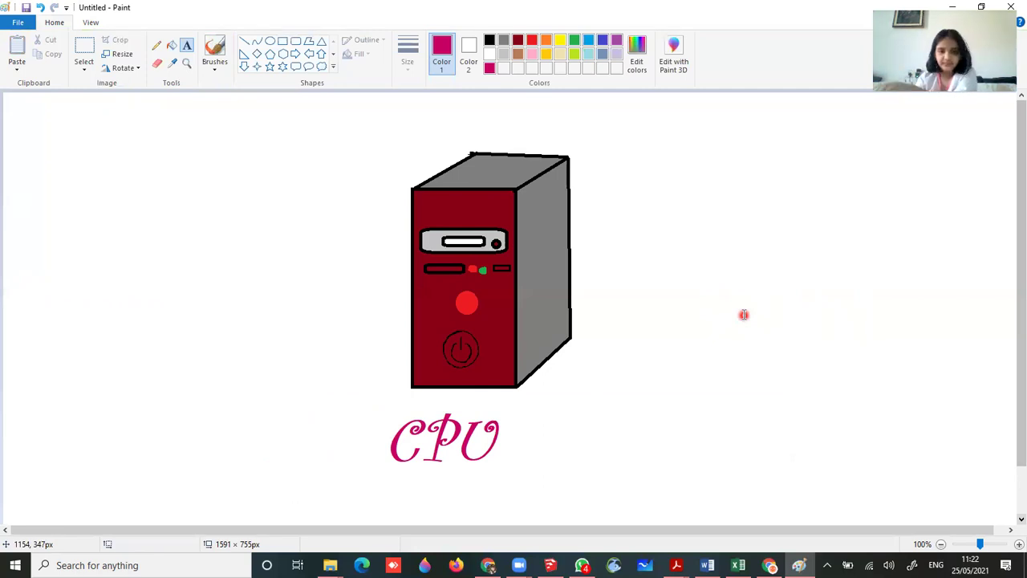
Step: Save the drawing as a PNG in Pictures, named 'CPU BY' plus the author's initials
left_click(22, 24)
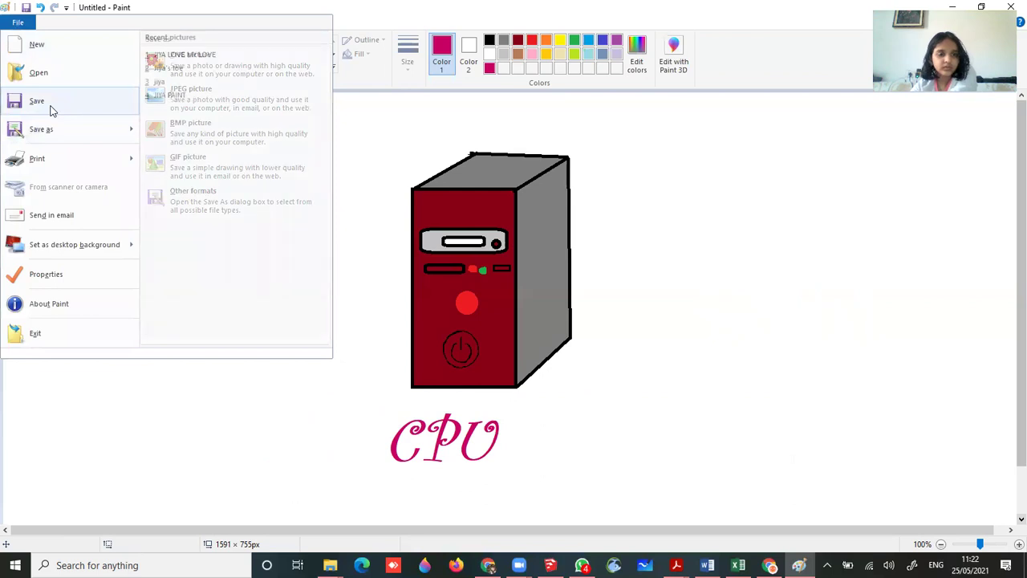
left_click(48, 107)
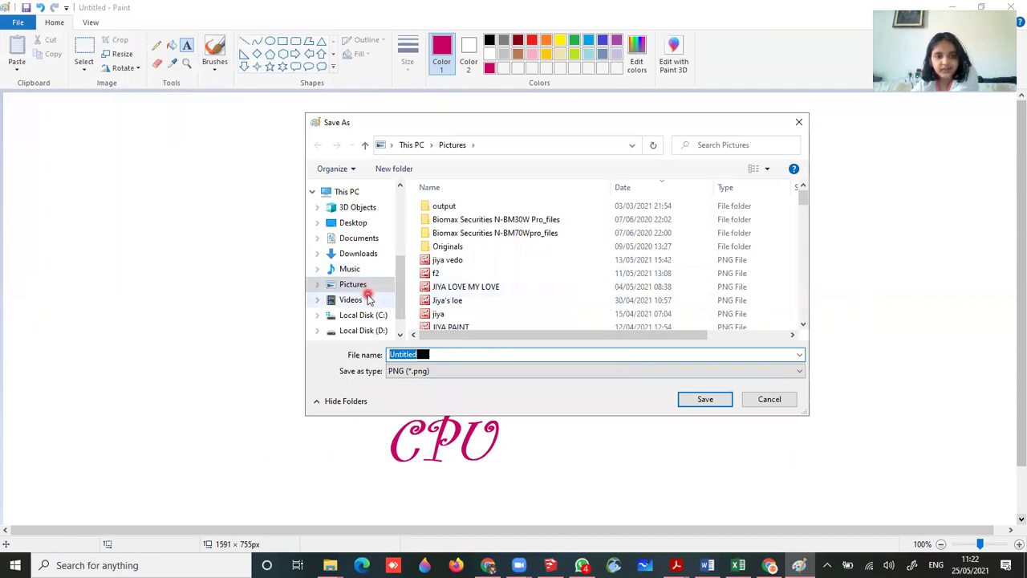
left_click(360, 284)
left_click(448, 356)
double_click(448, 356)
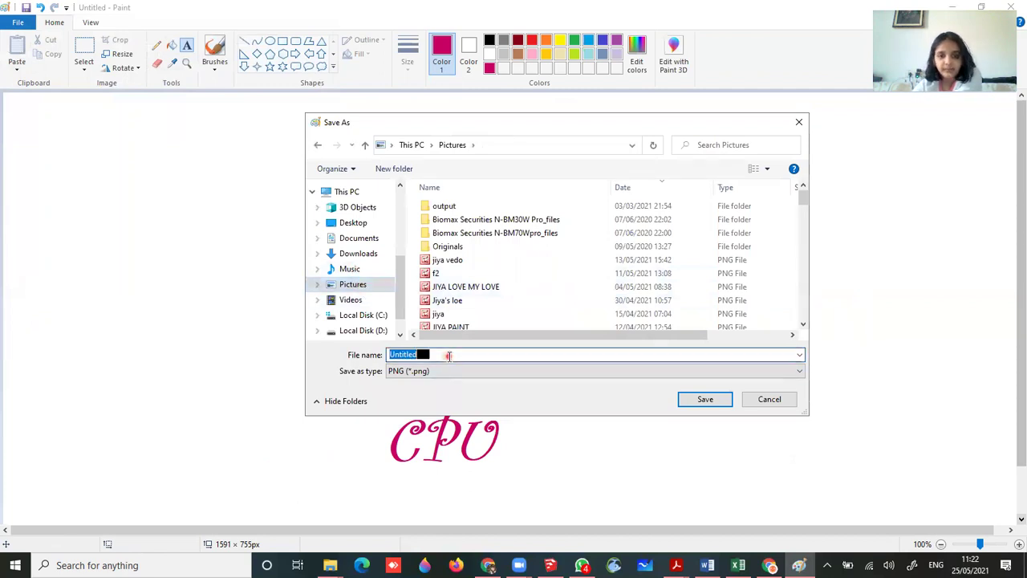
key("BackSpace")
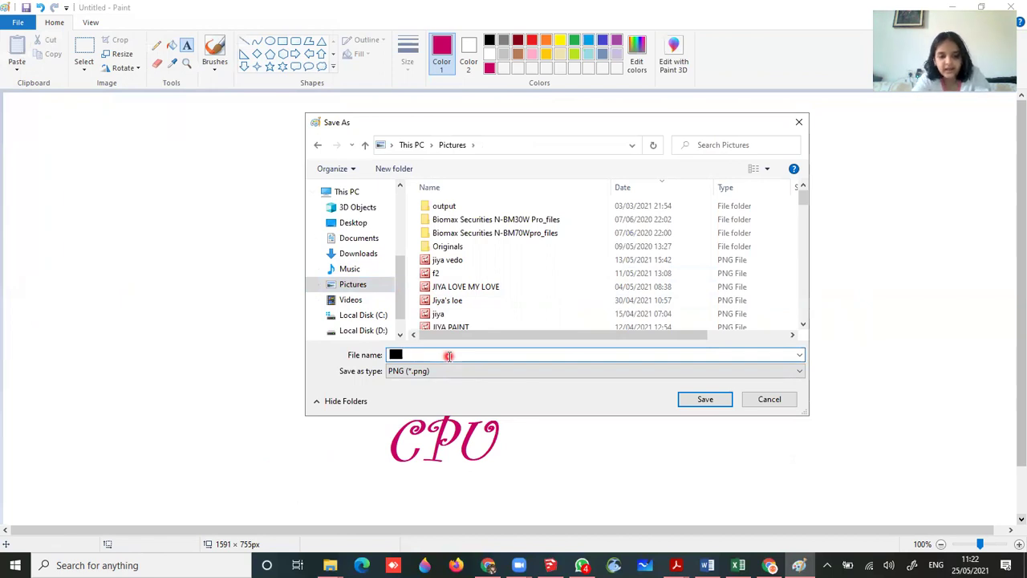
type("C")
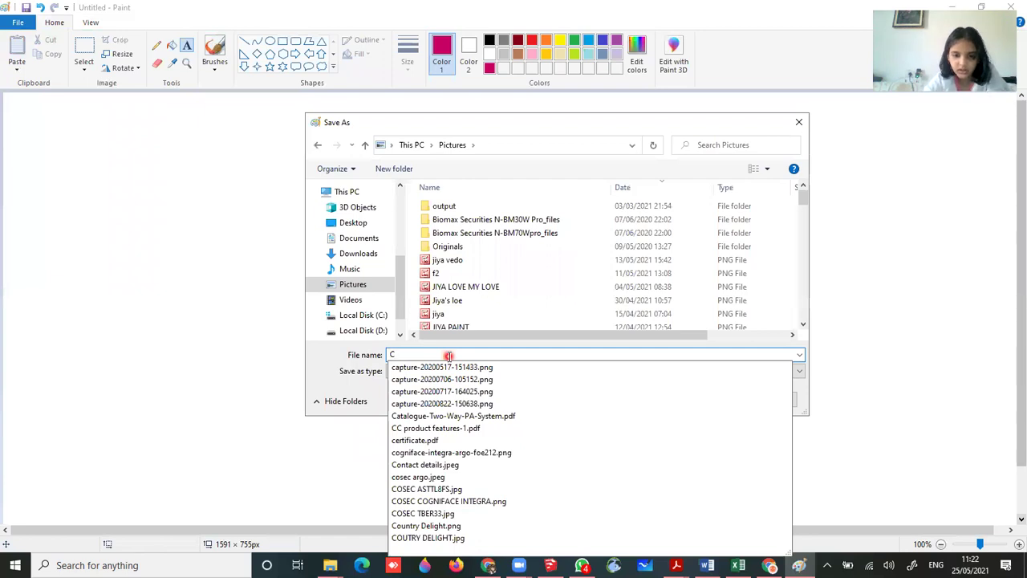
type("PU B")
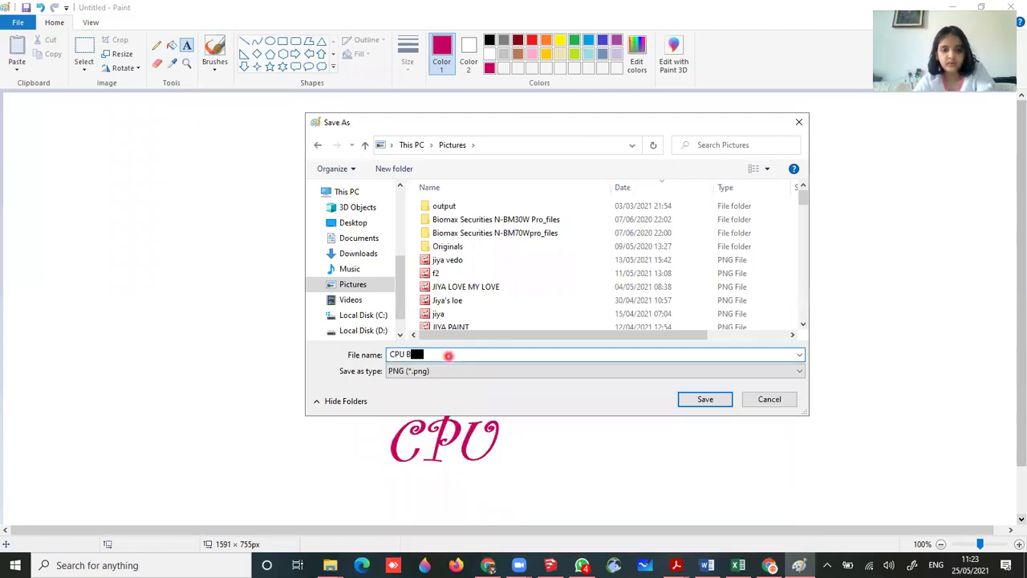
type("Y")
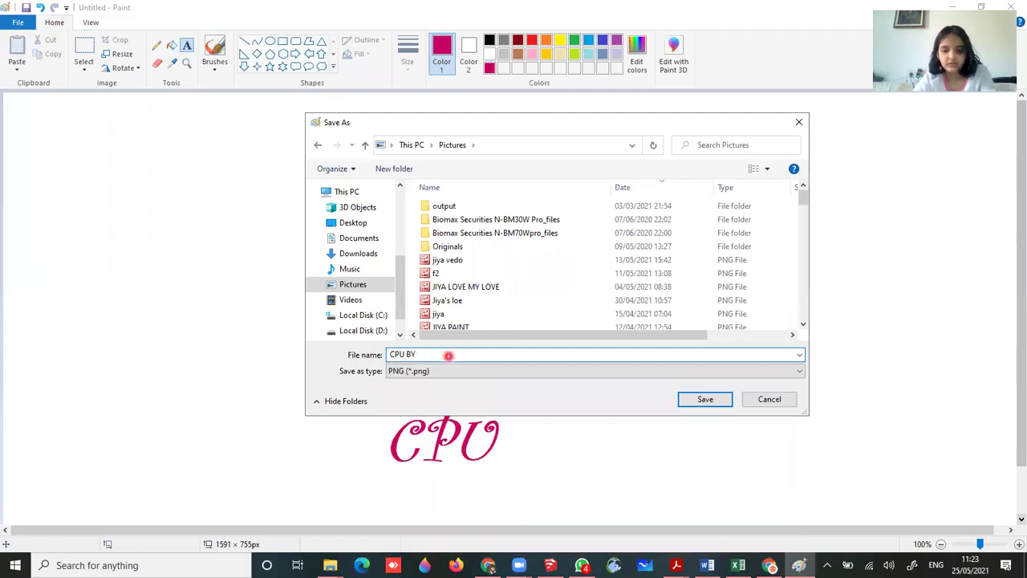
type(" JIYA")
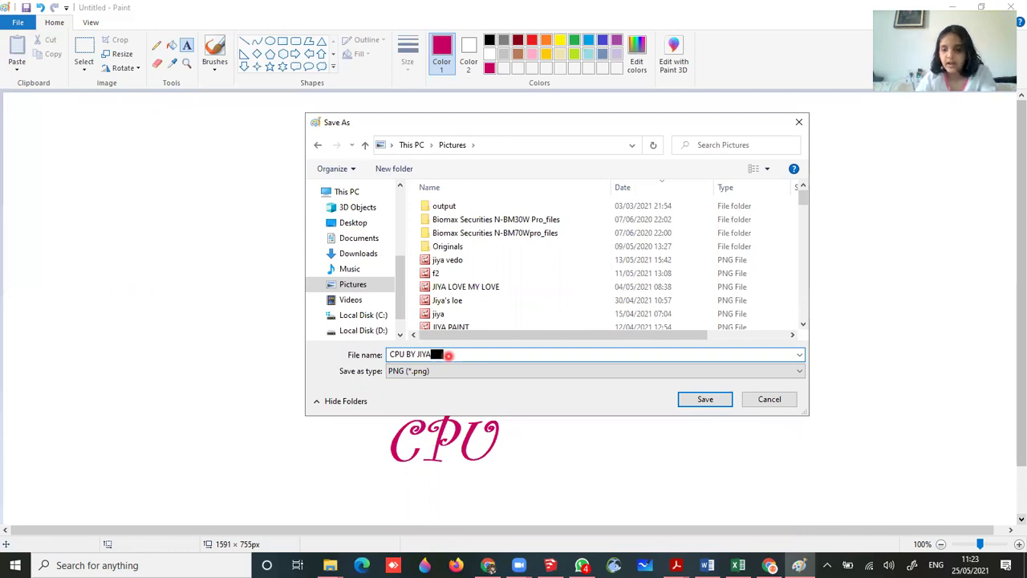
key("Return")
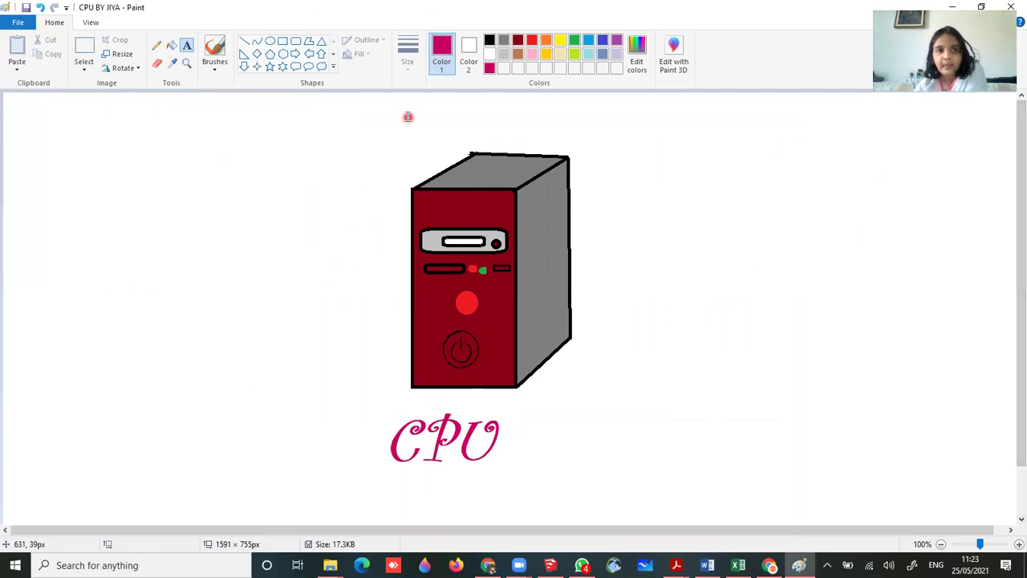
Step: Display the finished CPU cabinet drawing in Full screen view
left_click(90, 24)
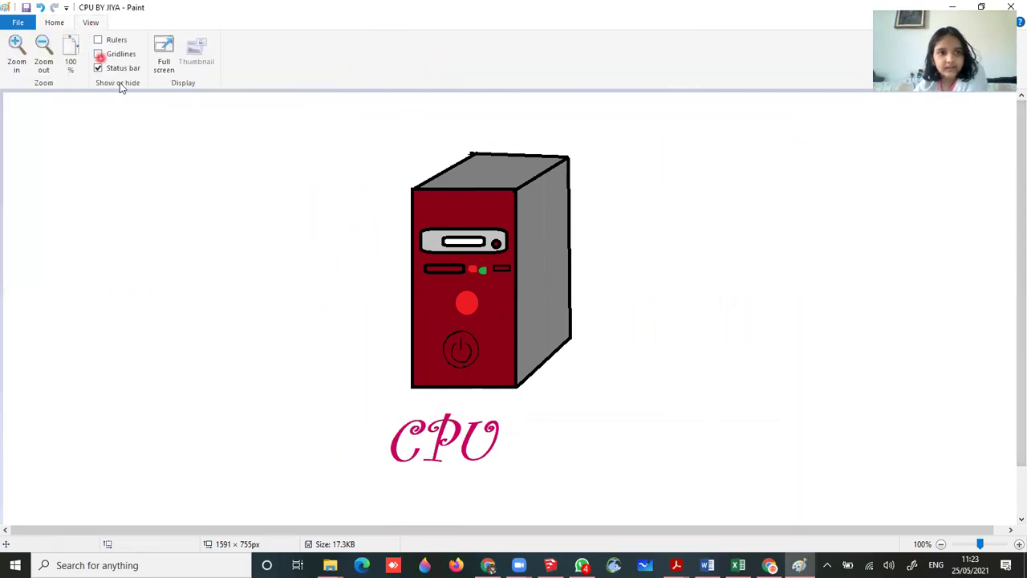
left_click(166, 56)
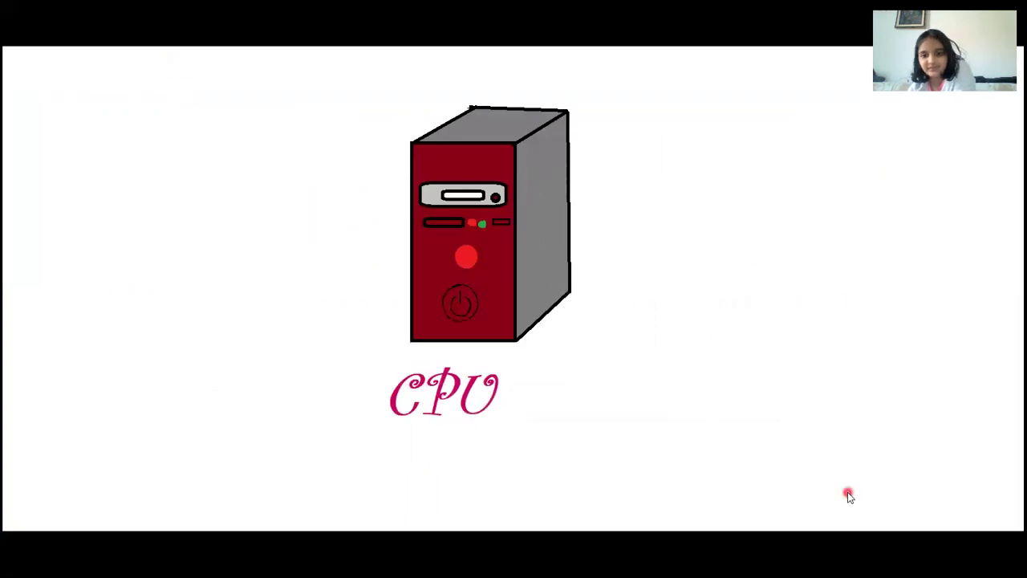